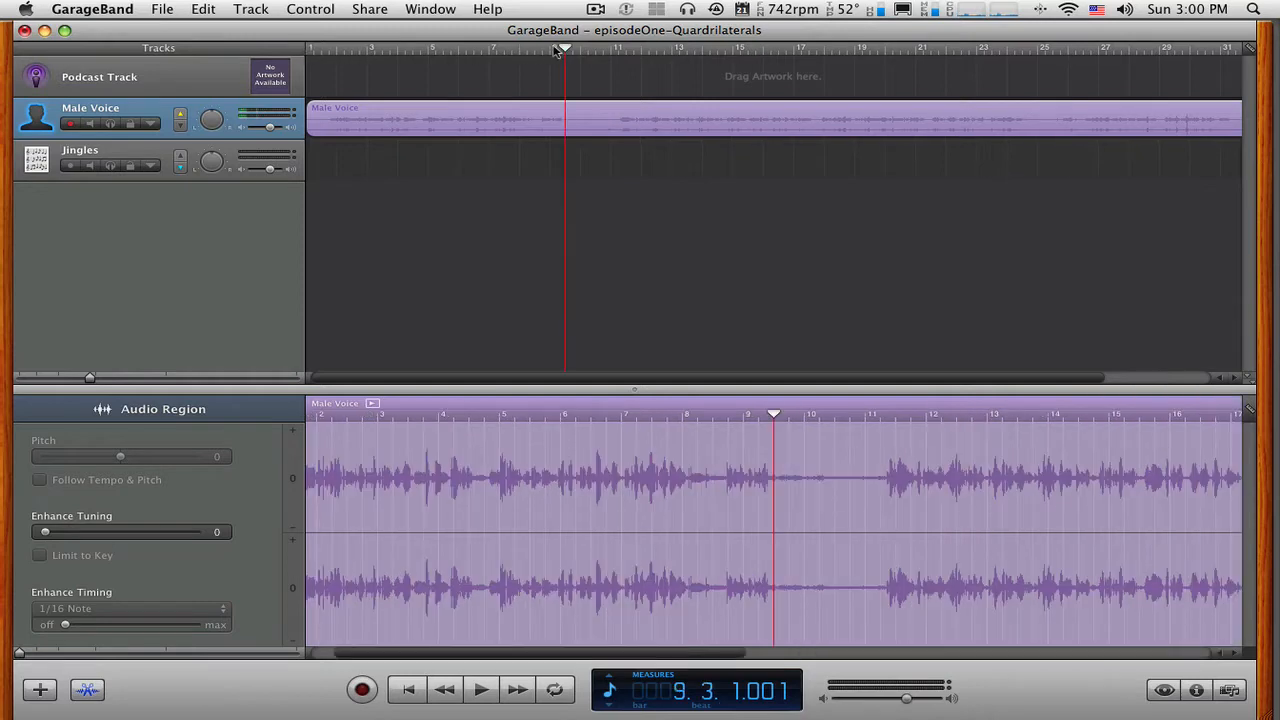
# Return the playhead to the start, switch the LCD from measures to time, and turn off the metronome.
pyautogui.moveTo(565, 50); pyautogui.dragTo(321, 58)
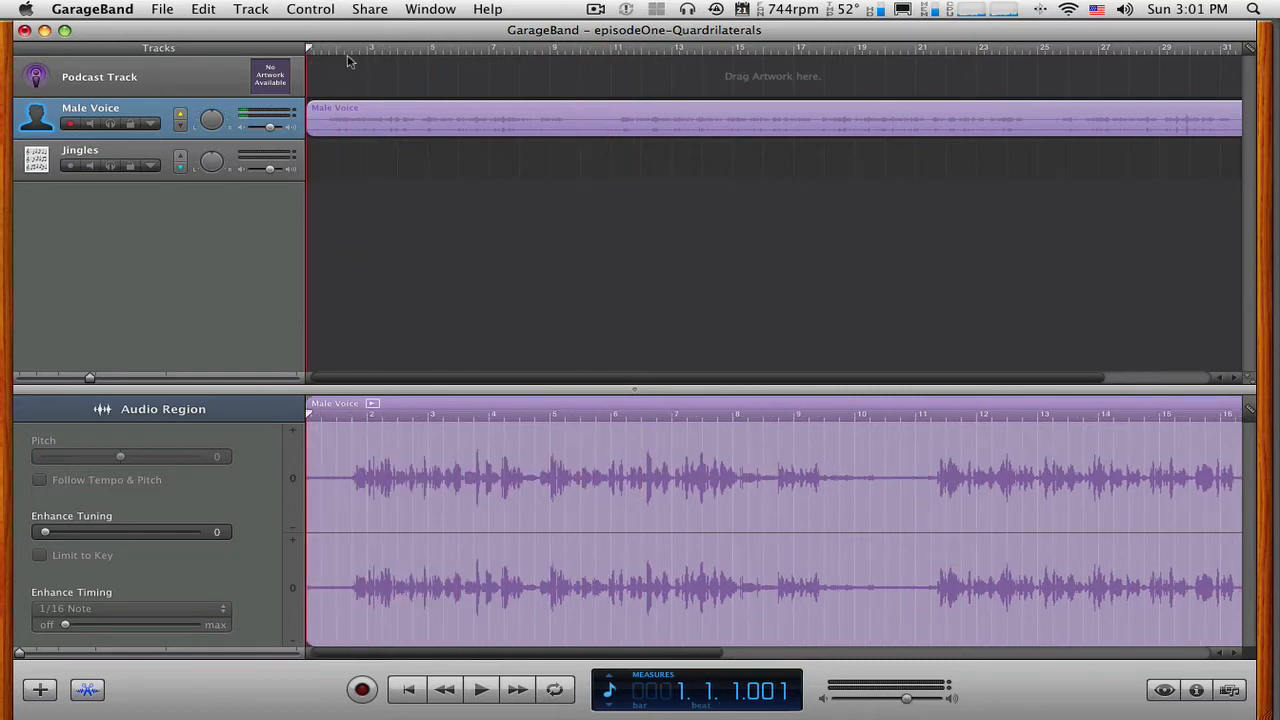
pyautogui.click(312, 11)
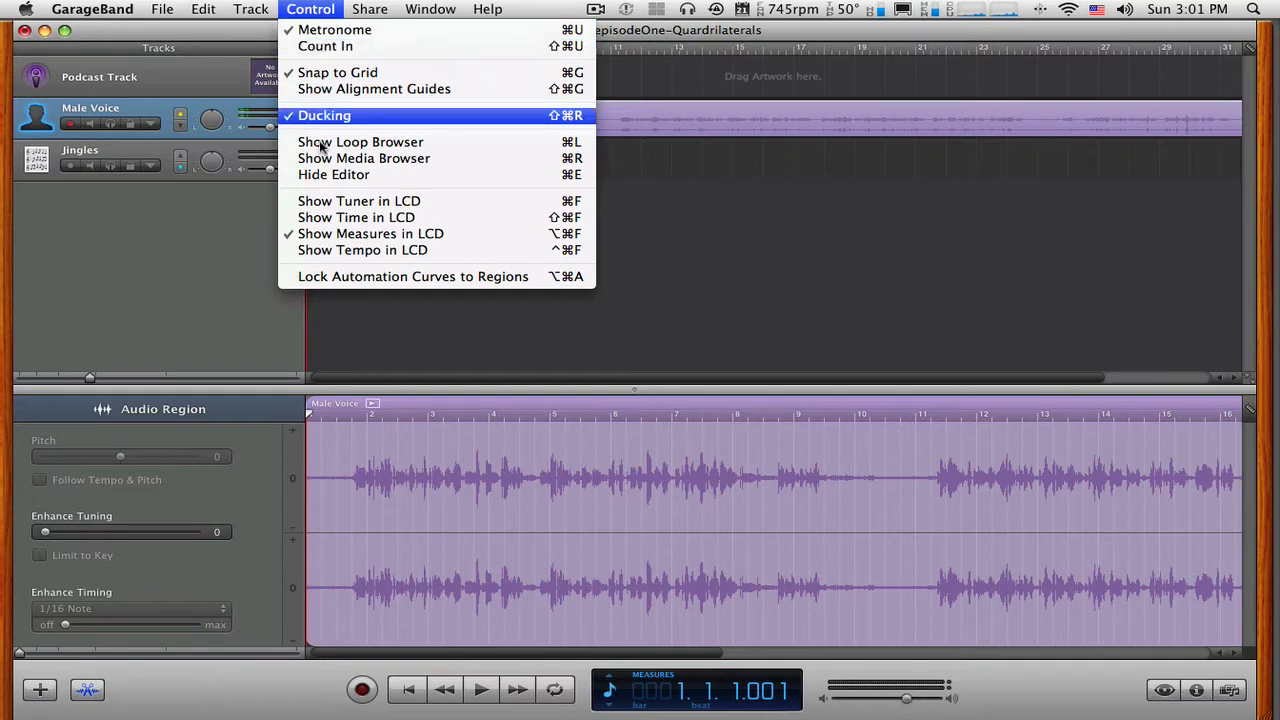
pyautogui.click(340, 222)
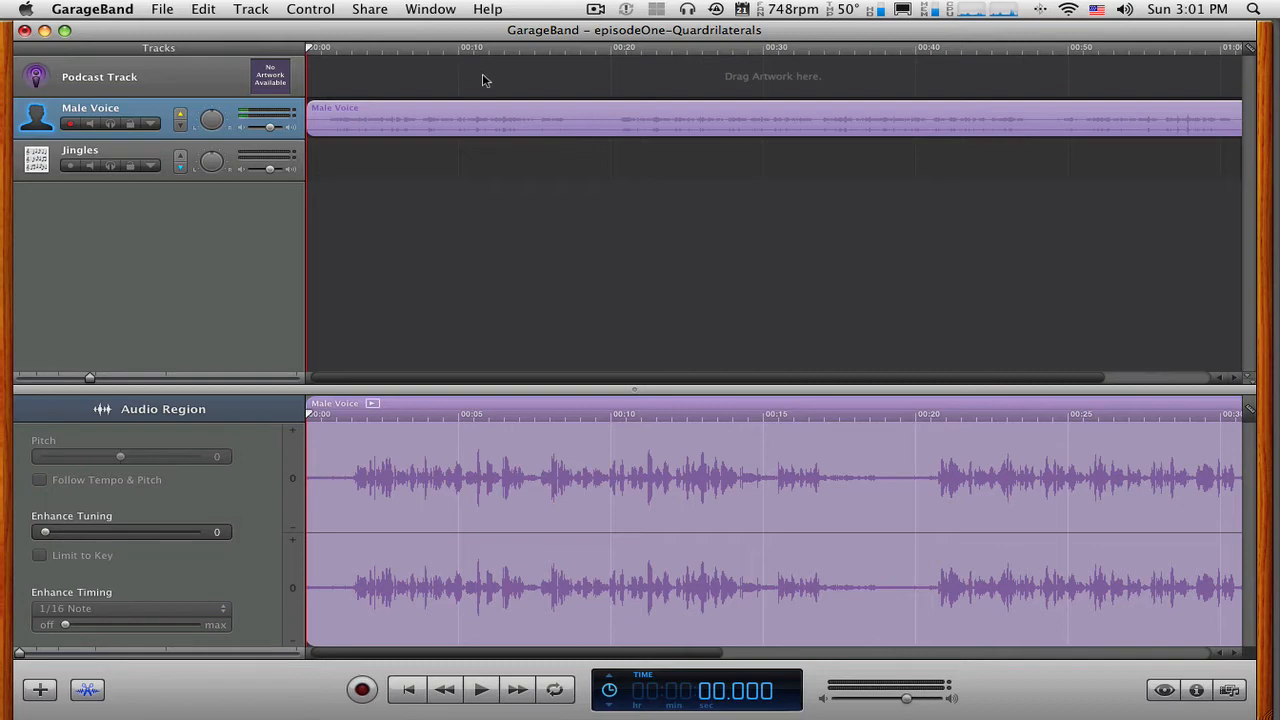
pyautogui.click(313, 12)
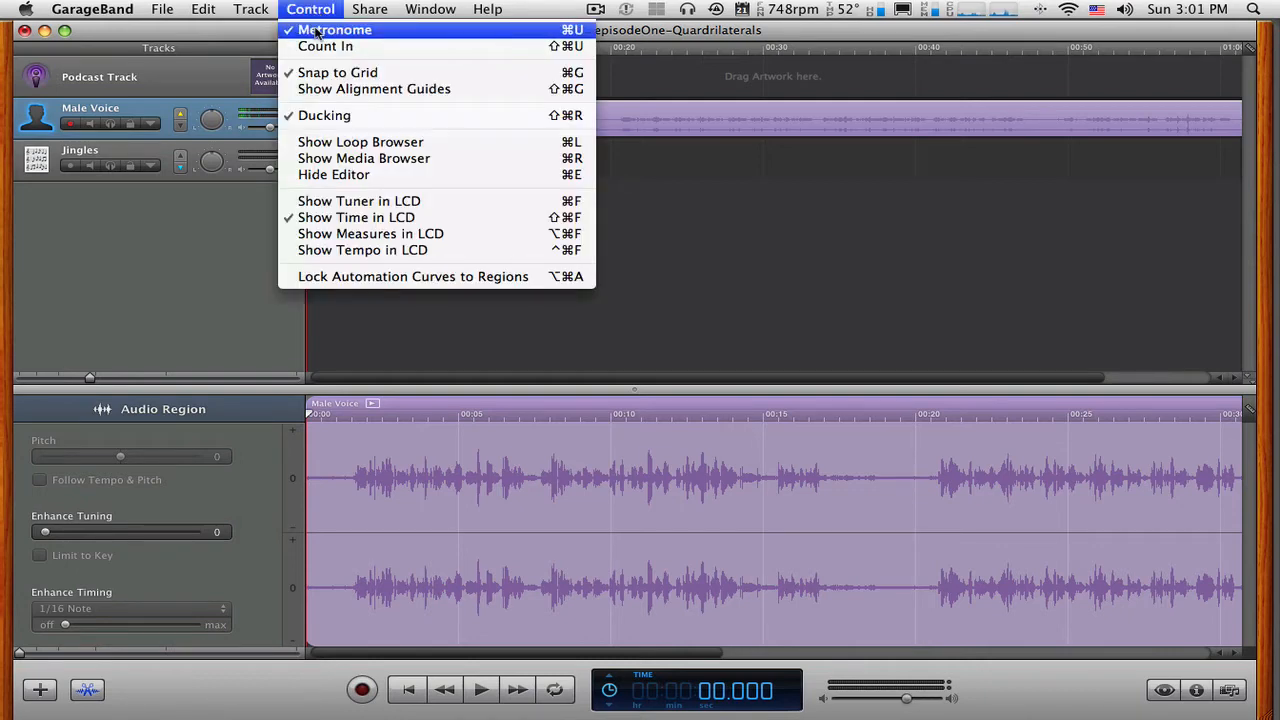
pyautogui.click(315, 31)
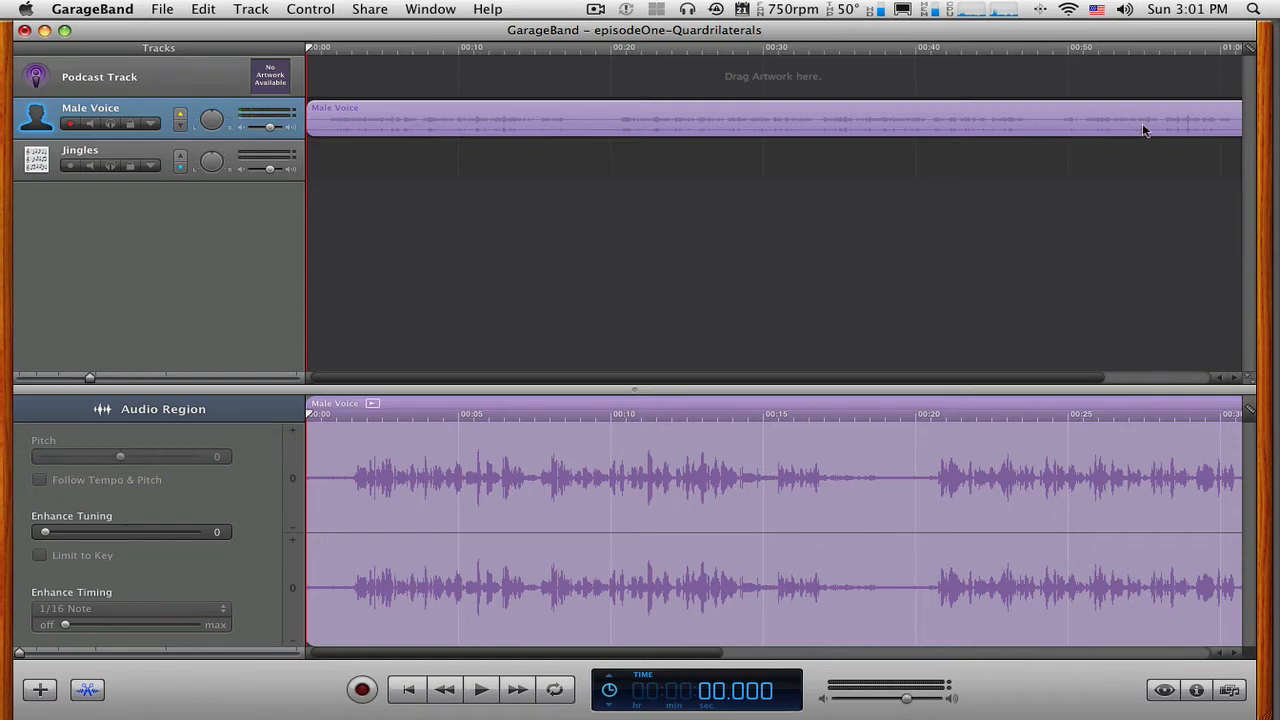
# Play the Male Voice region from about 18 seconds to check the pause in the speech.
pyautogui.moveTo(1091, 379); pyautogui.dragTo(1200, 388)
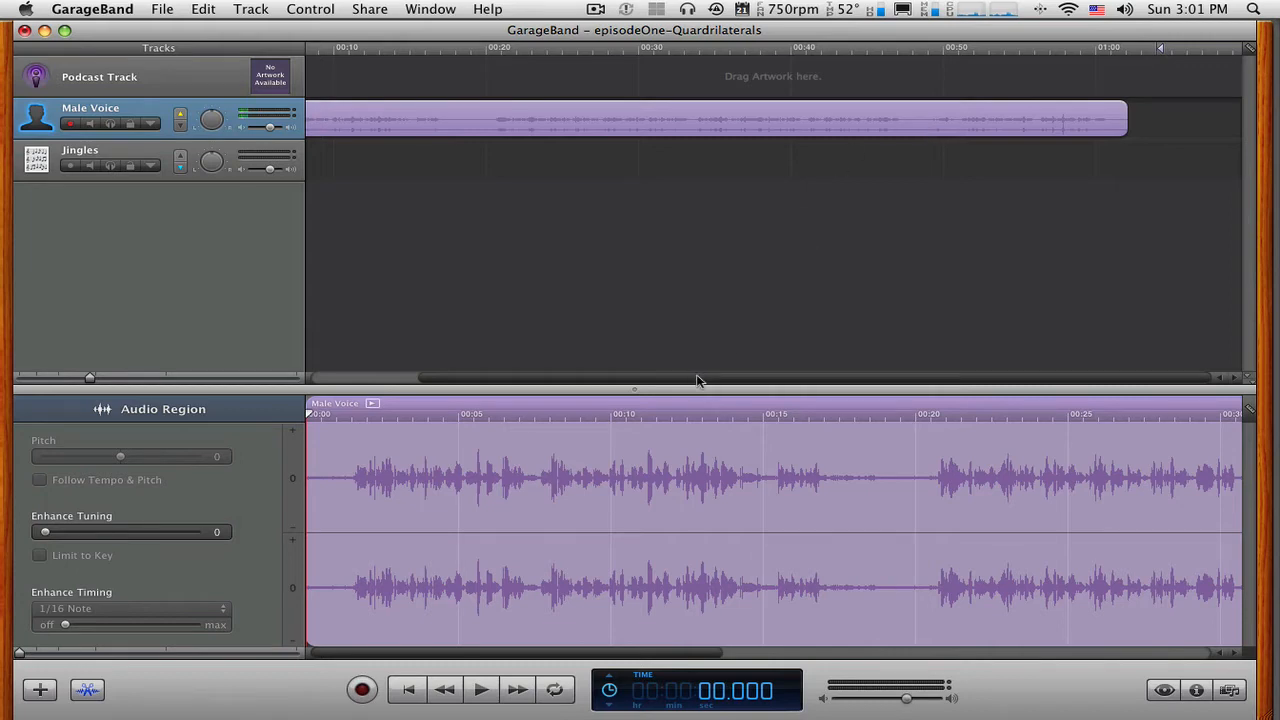
pyautogui.moveTo(697, 380); pyautogui.dragTo(586, 380)
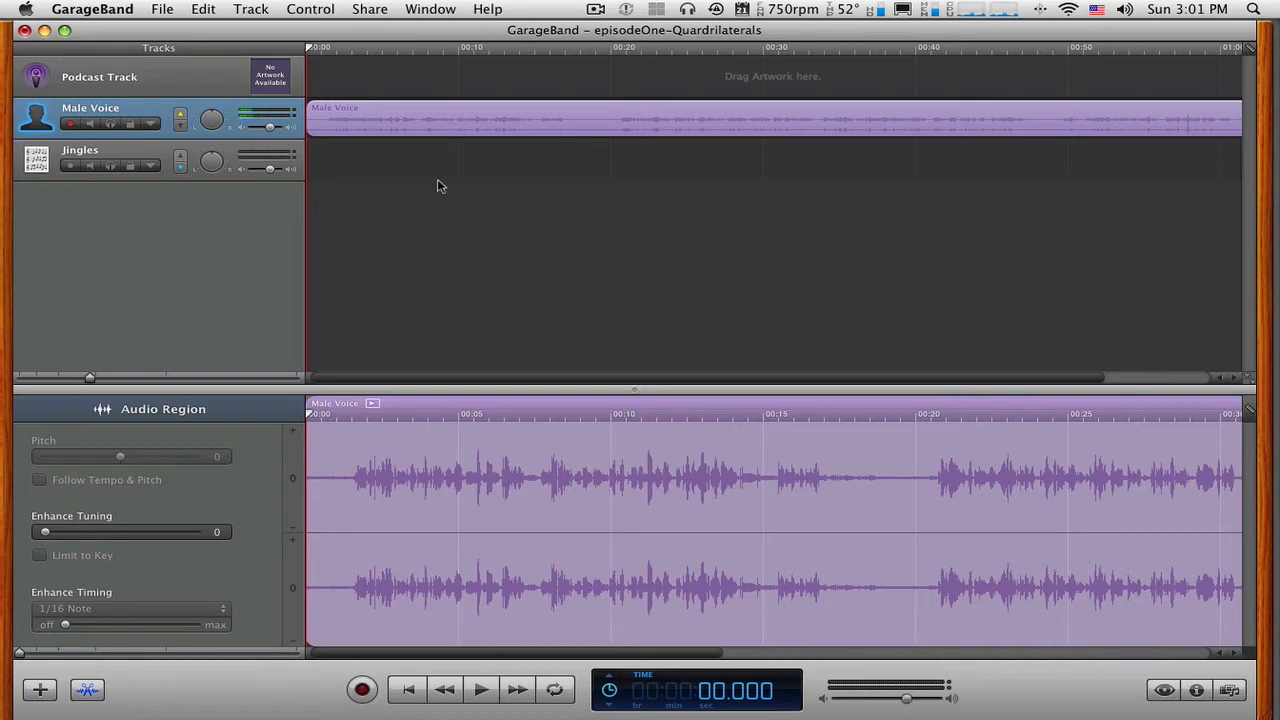
pyautogui.click(591, 131)
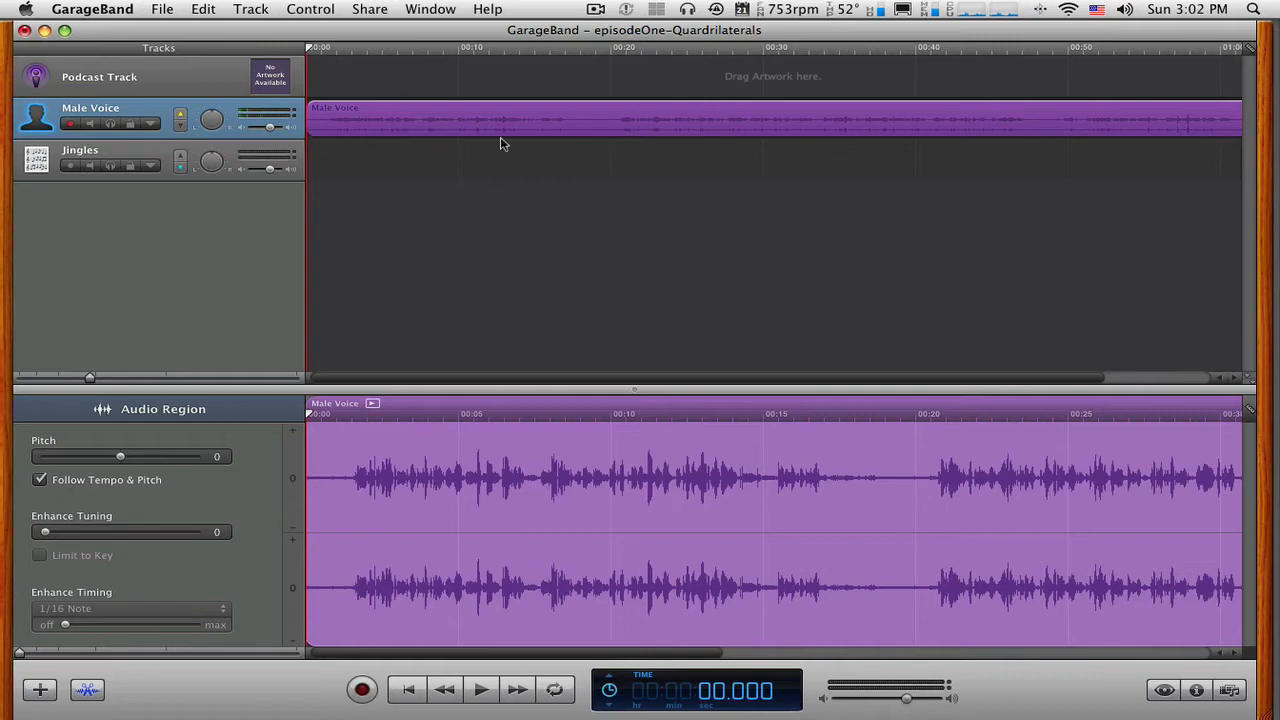
pyautogui.click(597, 50)
pyautogui.moveTo(597, 50); pyautogui.dragTo(574, 51)
pyautogui.press('space')
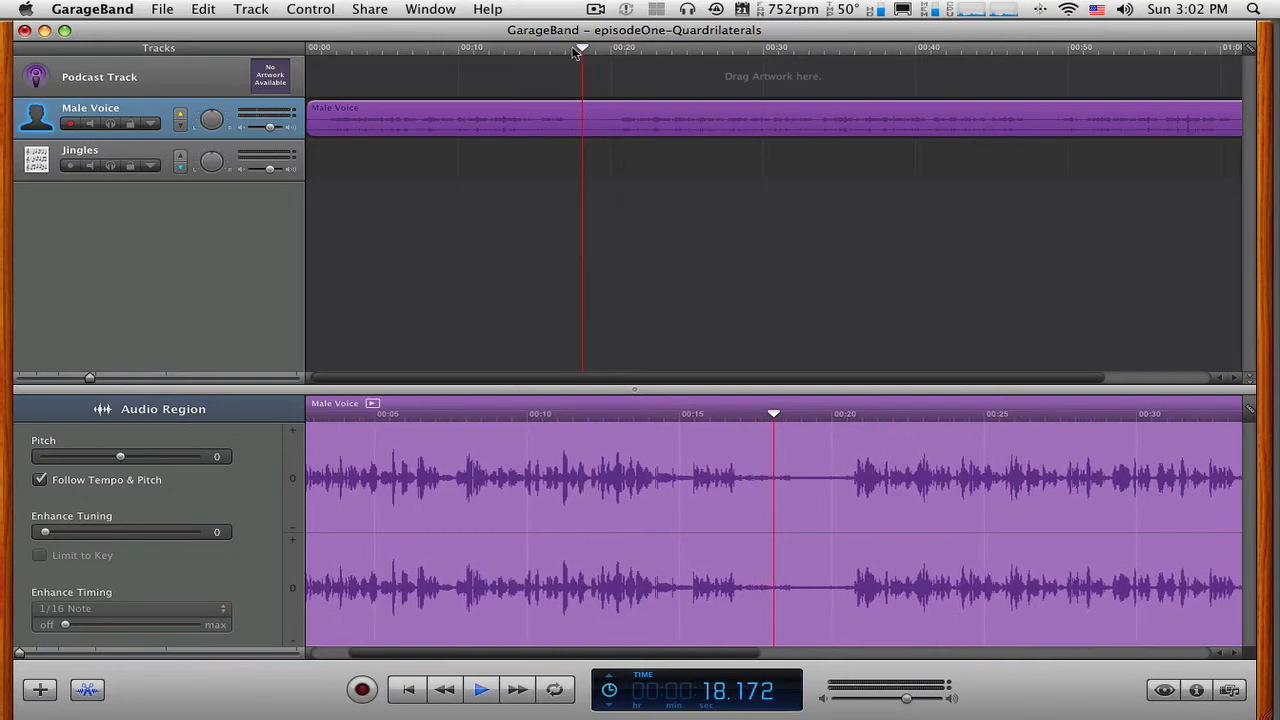
pyautogui.press('space')
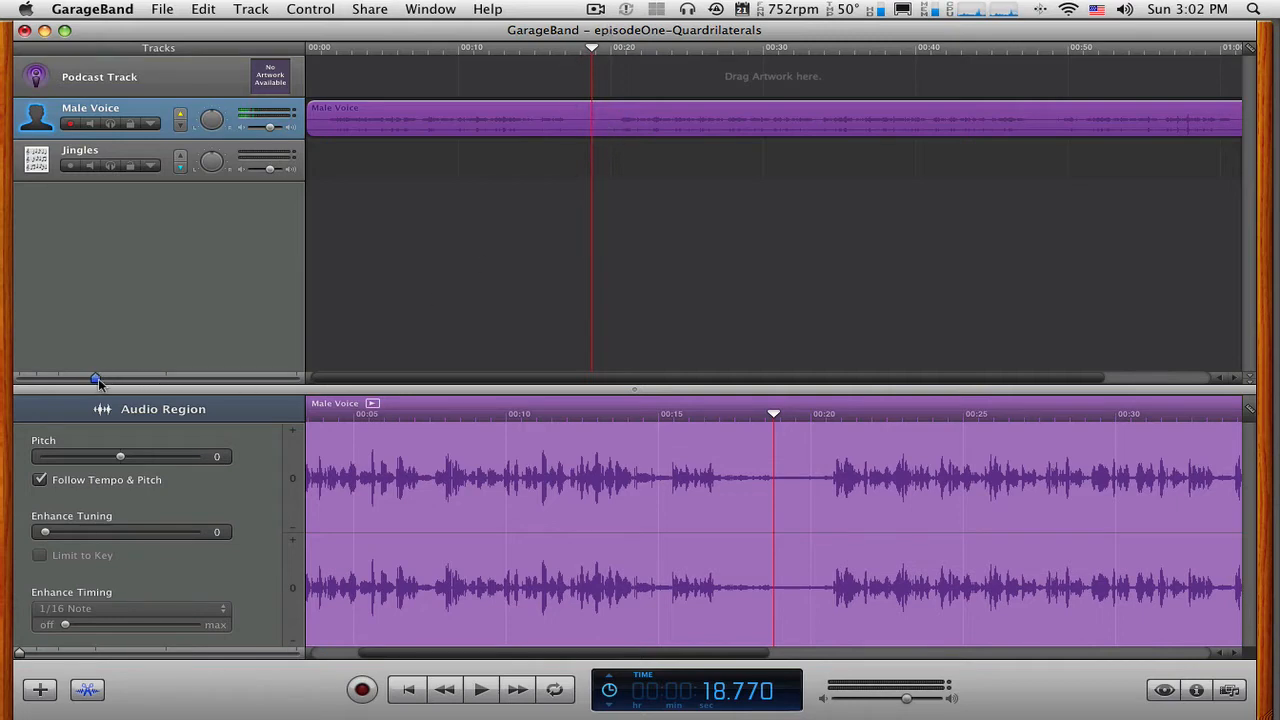
# Split the Male Voice region at the pause, with the playhead at about 18.66 seconds.
pyautogui.moveTo(98, 378); pyautogui.dragTo(119, 377)
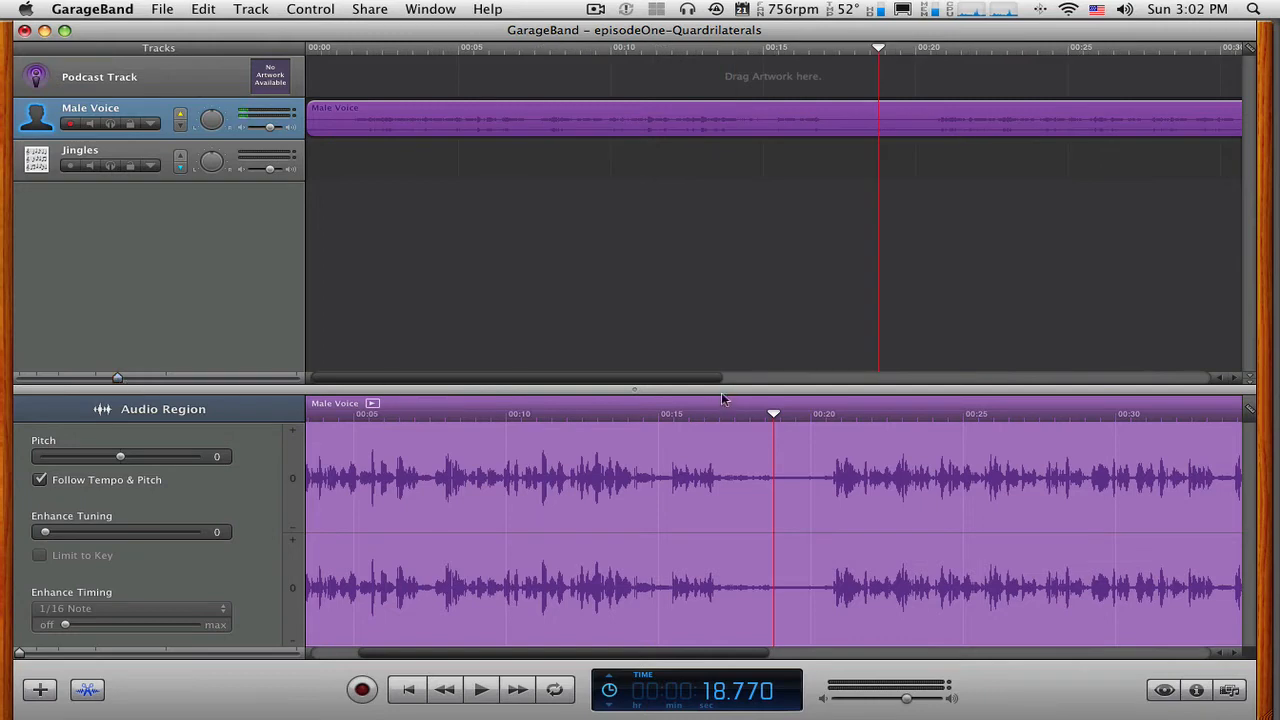
pyautogui.moveTo(695, 385); pyautogui.dragTo(718, 383)
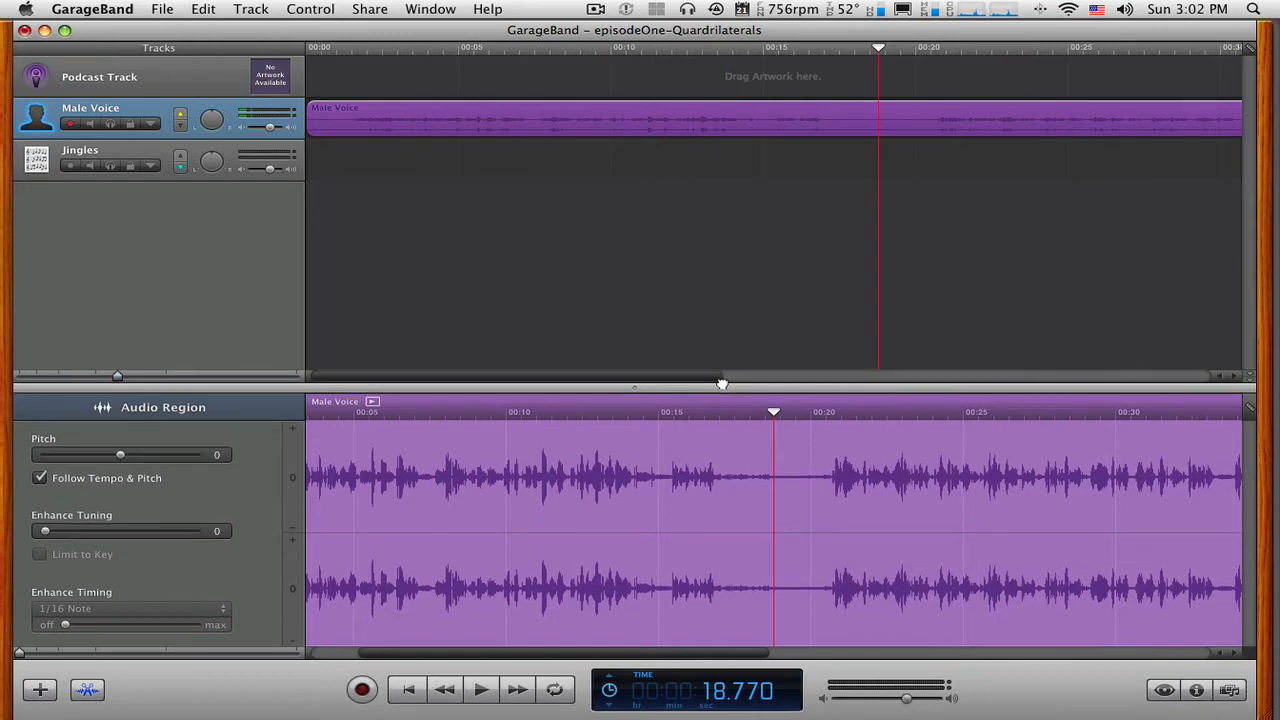
pyautogui.click(292, 148)
pyautogui.click(296, 137)
pyautogui.moveTo(712, 378); pyautogui.dragTo(851, 382)
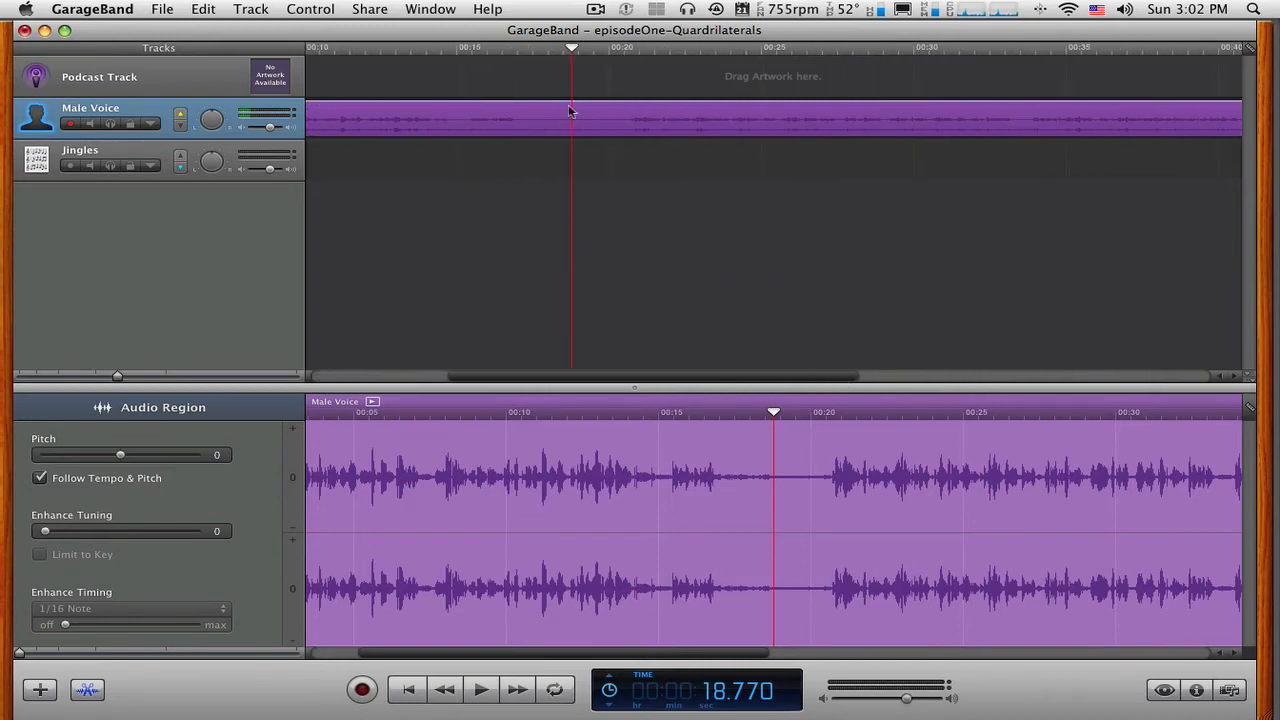
pyautogui.click(586, 200)
pyautogui.click(586, 124)
pyautogui.moveTo(573, 53)
pyautogui.mouseDown()
pyautogui.moveTo(545, 53)
pyautogui.moveTo(579, 53)
pyautogui.moveTo(567, 53)
pyautogui.mouseUp()
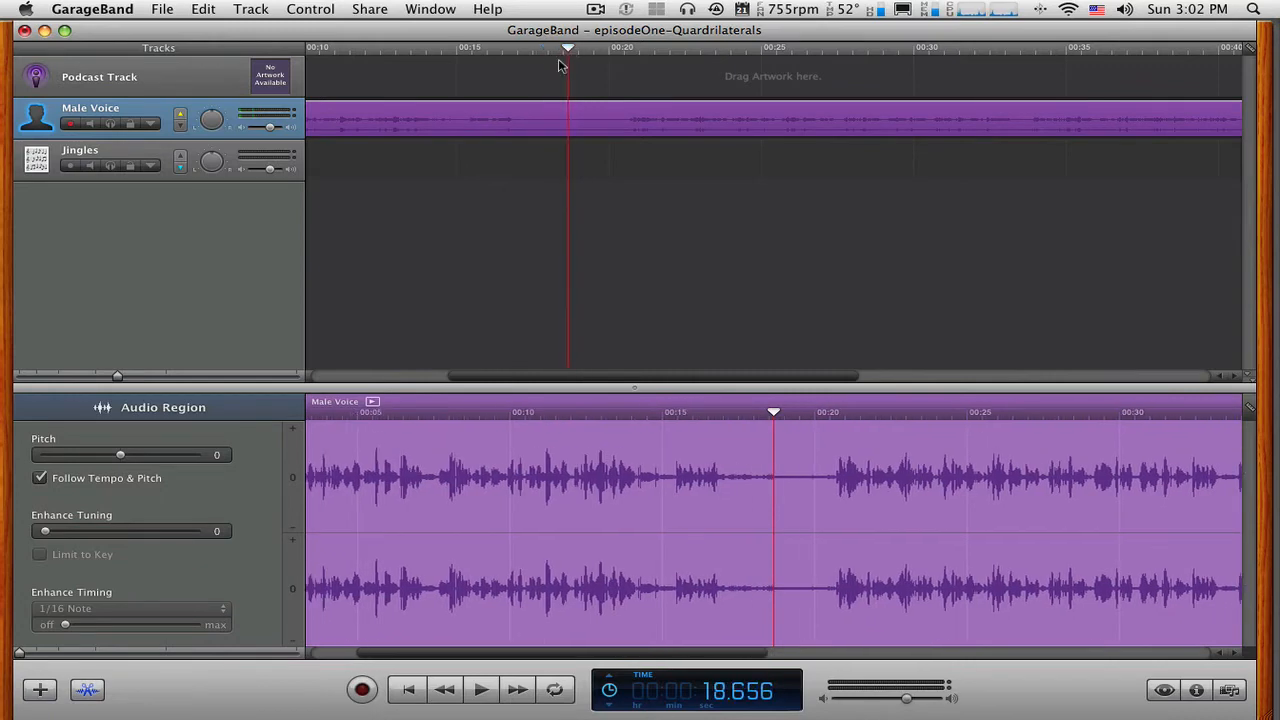
pyautogui.click(205, 10)
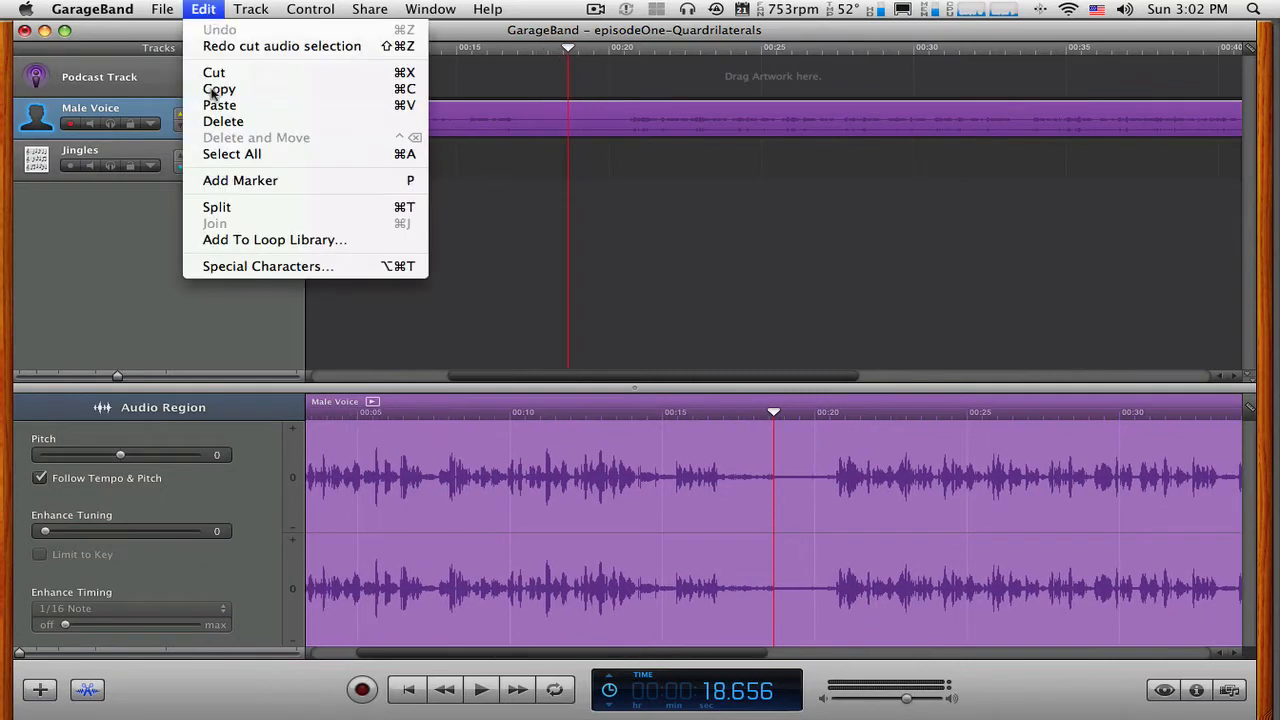
pyautogui.click(224, 208)
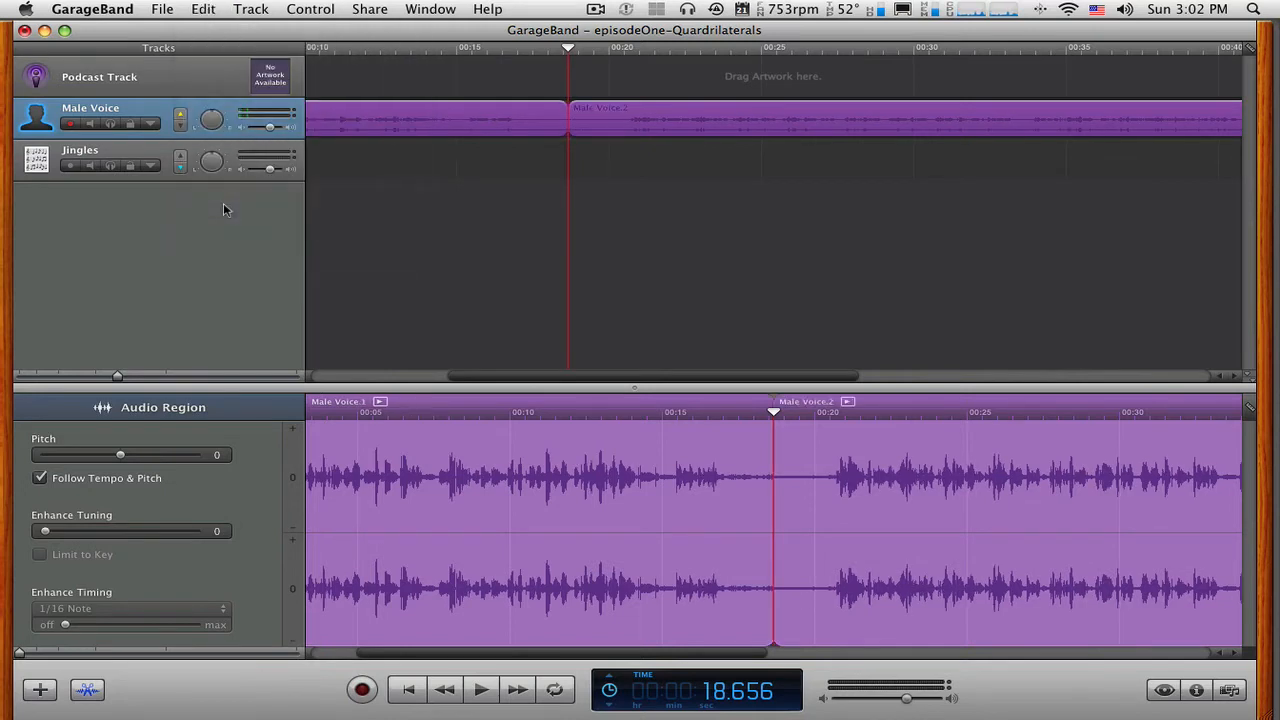
# Select each of the two voice pieces in turn to check the split between them.
pyautogui.click(430, 190)
pyautogui.click(540, 132)
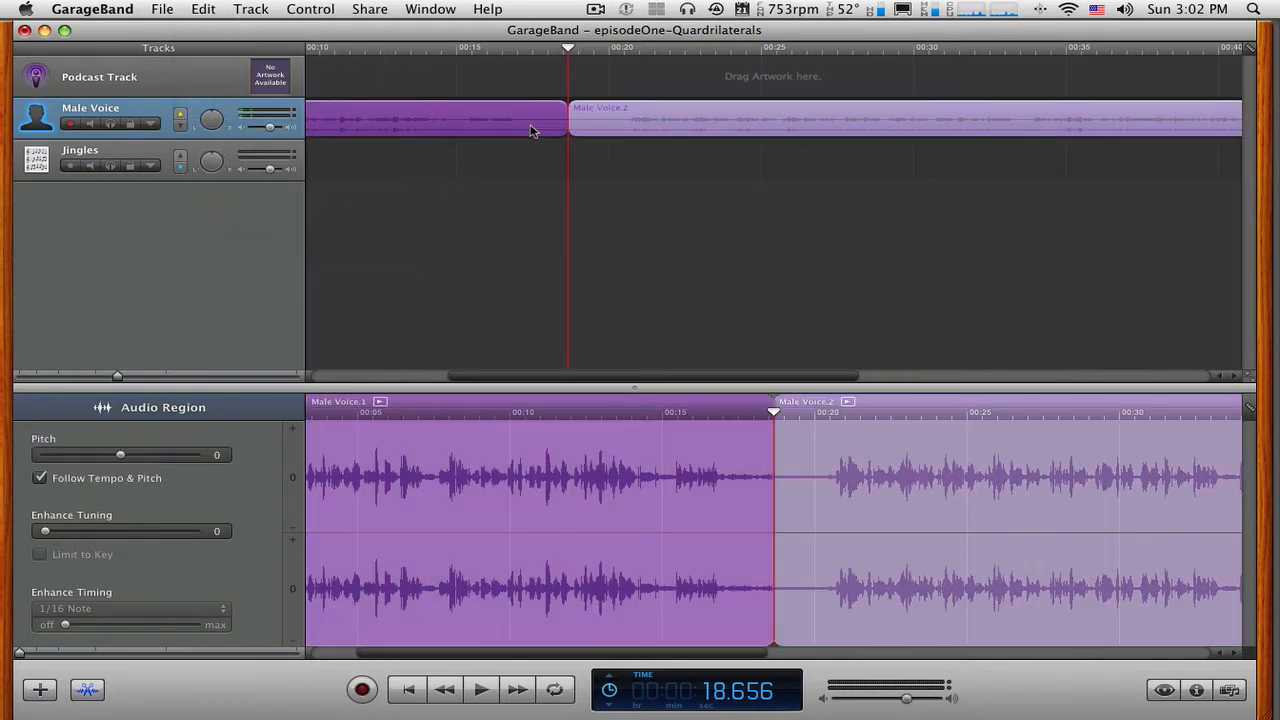
pyautogui.click(632, 128)
pyautogui.click(534, 124)
# Select the second voice piece and play it from about 45 seconds to locate its next pause.
pyautogui.moveTo(494, 375); pyautogui.dragTo(846, 383)
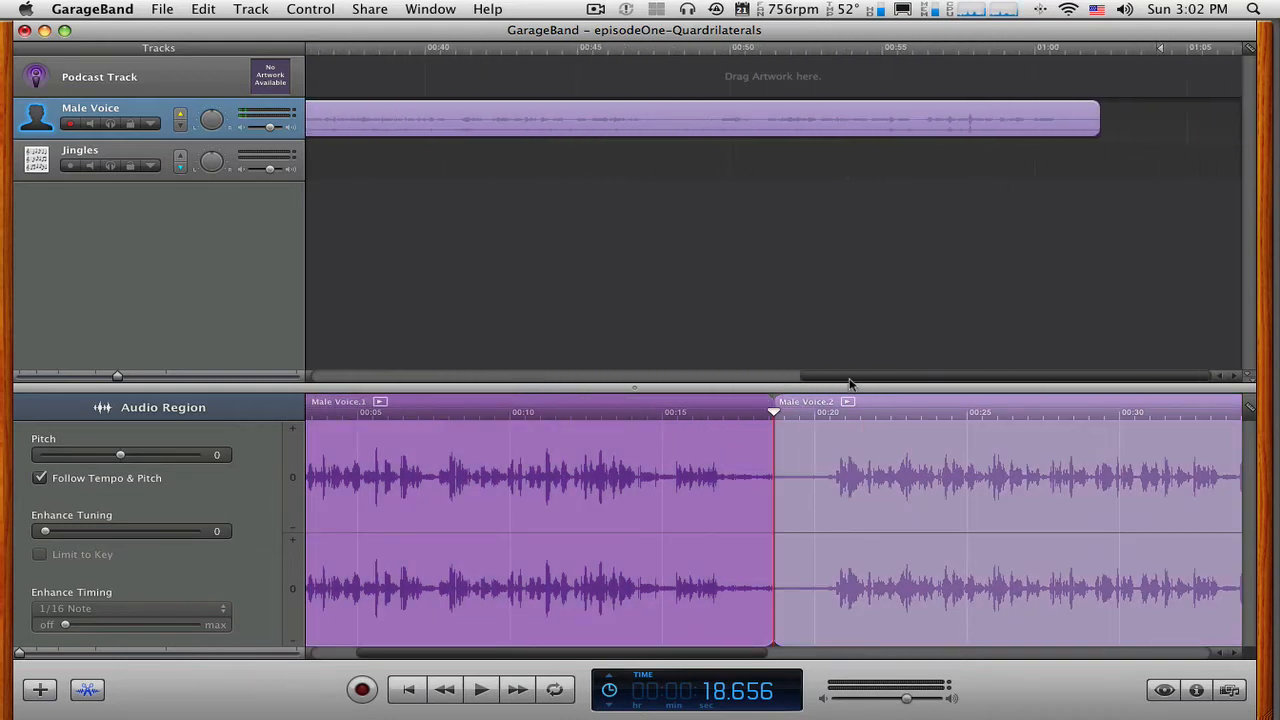
pyautogui.click(696, 130)
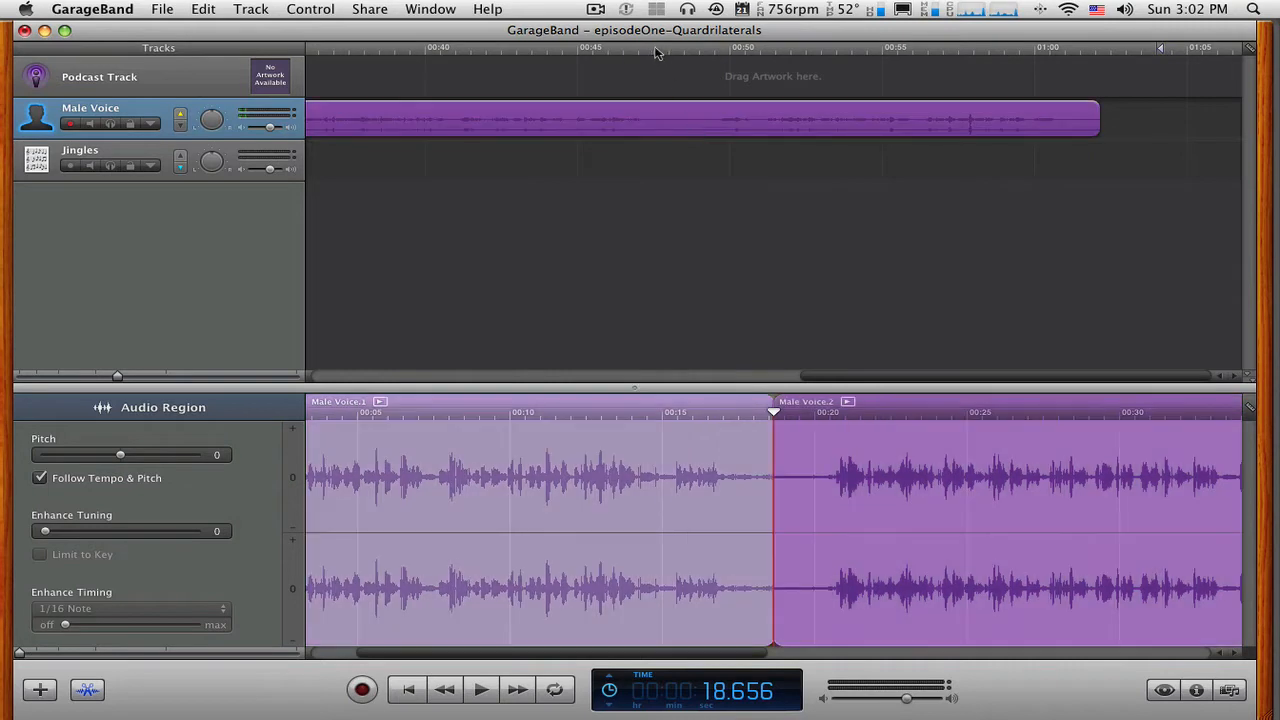
pyautogui.click(621, 50)
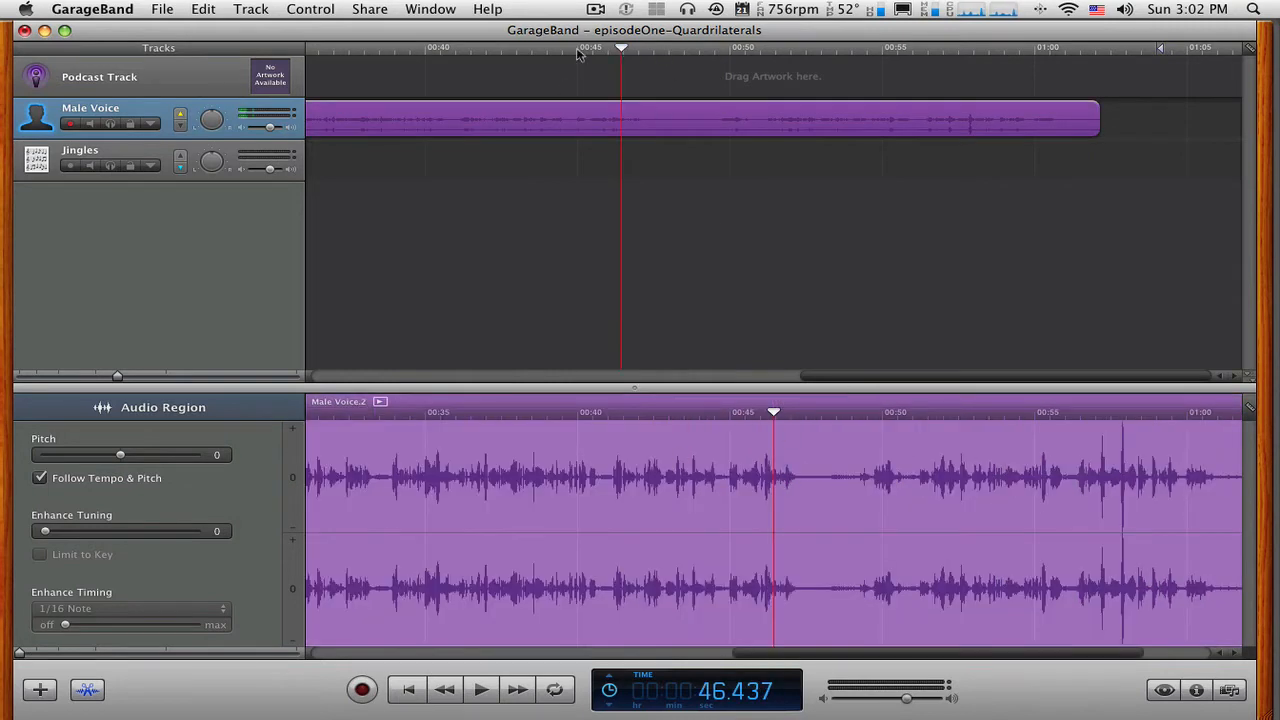
pyautogui.click(576, 54)
pyautogui.press('space')
pyautogui.hscroll(-2, 610, 376)
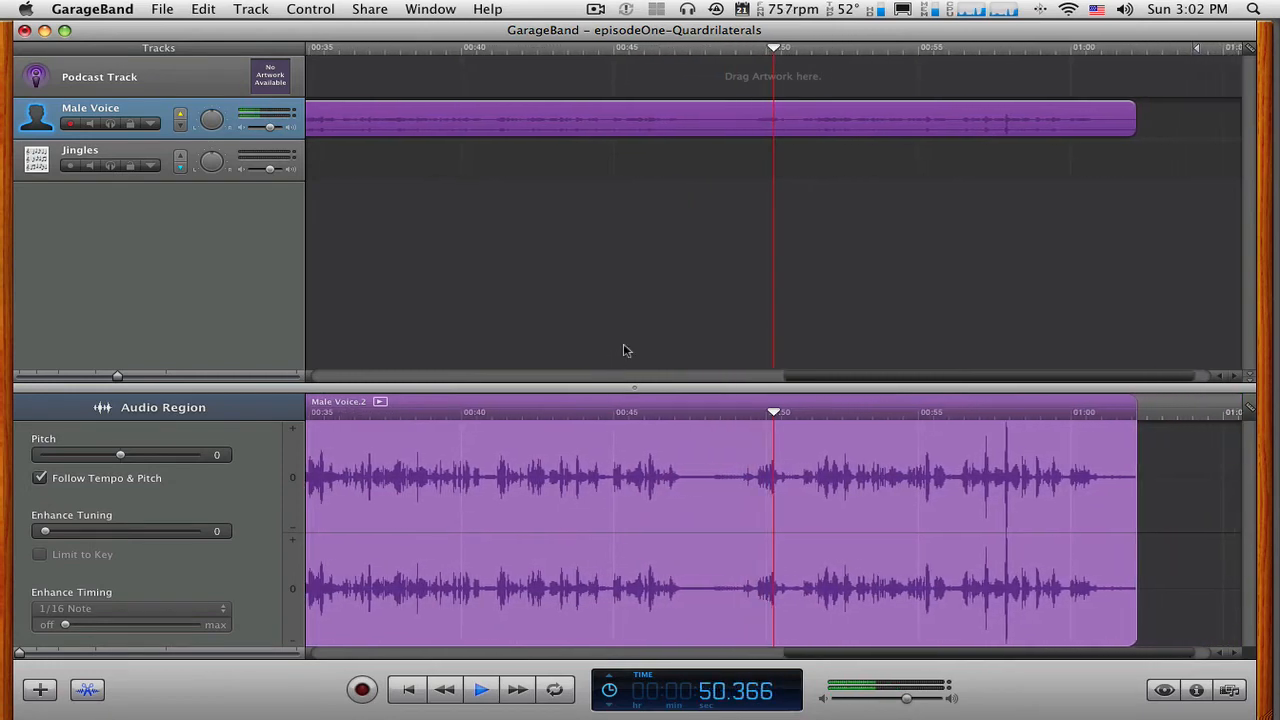
pyautogui.press('space')
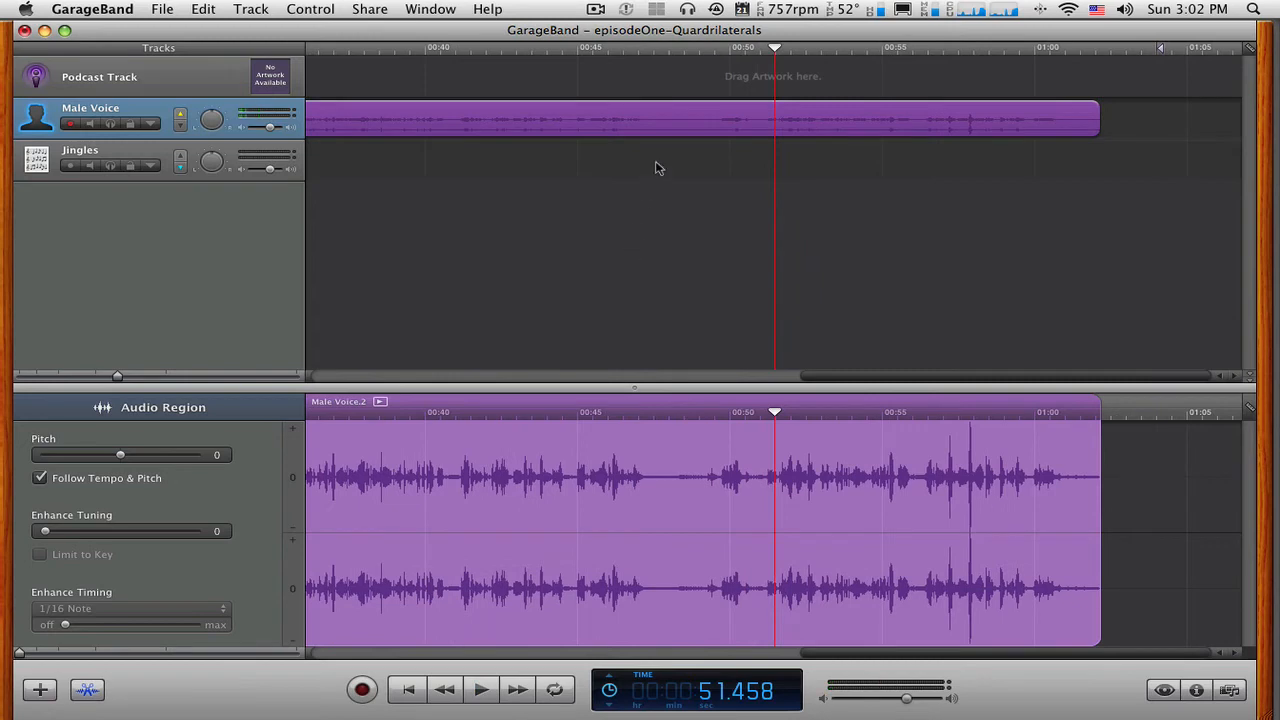
# Split the second voice piece at the pause, with the playhead at about 48.38 seconds.
pyautogui.click(675, 52)
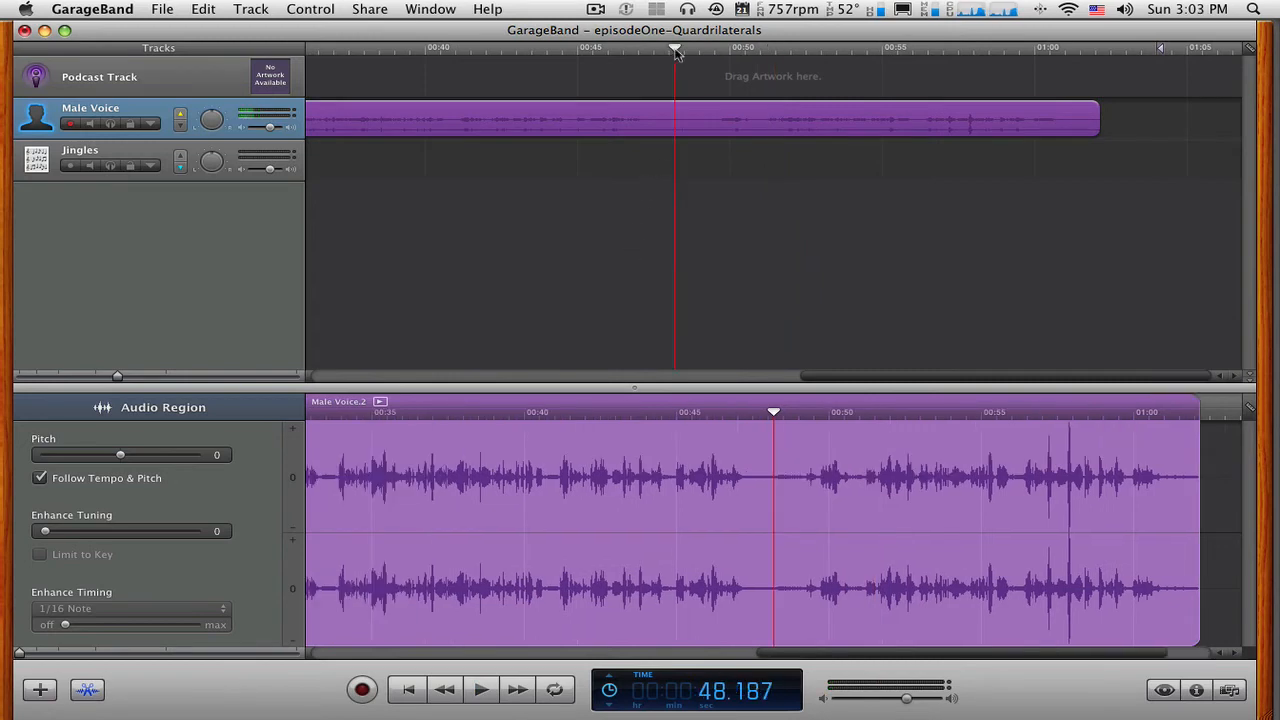
pyautogui.moveTo(675, 52); pyautogui.dragTo(681, 51)
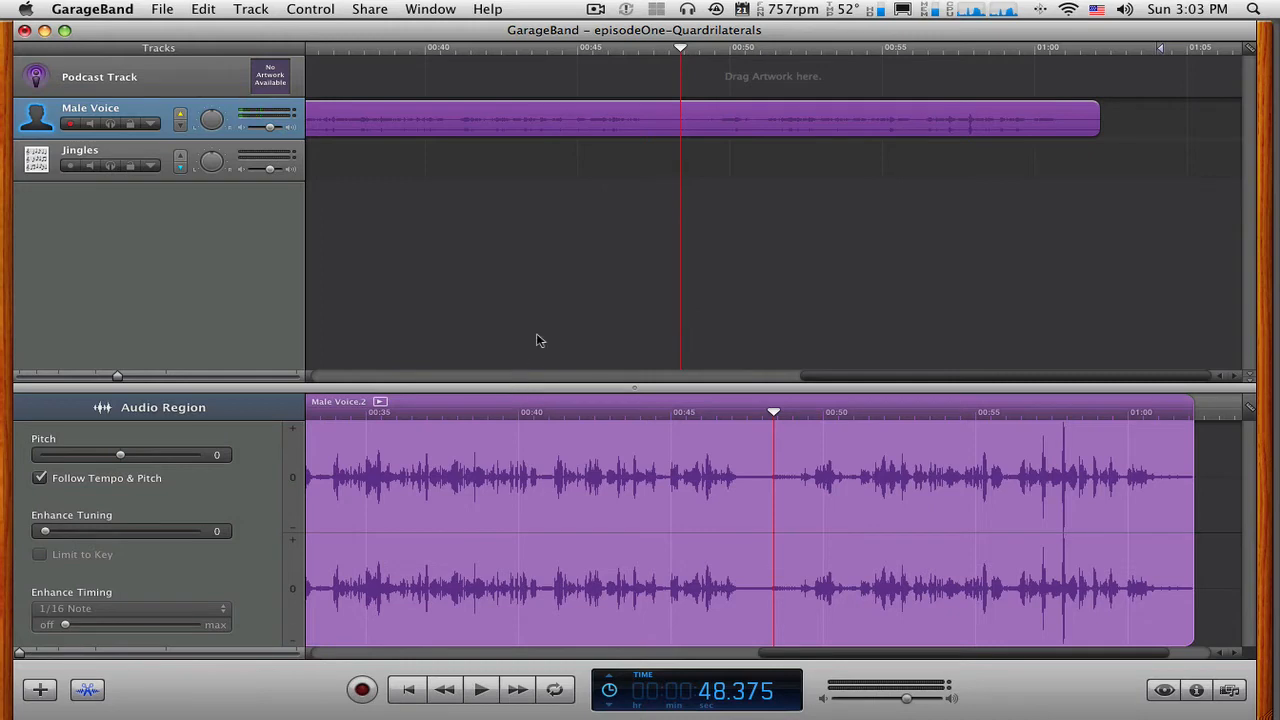
pyautogui.click(202, 10)
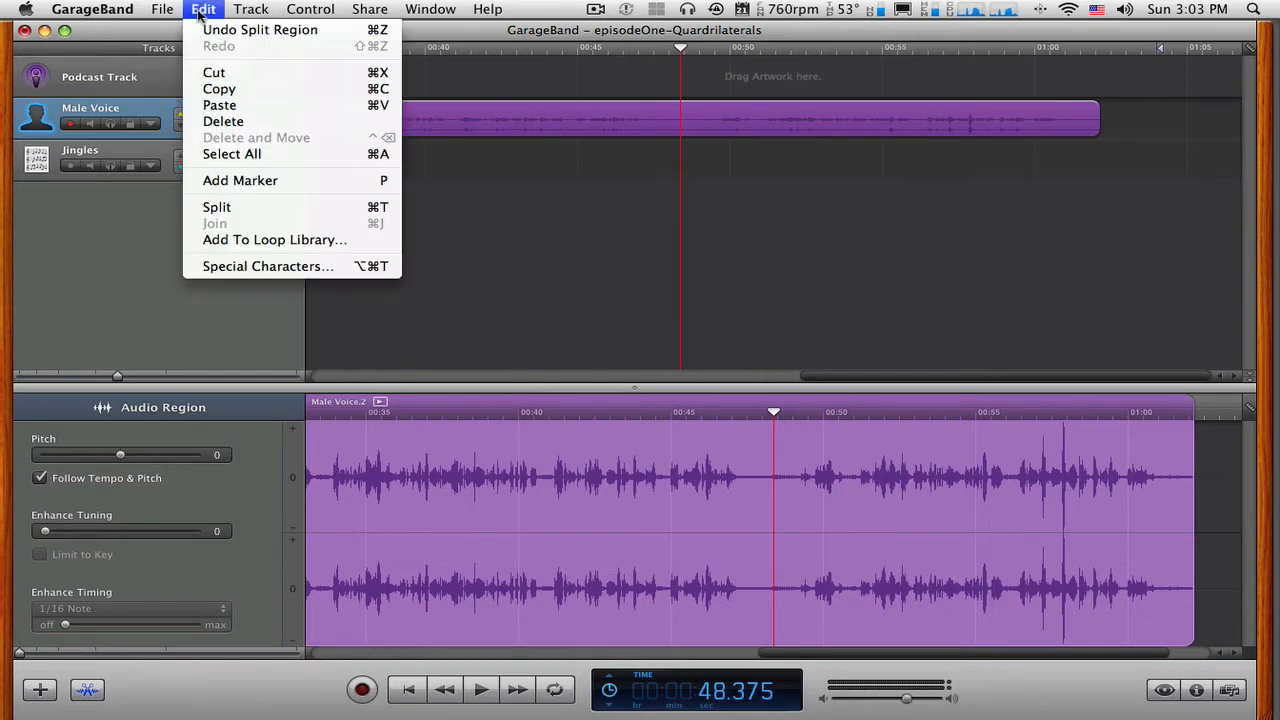
pyautogui.click(216, 207)
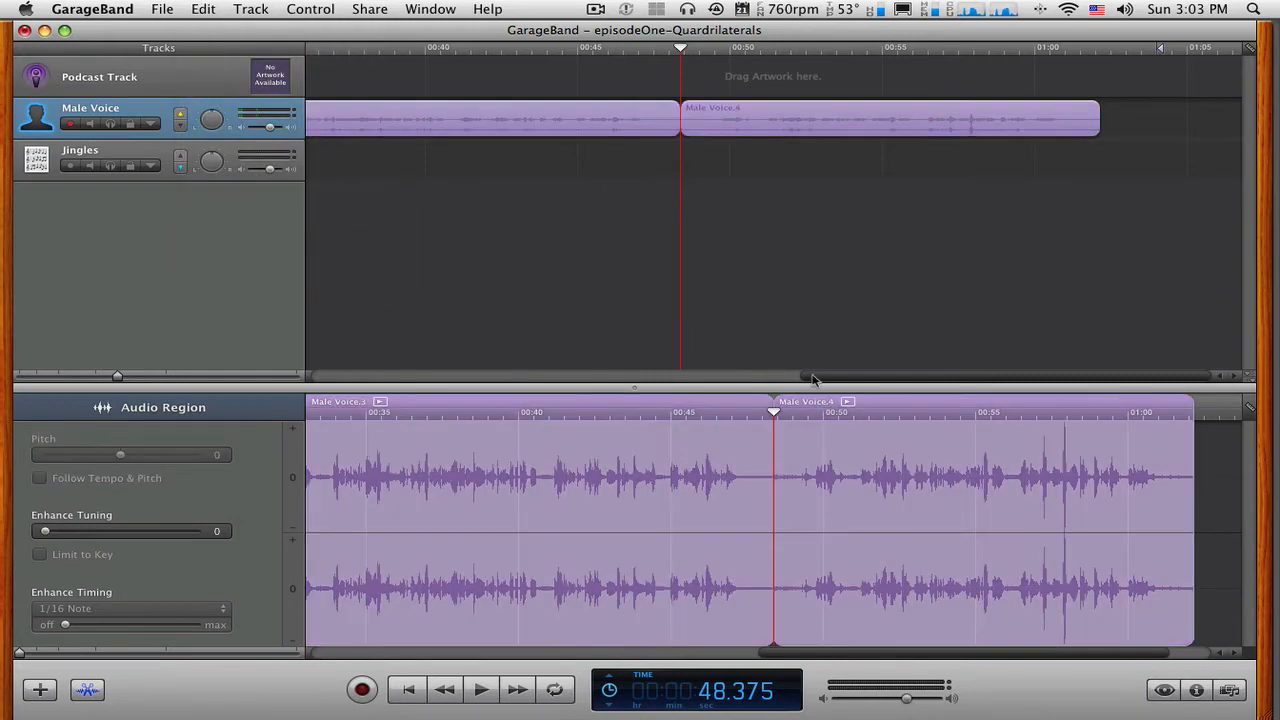
# Select all three voice pieces together and move them along the track to start at about 16 seconds.
pyautogui.moveTo(840, 380); pyautogui.dragTo(18, 375)
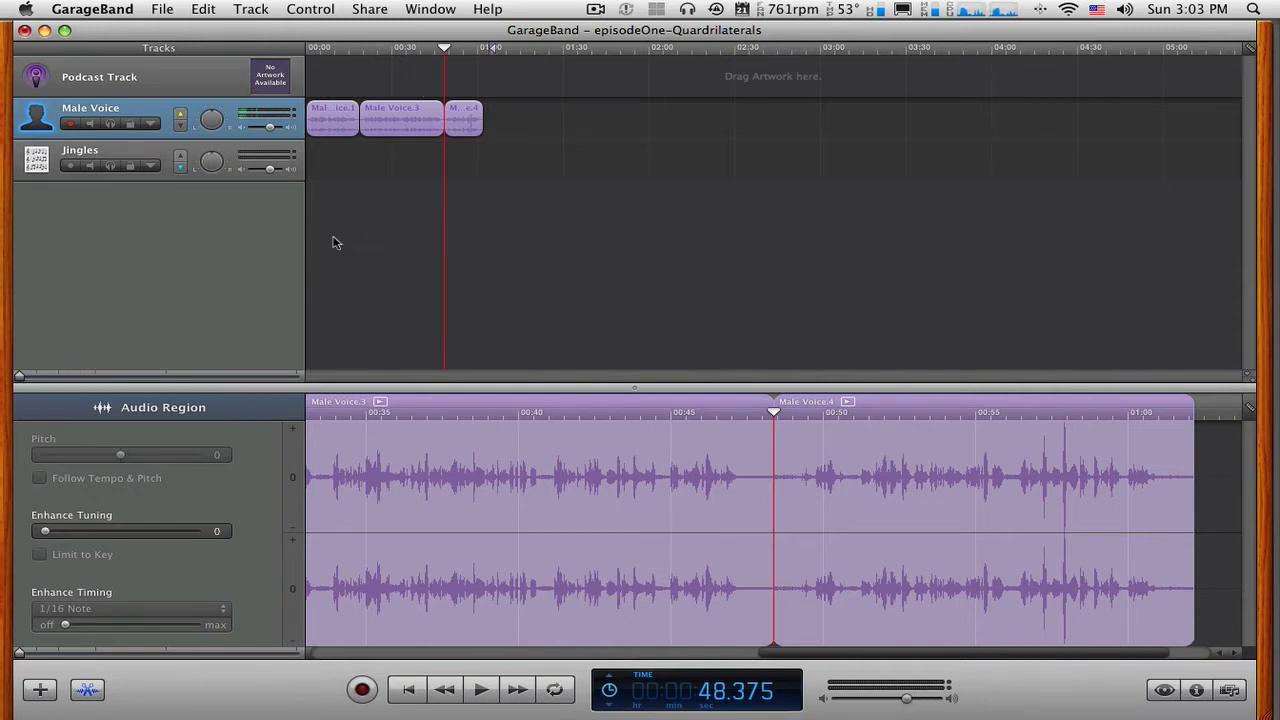
pyautogui.moveTo(18, 656)
pyautogui.mouseDown()
pyautogui.moveTo(126, 658)
pyautogui.moveTo(5, 661)
pyautogui.mouseUp()
pyautogui.click(472, 122)
pyautogui.click(369, 123)
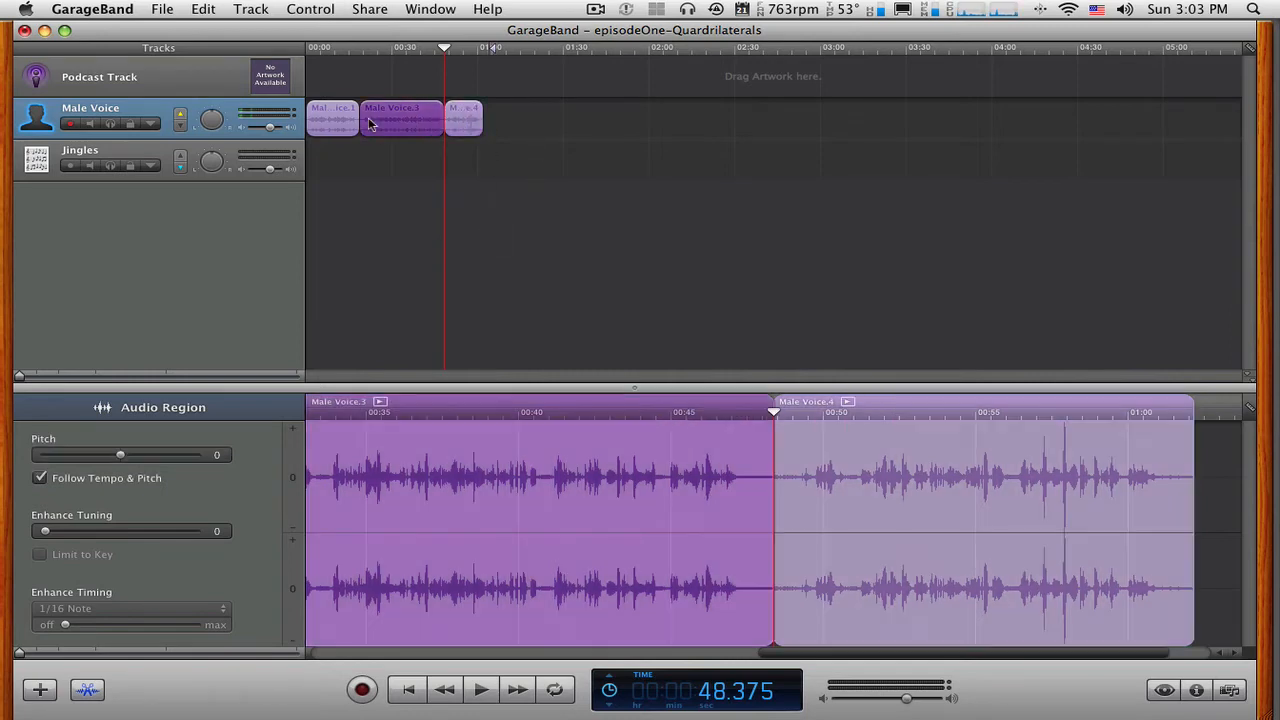
pyautogui.click(340, 124)
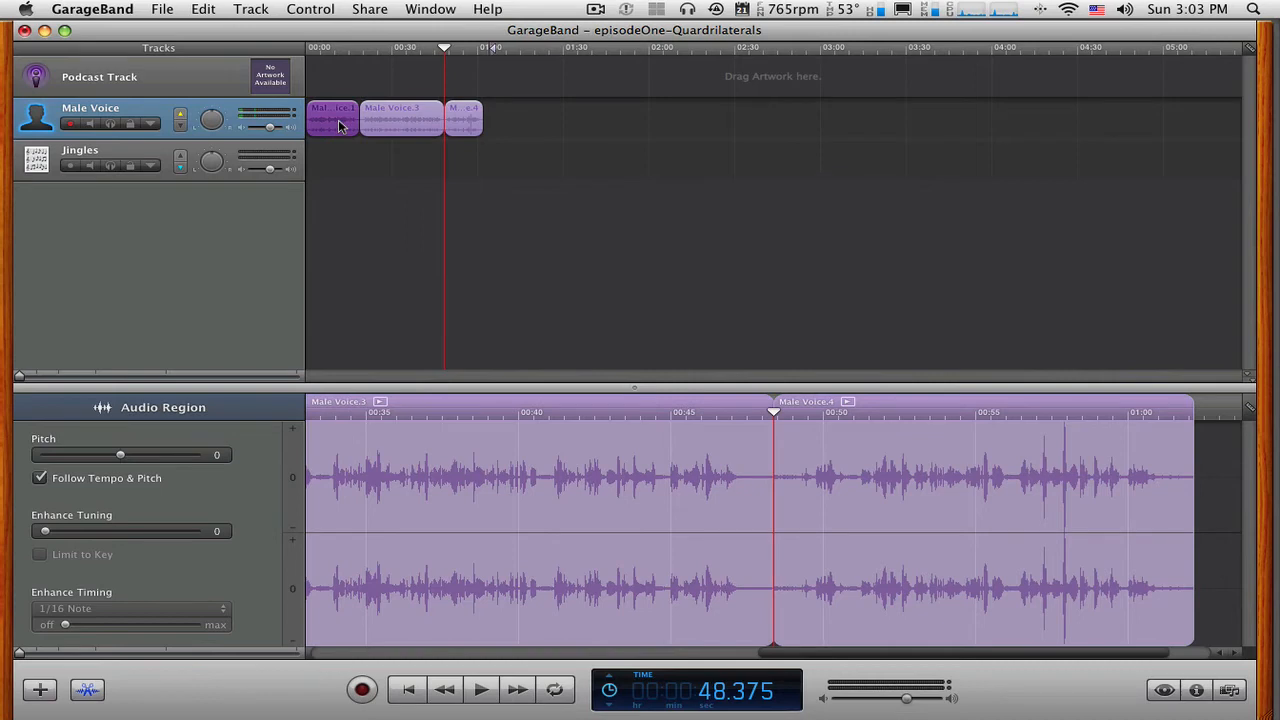
pyautogui.moveTo(531, 153); pyautogui.dragTo(380, 130)
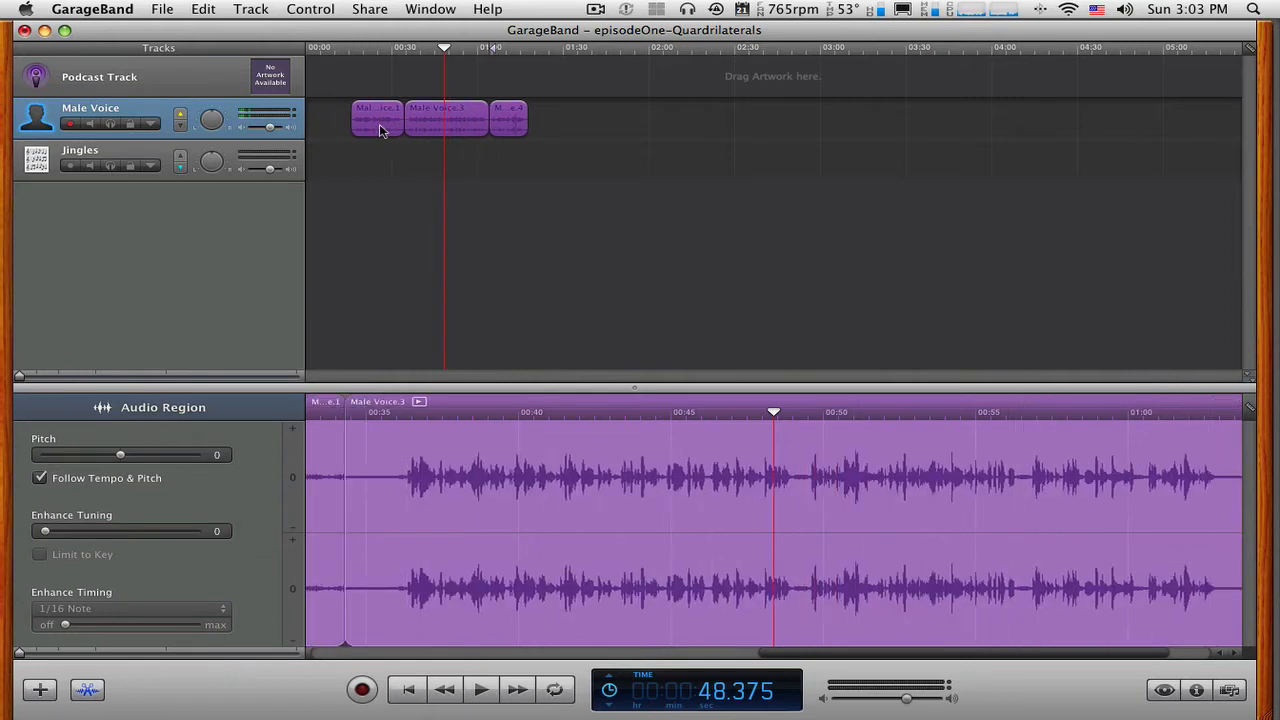
pyautogui.click(381, 188)
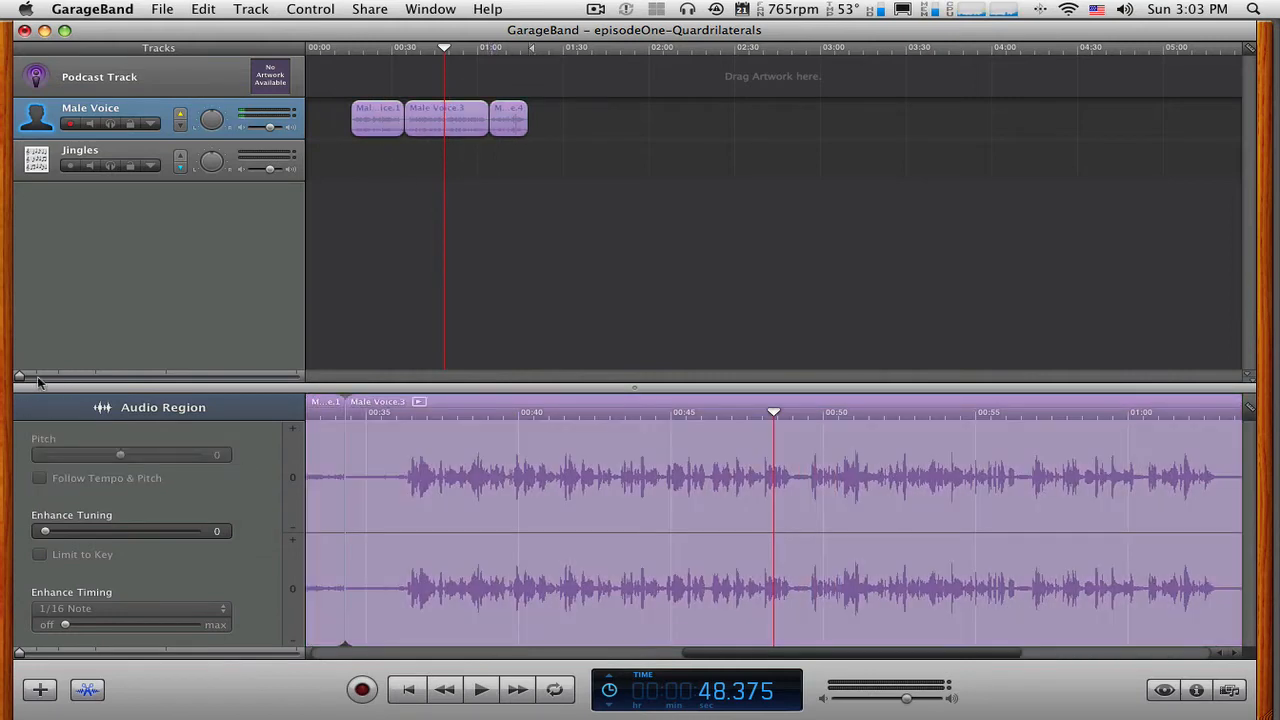
# Move the first voice piece to start at about 10 seconds and place the playhead at about 7 seconds.
pyautogui.moveTo(19, 378); pyautogui.dragTo(79, 376)
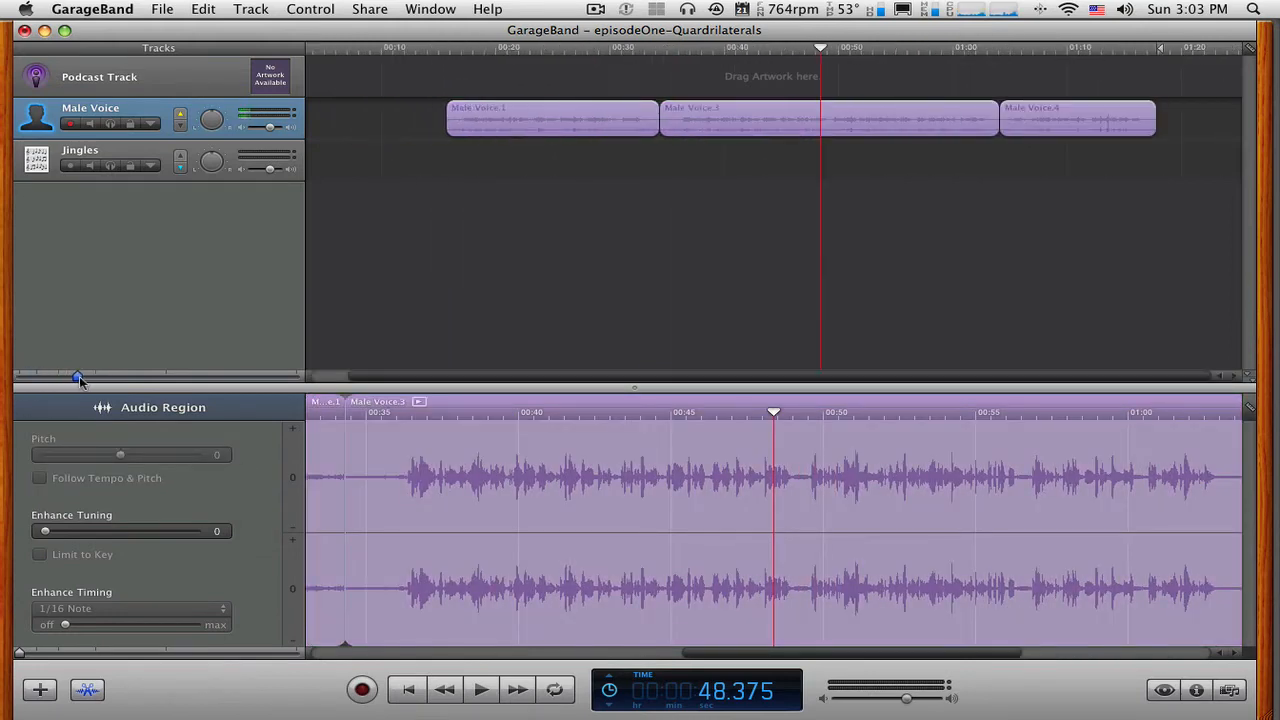
pyautogui.moveTo(370, 376); pyautogui.dragTo(315, 378)
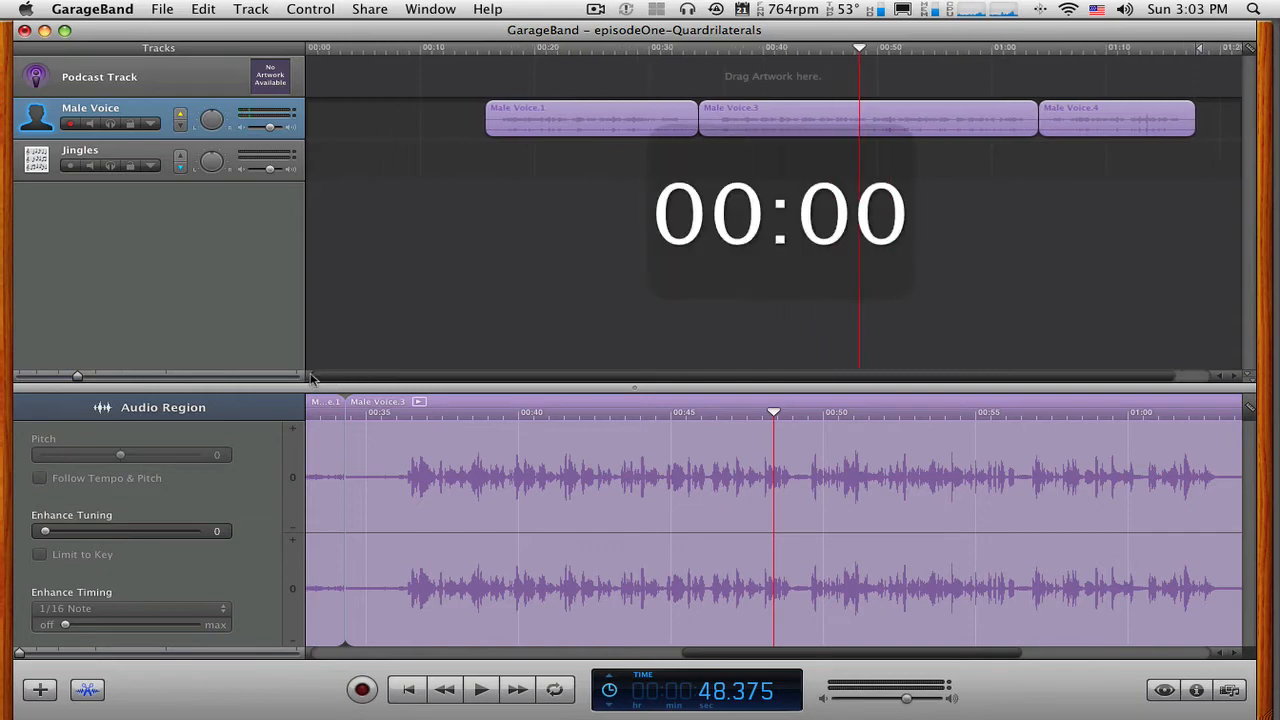
pyautogui.click(598, 125)
pyautogui.moveTo(598, 122); pyautogui.dragTo(550, 120)
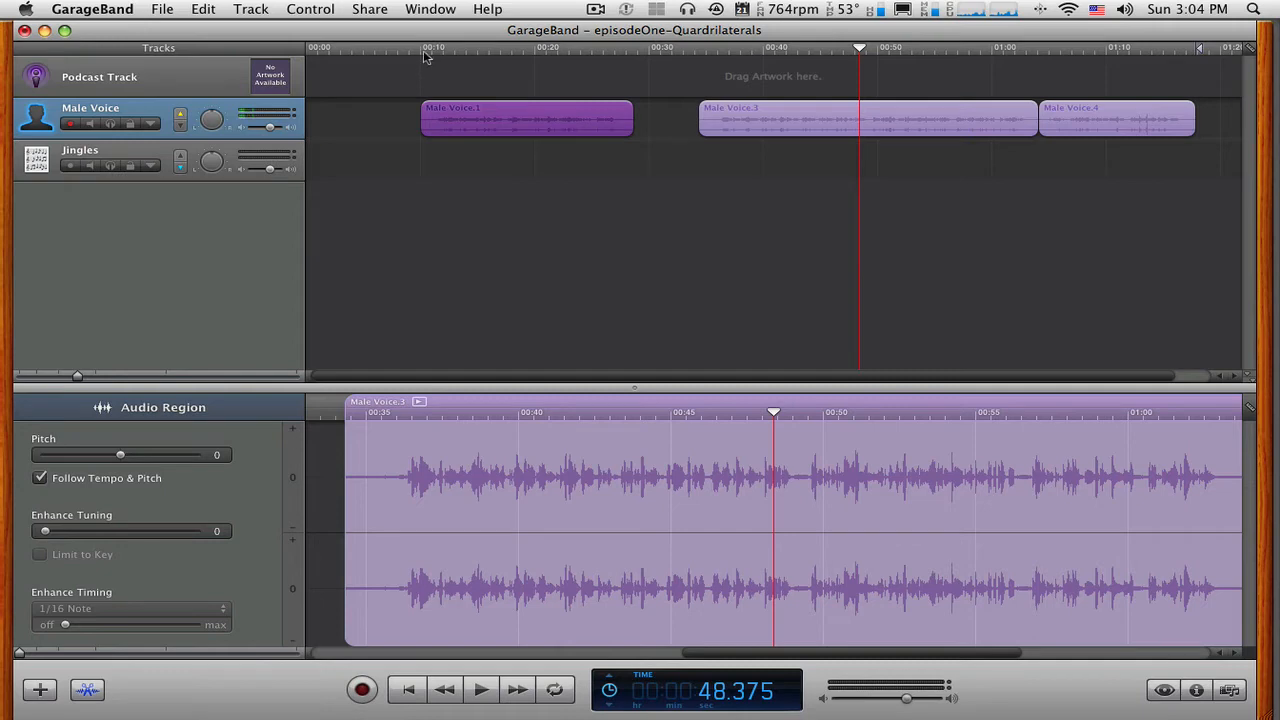
pyautogui.moveTo(859, 52); pyautogui.dragTo(389, 52)
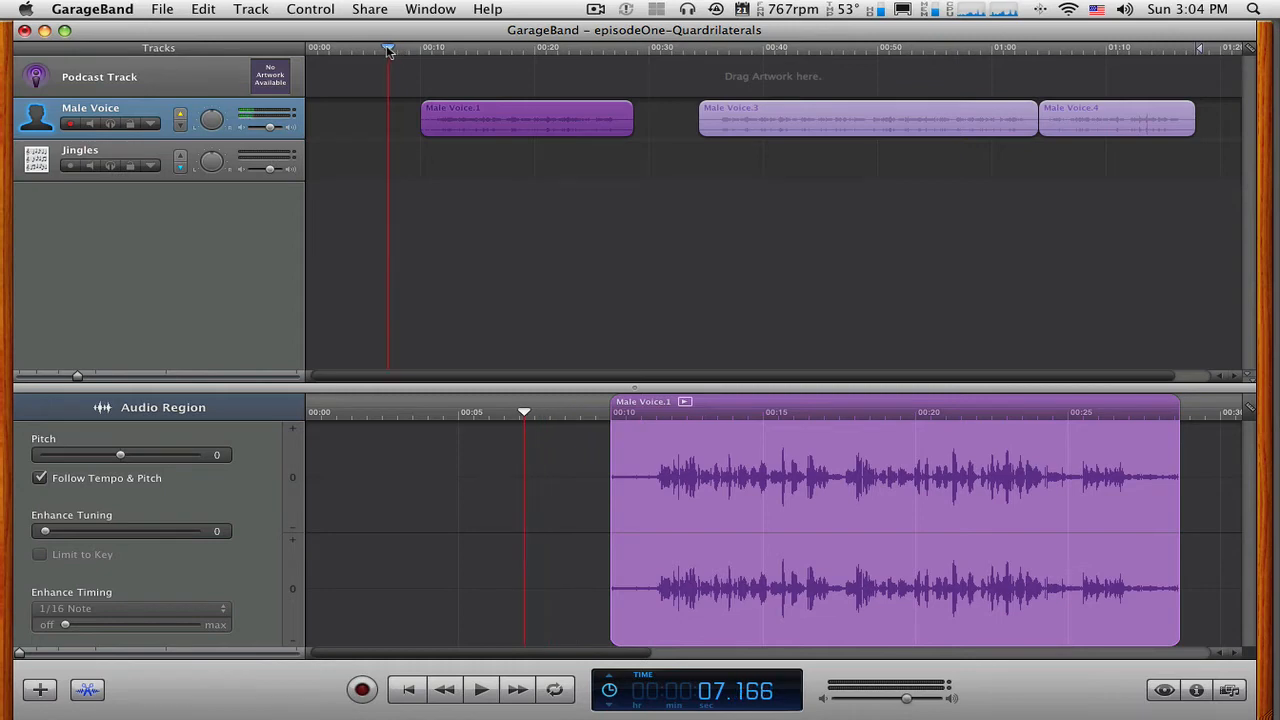
# Place the playhead at 8 seconds and move the first voice piece to start there.
pyautogui.moveTo(396, 50); pyautogui.dragTo(397, 50)
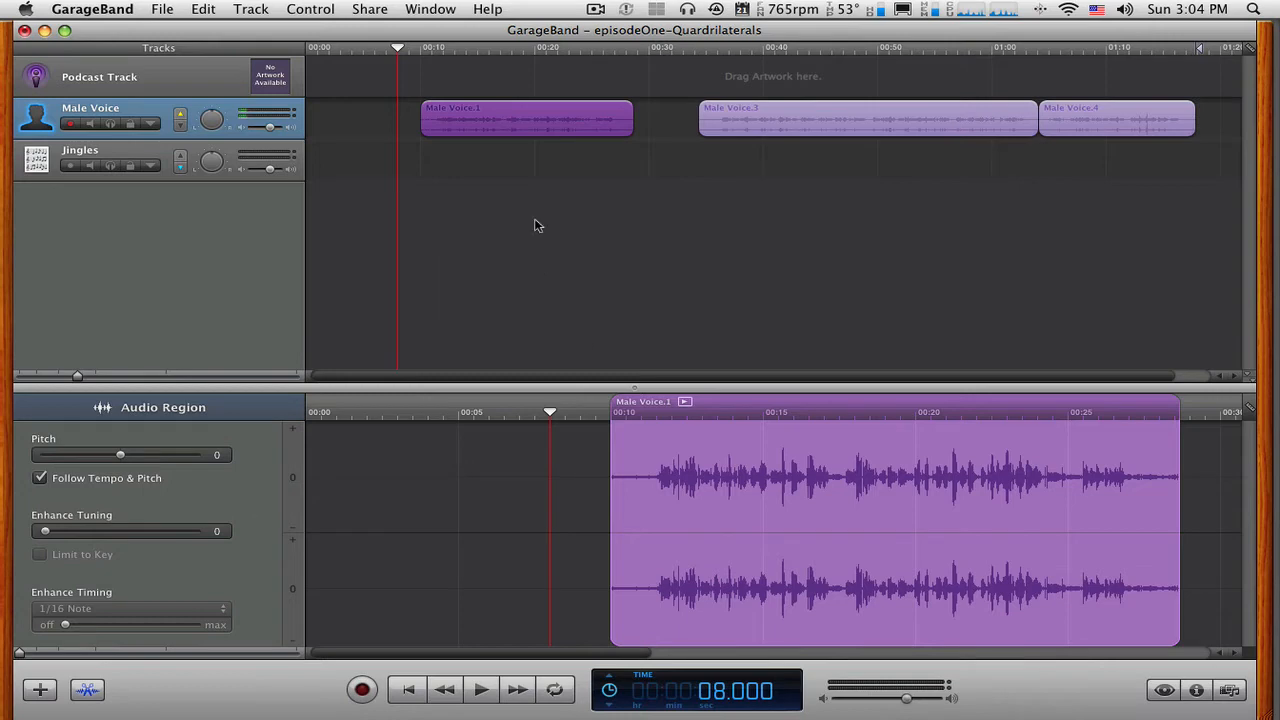
pyautogui.moveTo(542, 119); pyautogui.dragTo(519, 121)
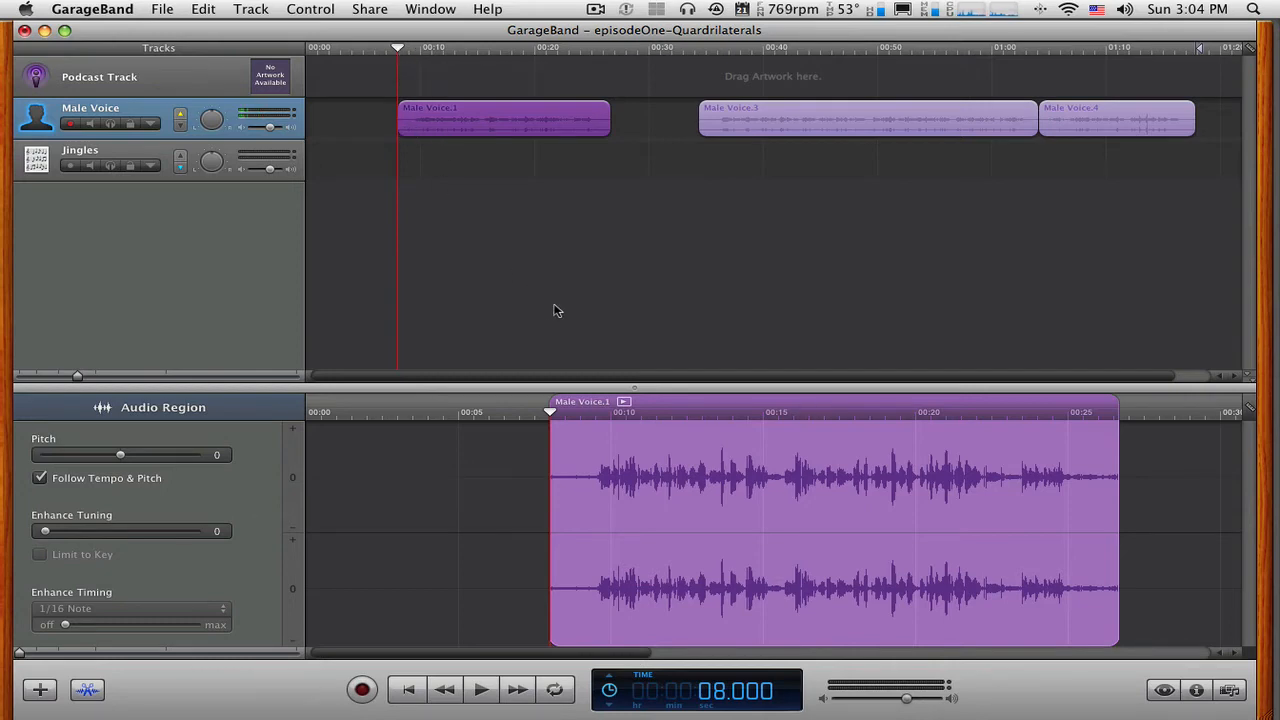
# Play the beginning of the first voice piece from 8 seconds, and its ending from about 25 seconds.
pyautogui.press('space')
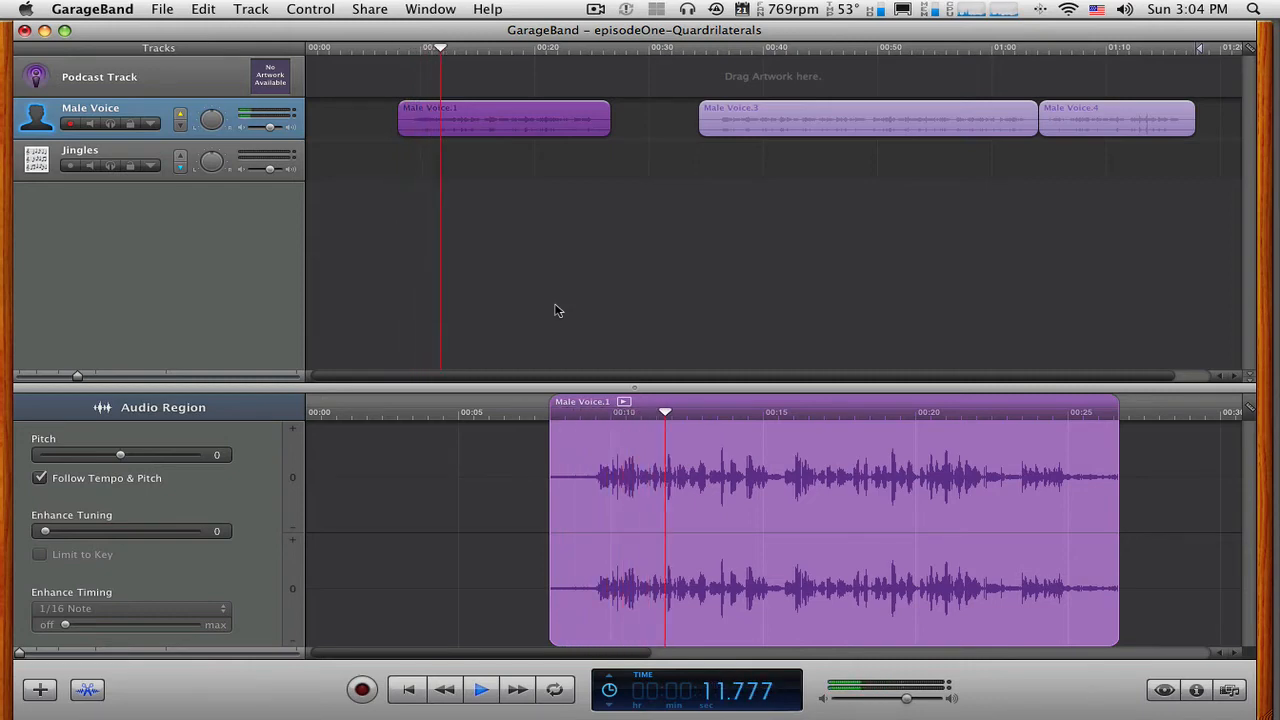
pyautogui.press('space')
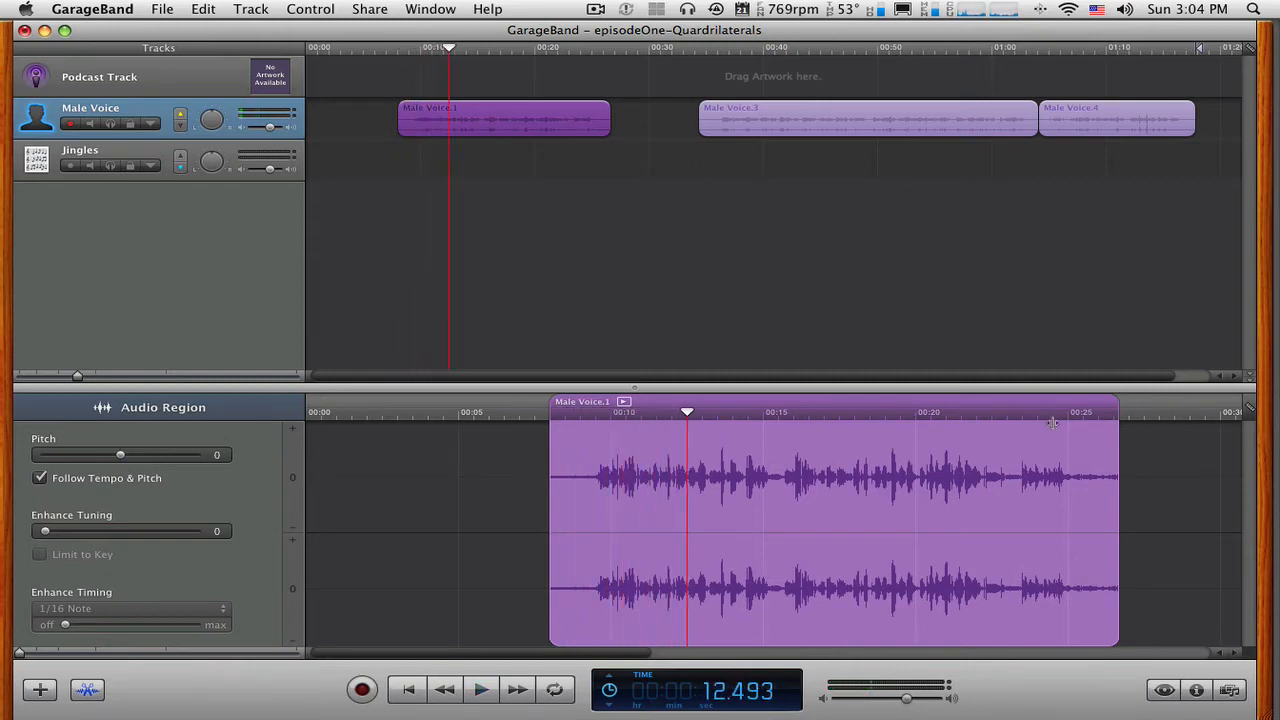
pyautogui.click(1058, 410)
pyautogui.press('space')
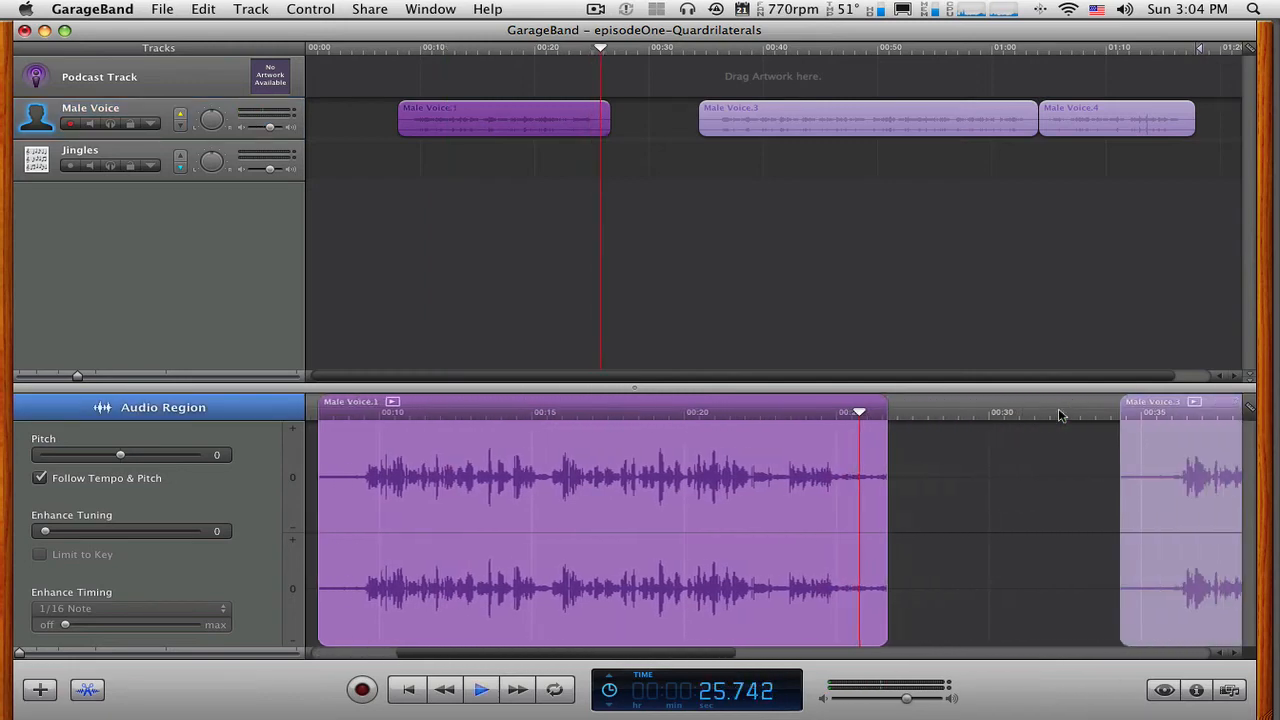
pyautogui.press('space')
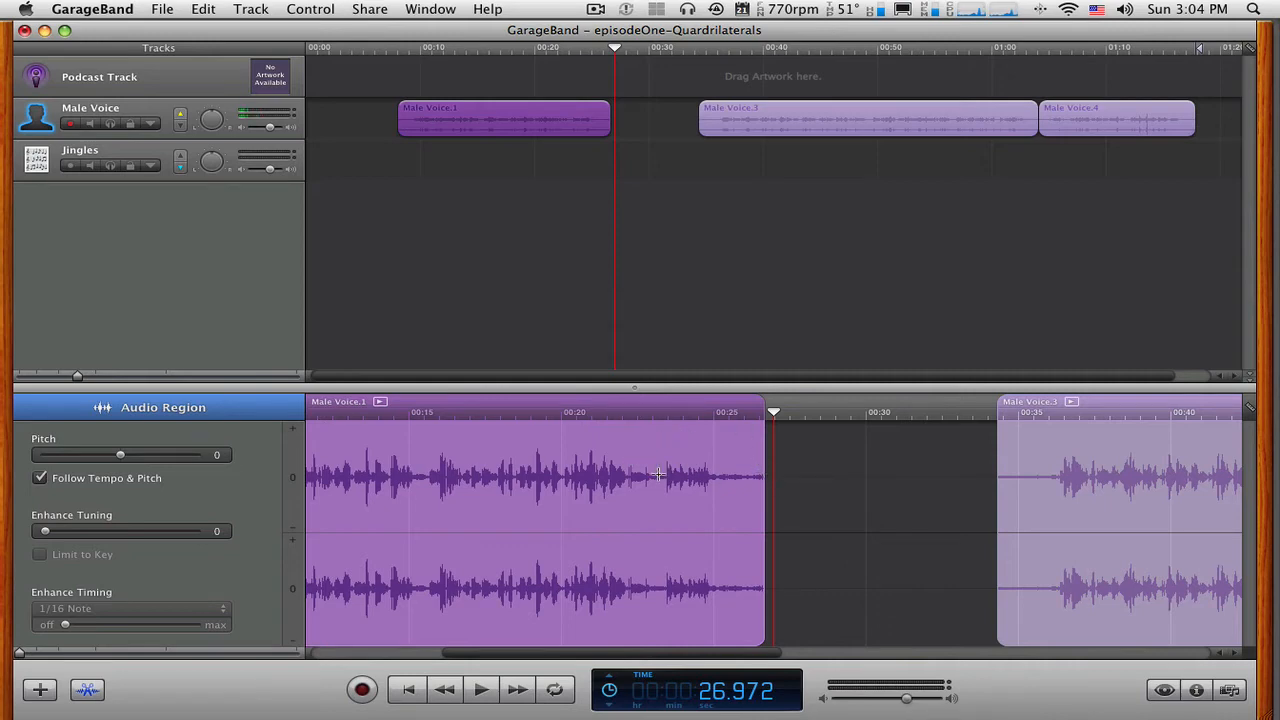
# Select the closing phrase of the first voice piece in the audio editor and view the available edit commands.
pyautogui.moveTo(770, 477); pyautogui.dragTo(659, 476)
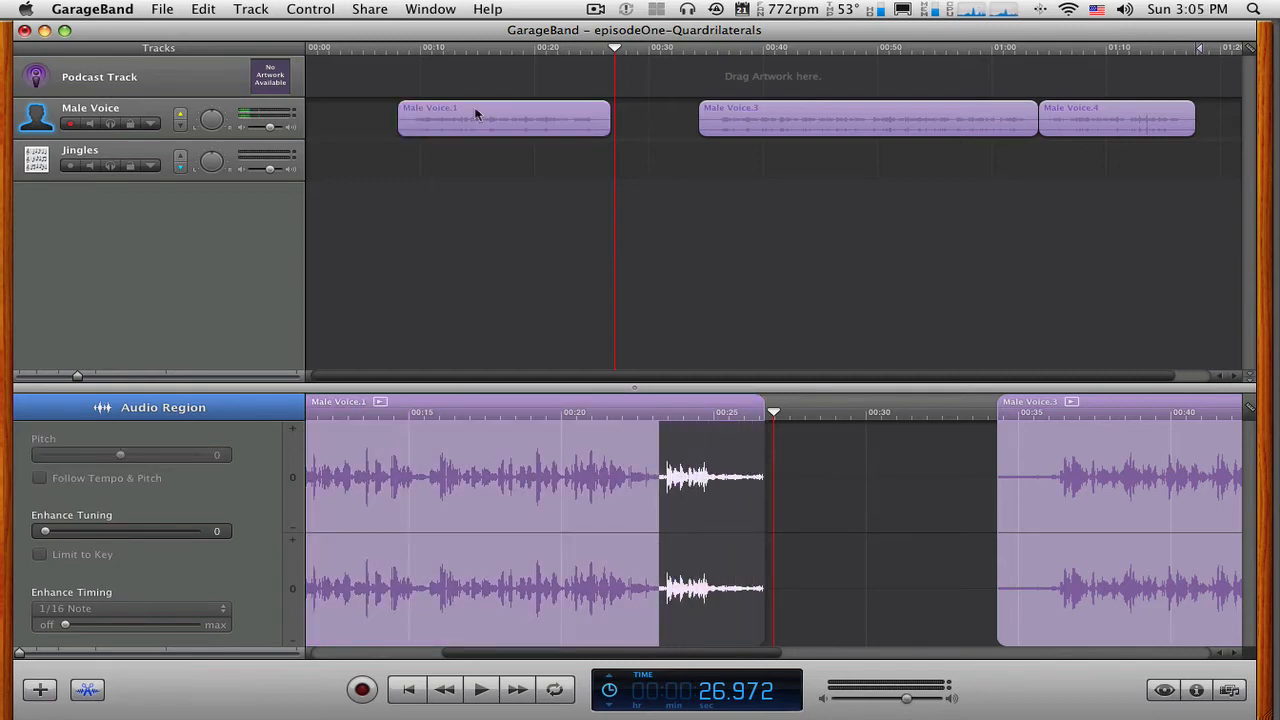
pyautogui.click(210, 10)
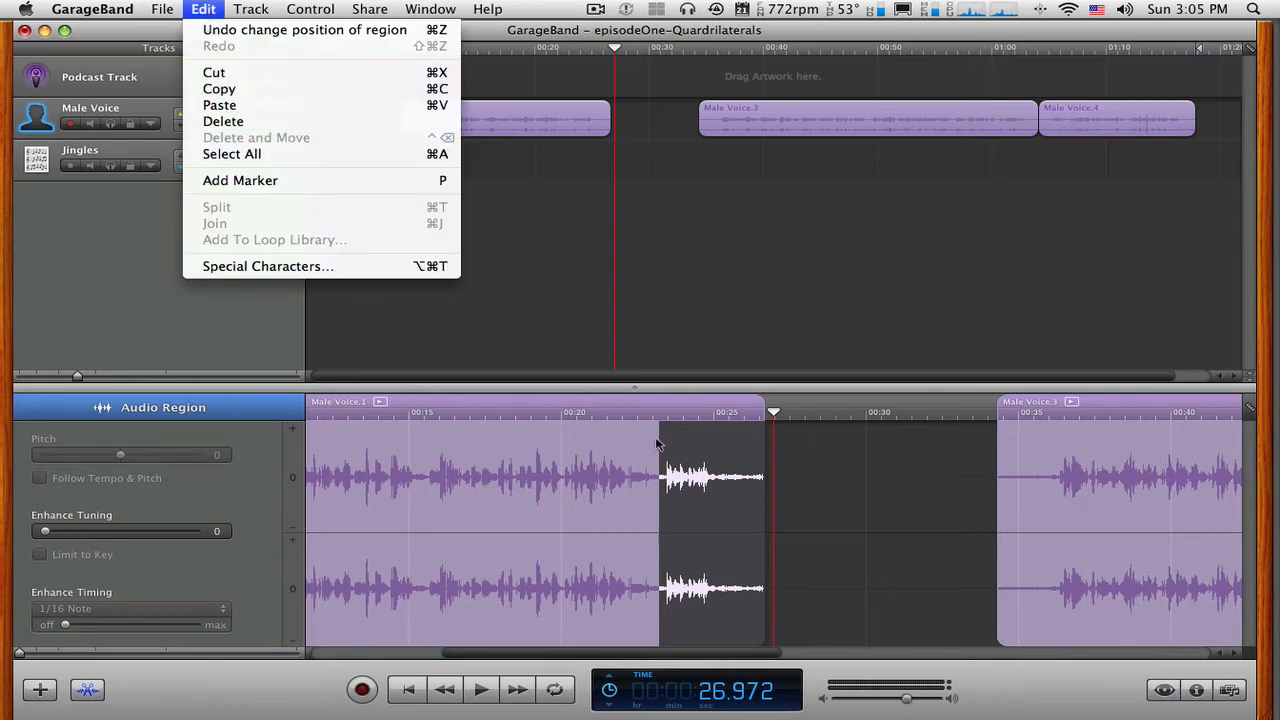
pyautogui.click(808, 460)
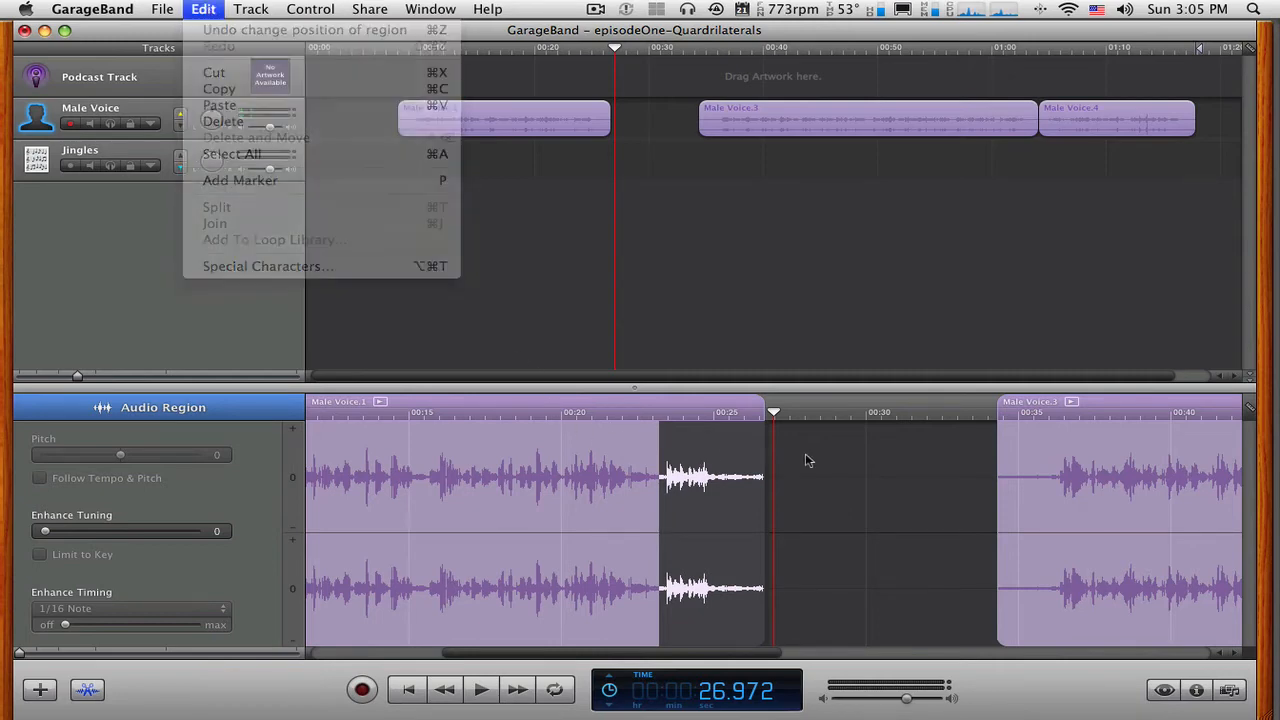
# Try selecting a short passage at about 16 seconds in the first voice piece, and reselect the whole piece.
pyautogui.click(443, 474)
pyautogui.moveTo(427, 474); pyautogui.dragTo(465, 476)
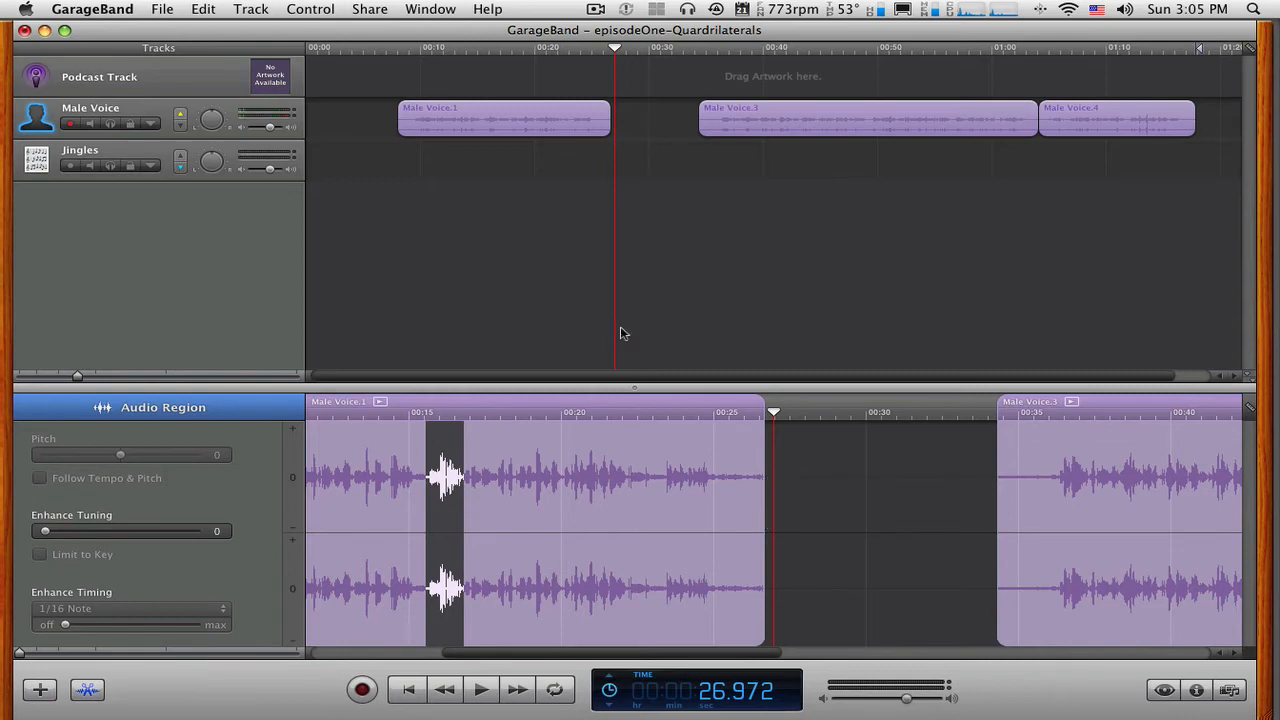
pyautogui.click(459, 291)
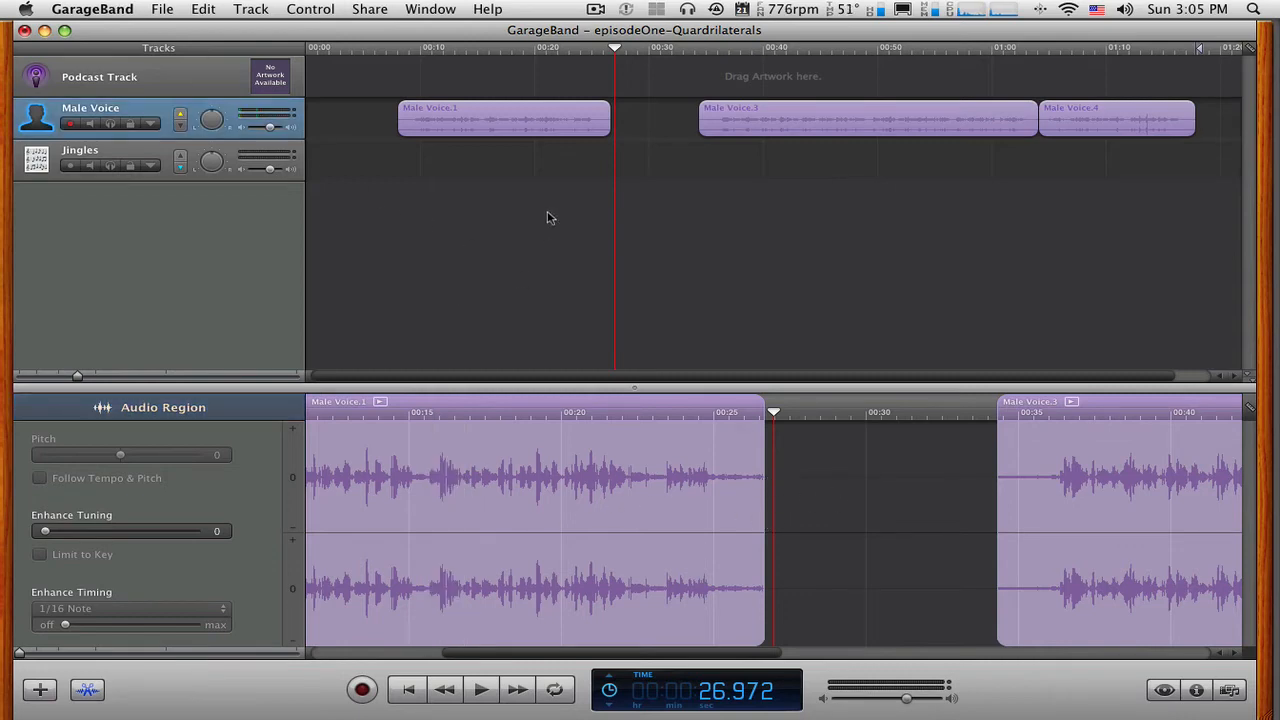
pyautogui.click(471, 124)
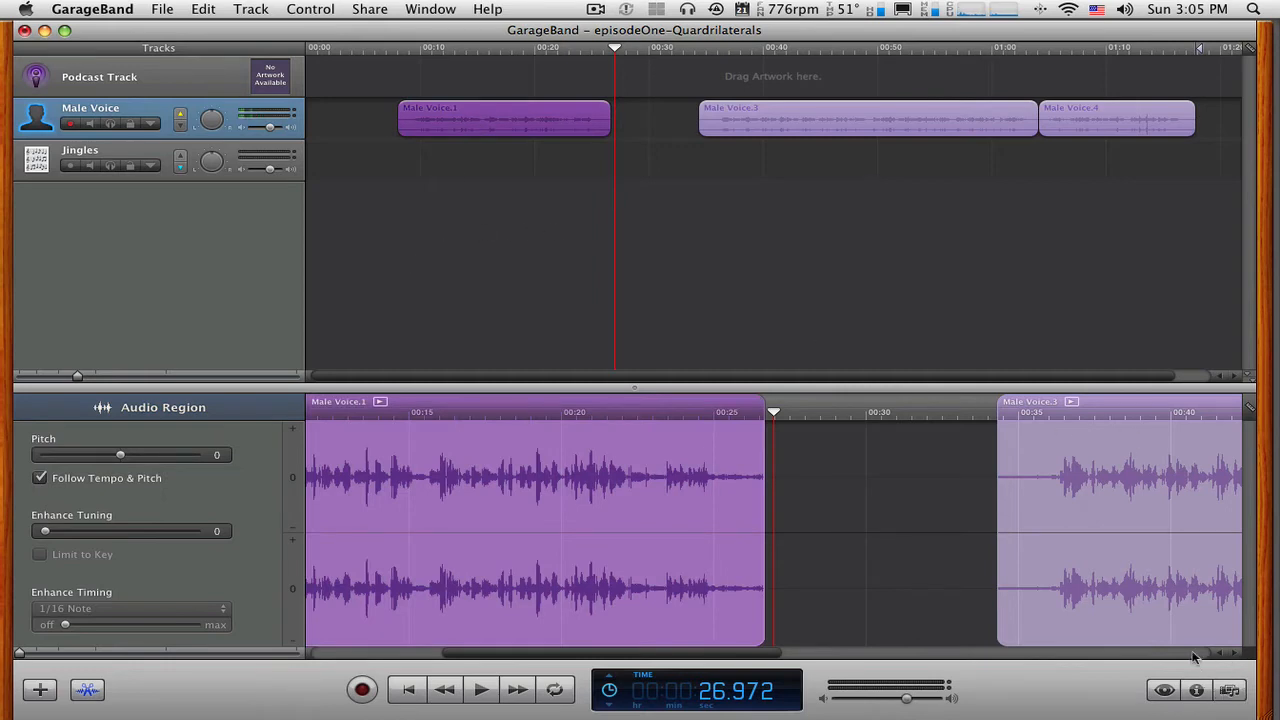
# Show the audio files in the Media Browser and open the loops playlist.
pyautogui.click(1231, 694)
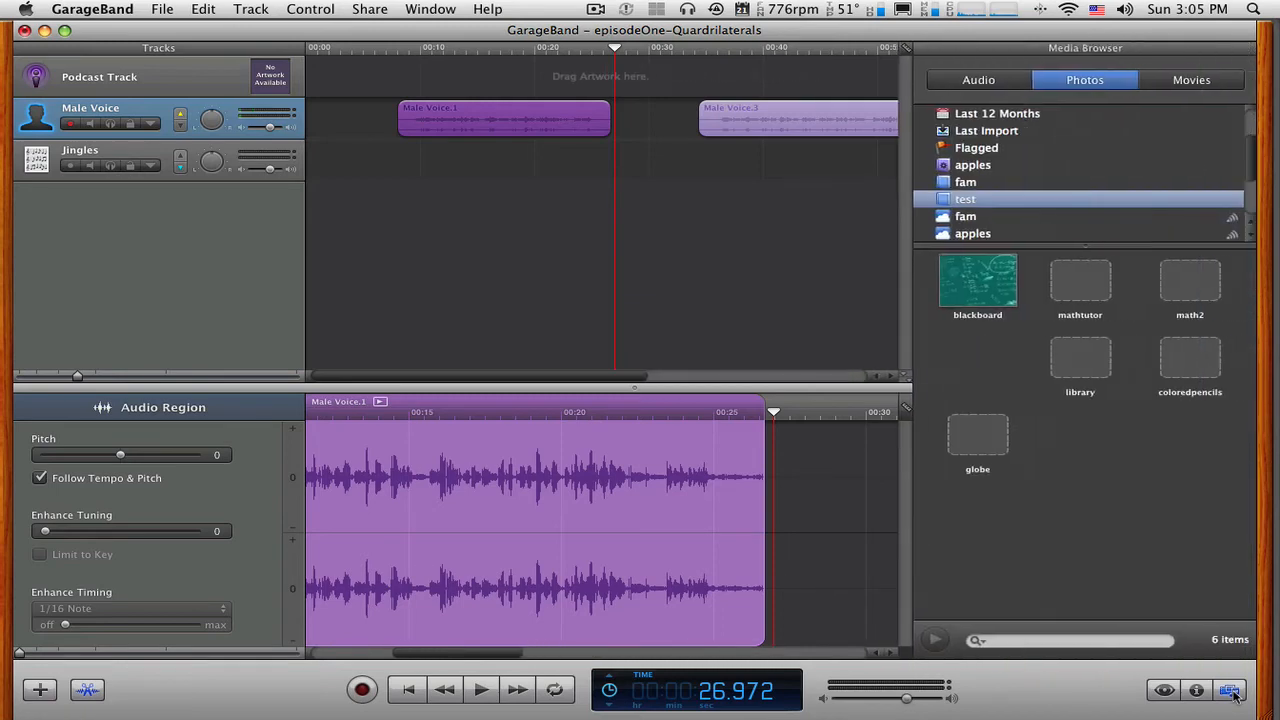
pyautogui.click(977, 80)
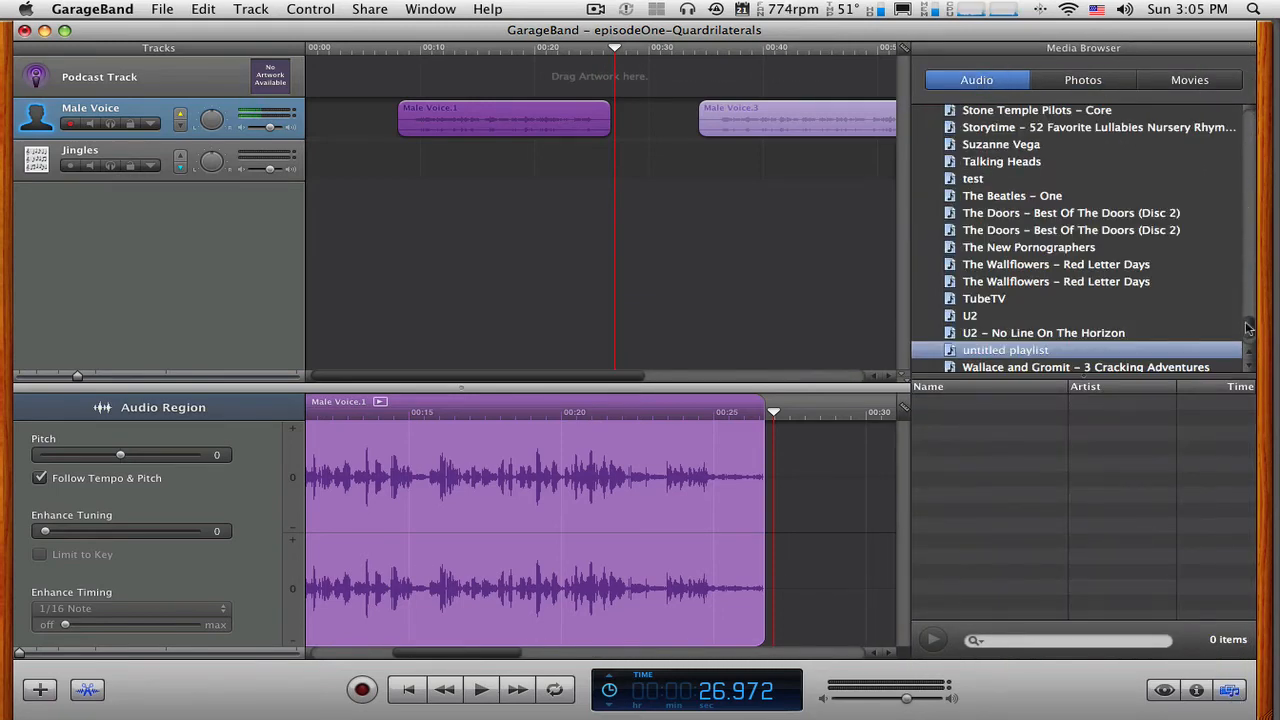
pyautogui.moveTo(1248, 328); pyautogui.dragTo(1245, 259)
pyautogui.click(950, 296)
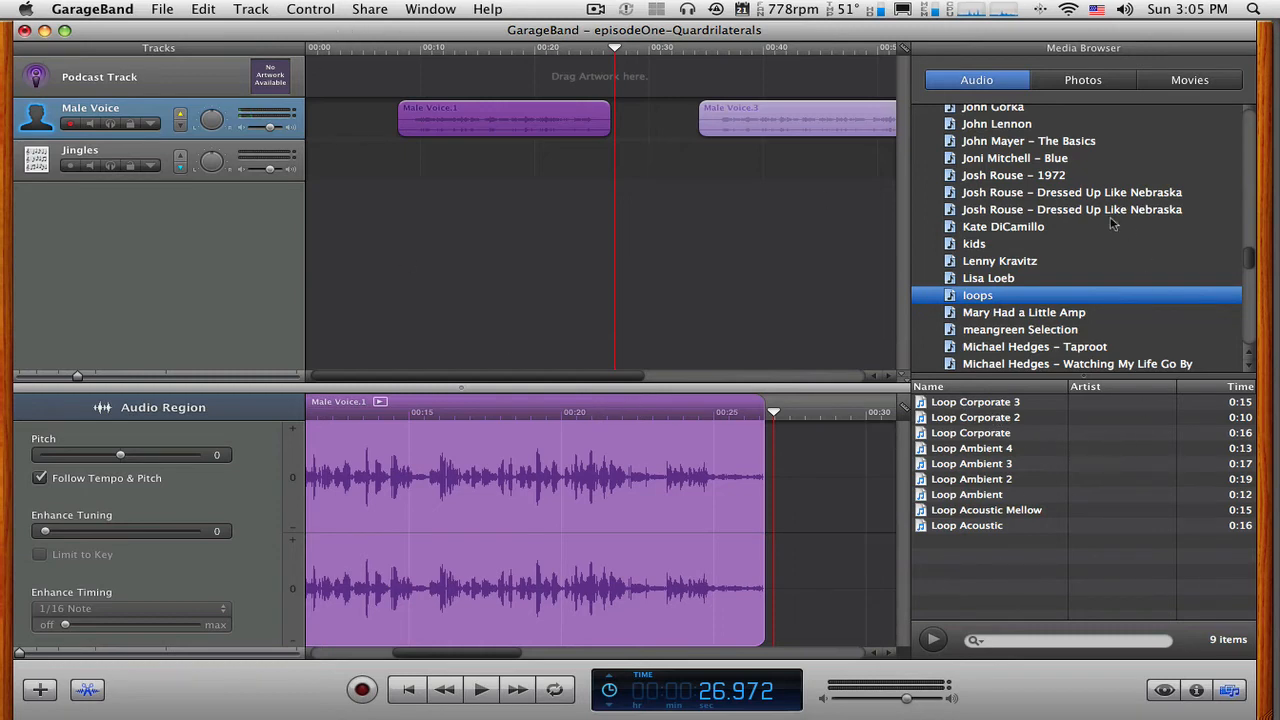
# Preview Loop Corporate 3, Loop Acoustic Mellow and Loop Ambient from the loops playlist.
pyautogui.click(983, 403)
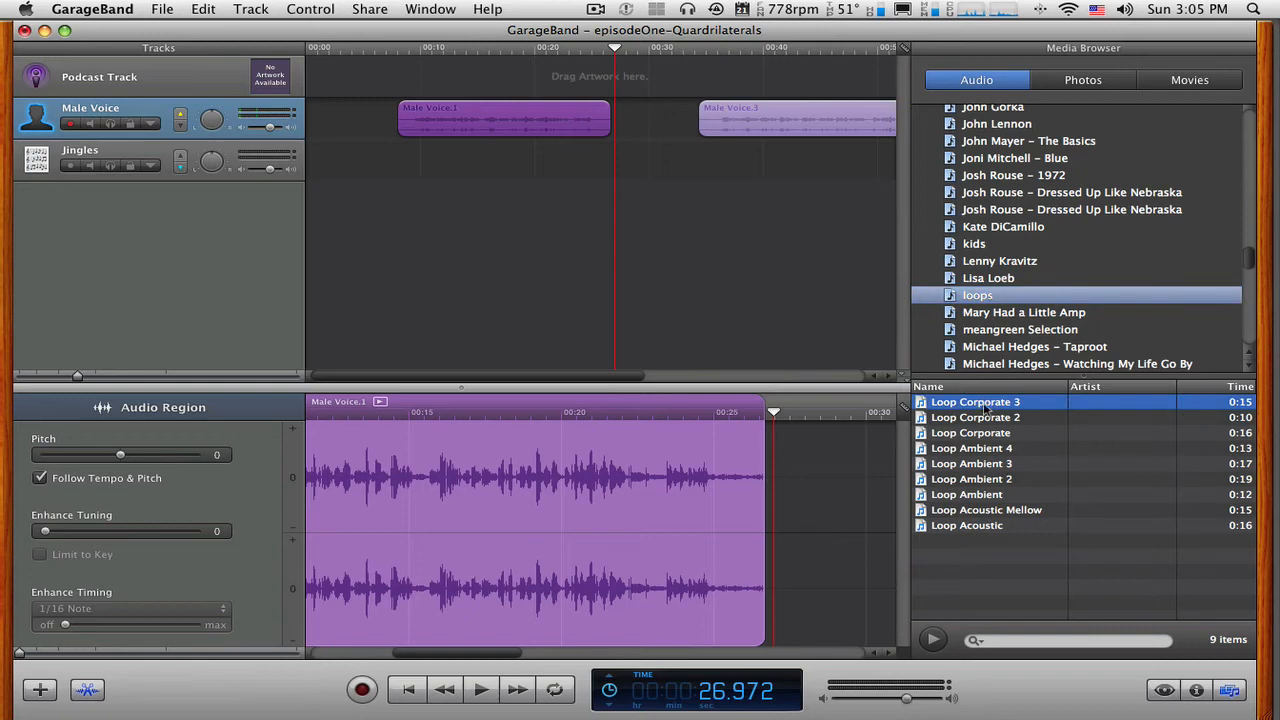
pyautogui.click(936, 643)
pyautogui.click(936, 643)
pyautogui.click(1020, 512)
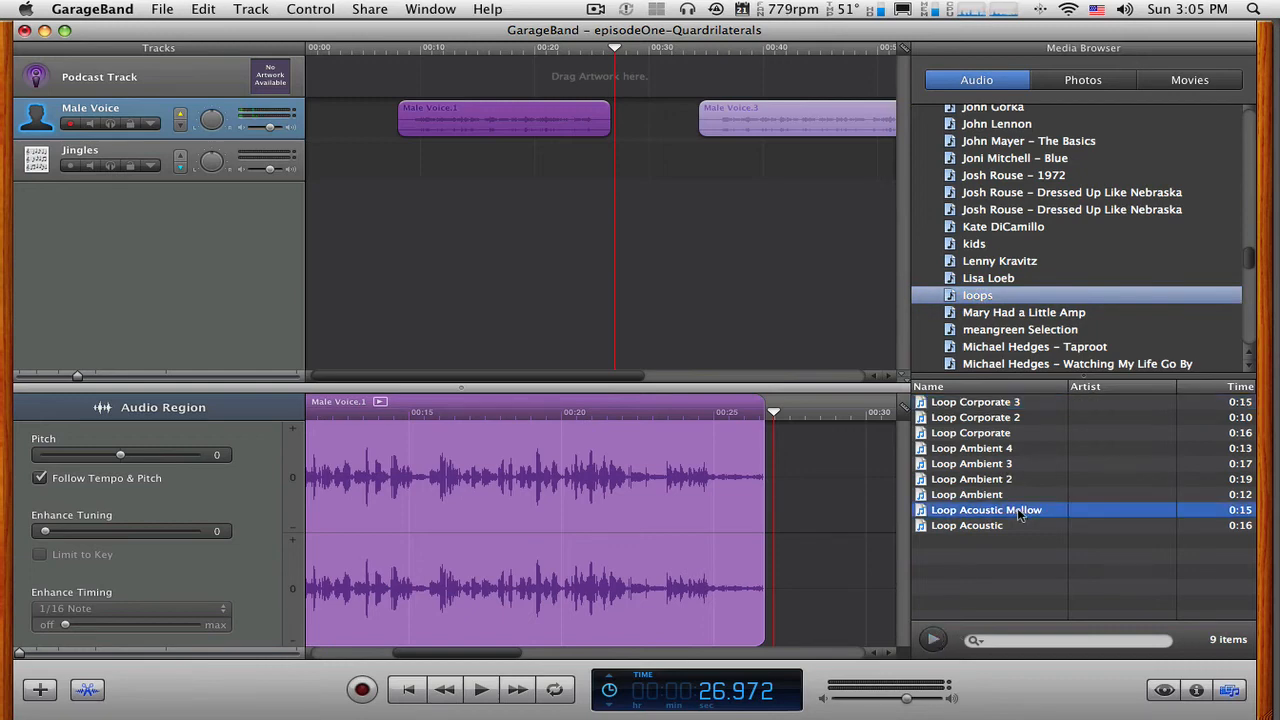
pyautogui.click(935, 641)
pyautogui.click(935, 641)
pyautogui.click(986, 495)
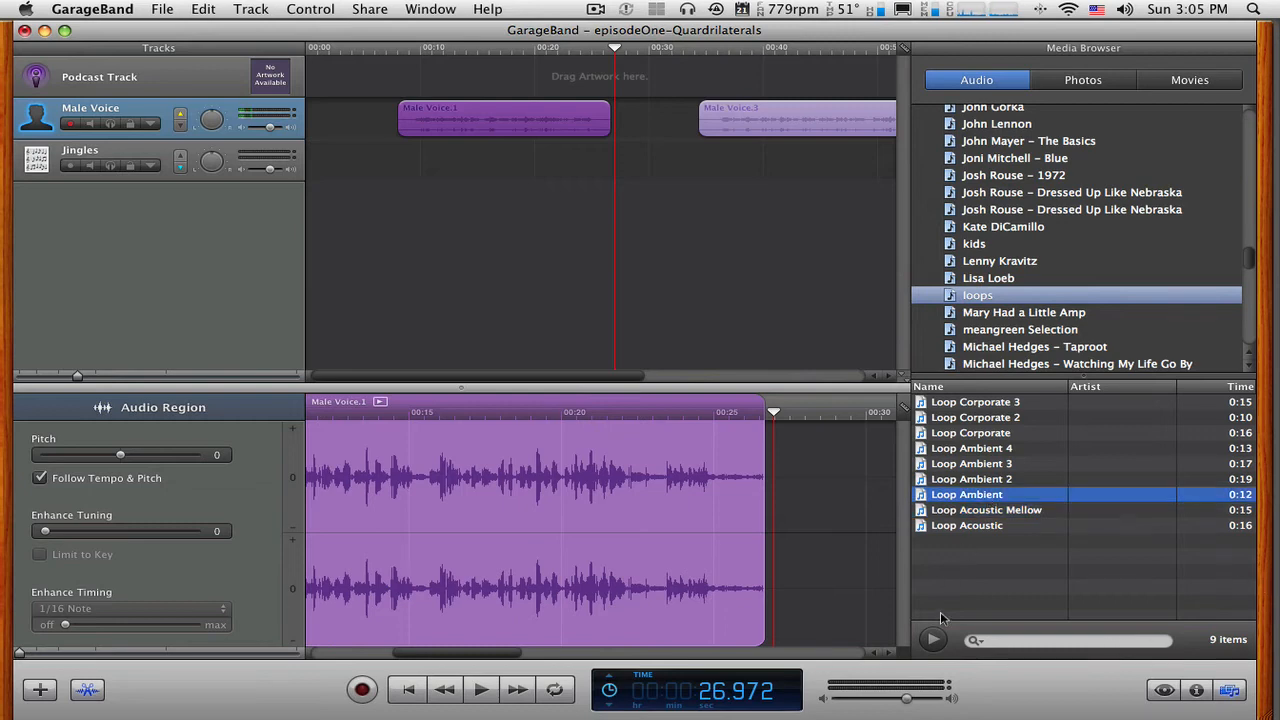
pyautogui.click(938, 638)
# Open the Loop Browser and list the Rock/Blues jingles.
pyautogui.click(1162, 692)
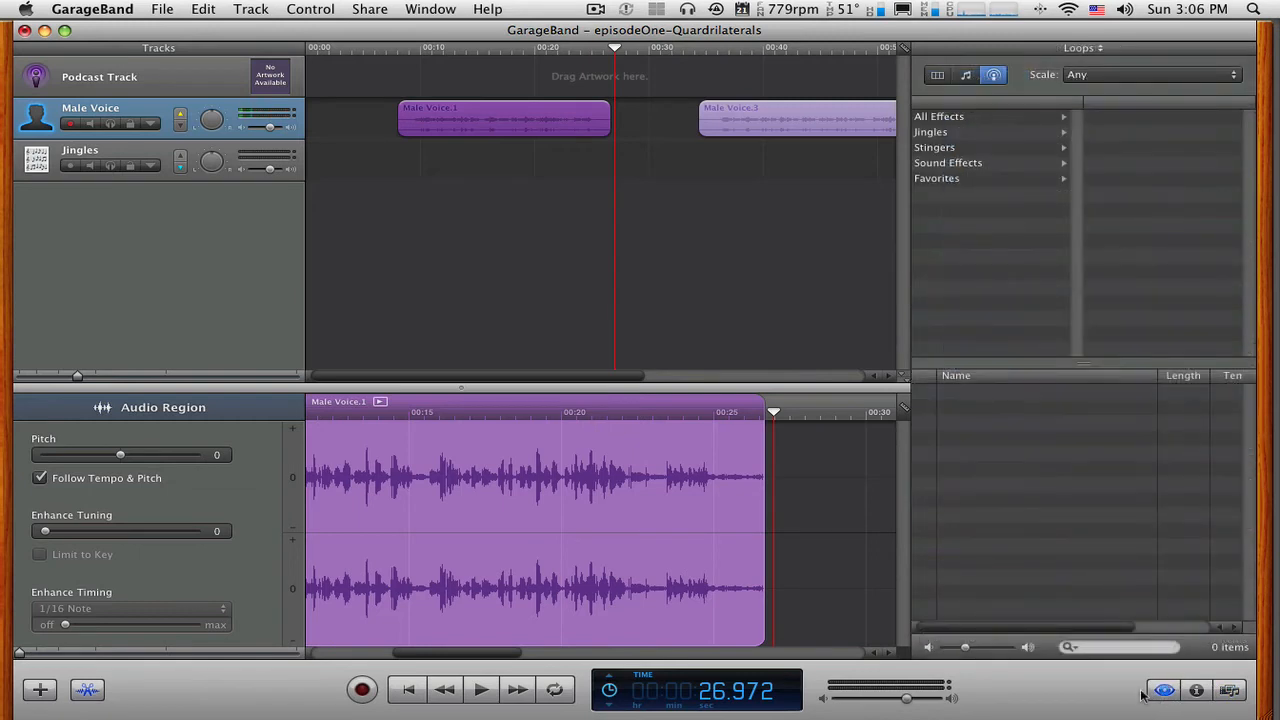
pyautogui.click(925, 132)
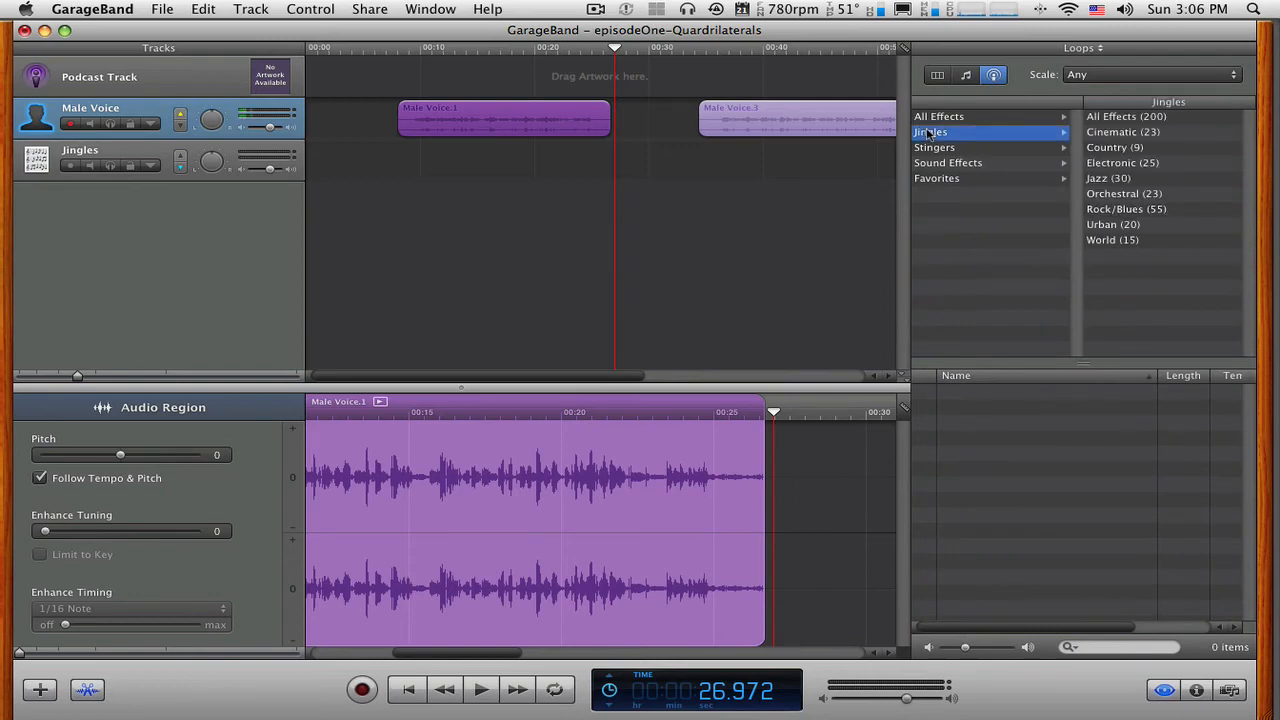
pyautogui.click(1143, 210)
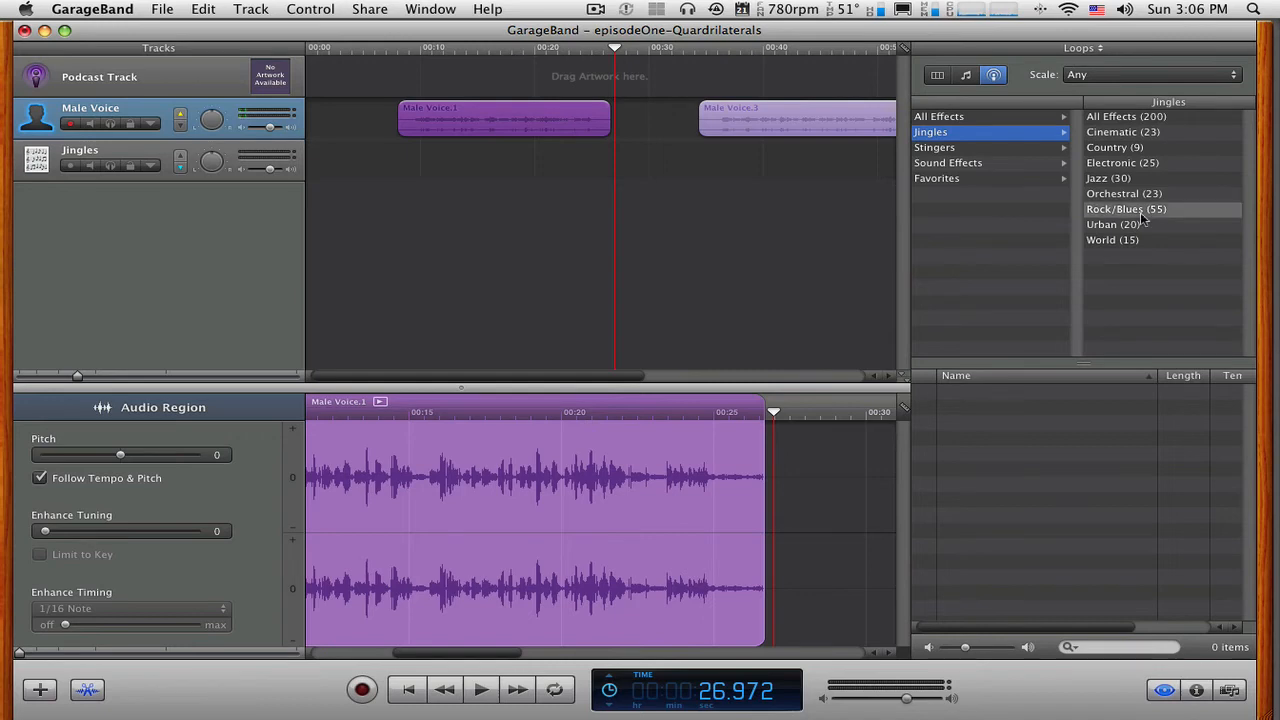
# Preview the Rock/Blues jingles Barbeque Blues Long, Daydream, Glide Short and Half Dome Short.
pyautogui.click(1005, 394)
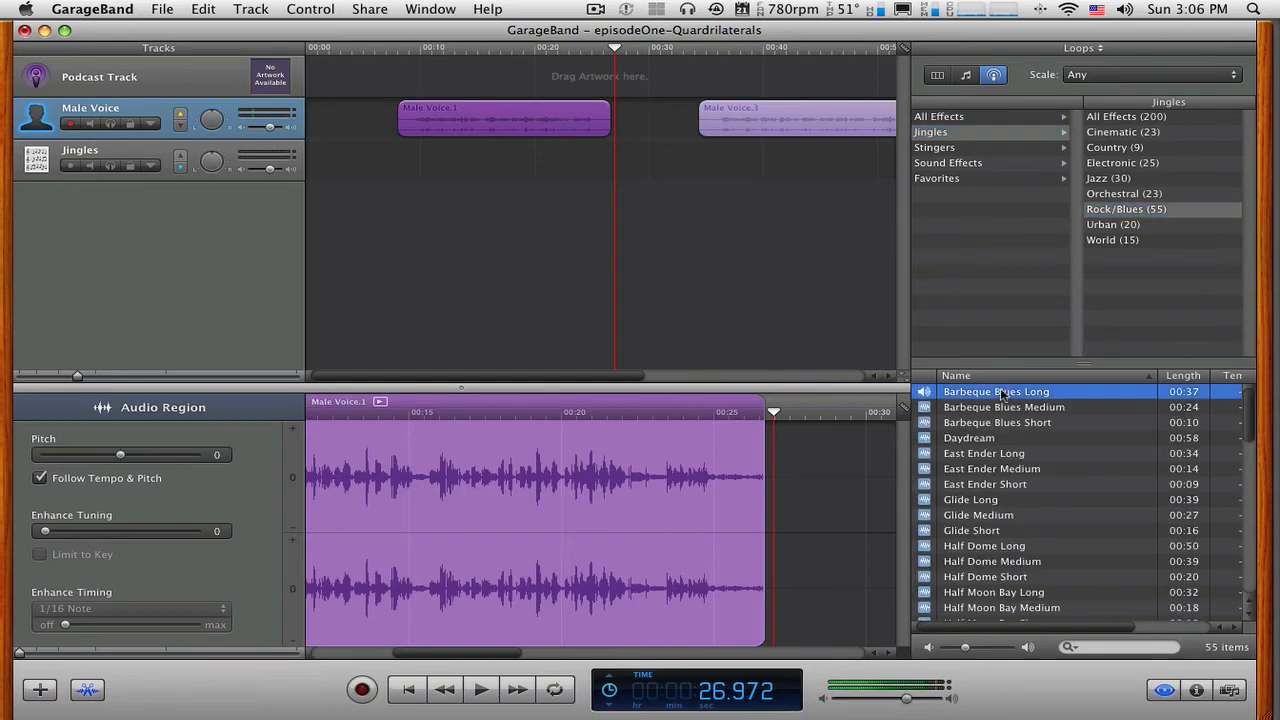
pyautogui.click(992, 440)
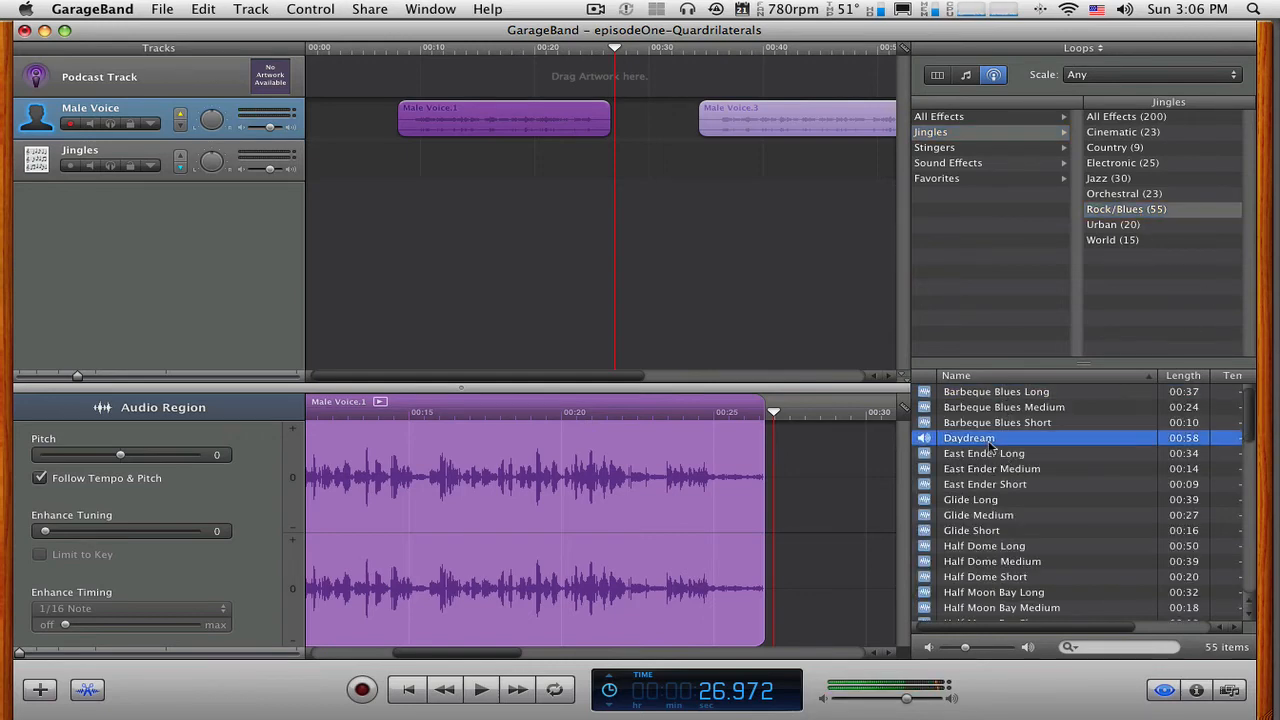
pyautogui.click(998, 533)
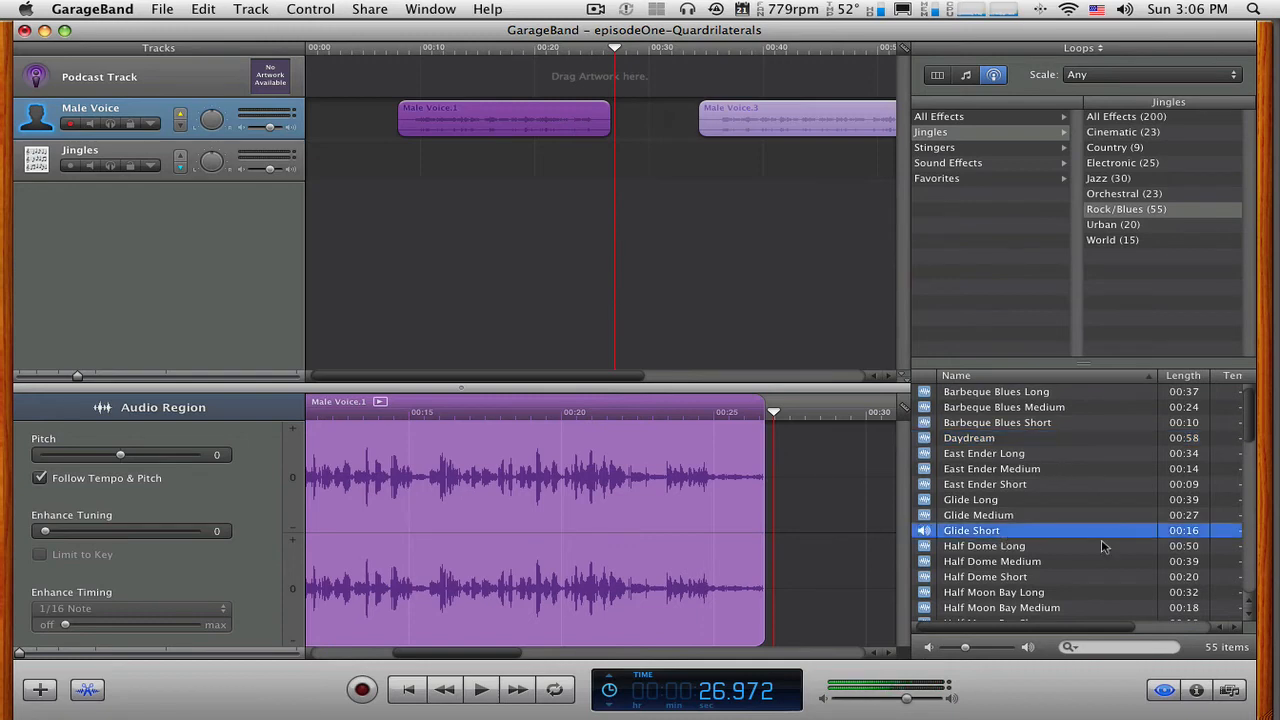
pyautogui.click(992, 531)
pyautogui.scroll(-5, 1104, 519)
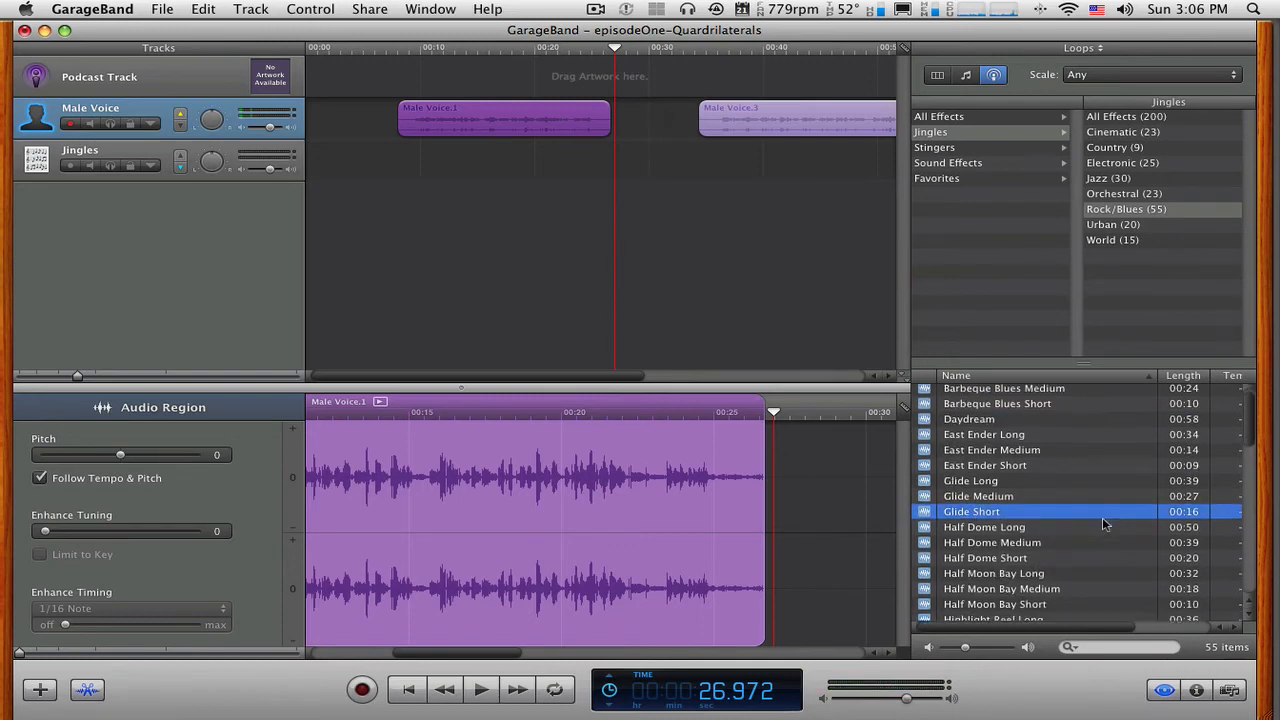
pyautogui.click(1025, 494)
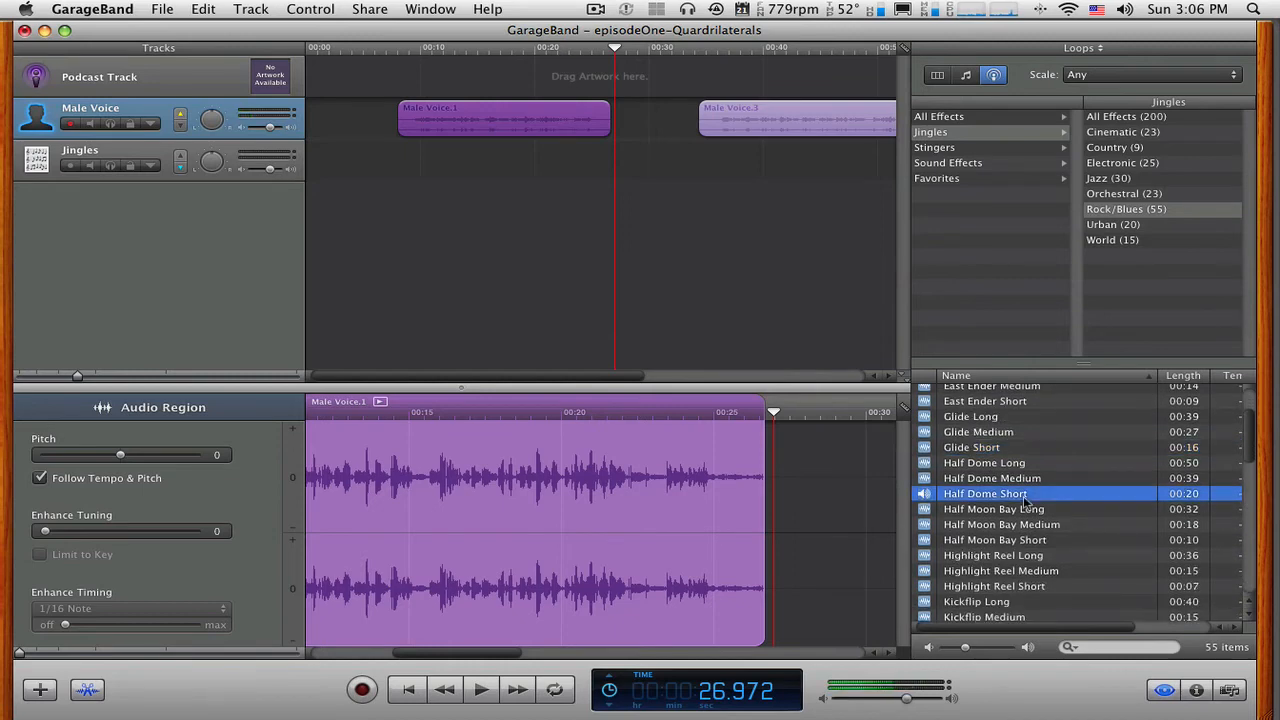
pyautogui.click(1025, 494)
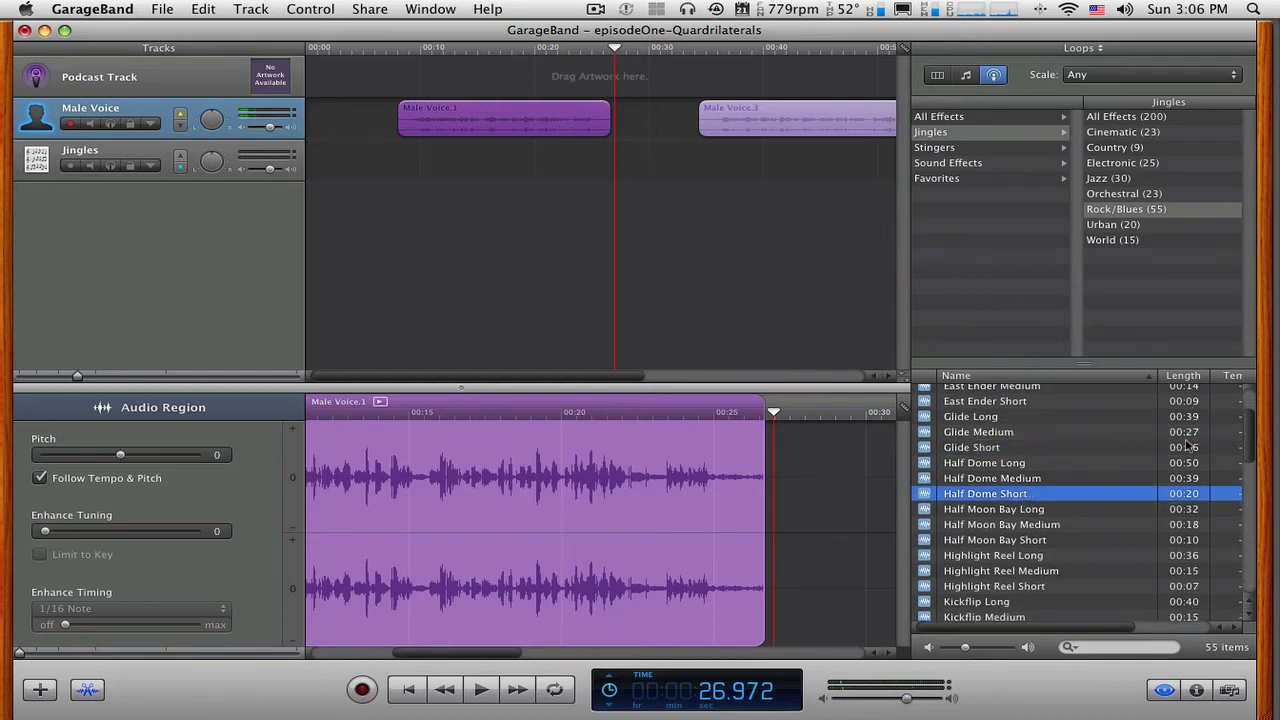
# Preview the Rock/Blues jingles Half Moon Bay Medium, Redondo Beach Long and Windy City Long.
pyautogui.click(1009, 527)
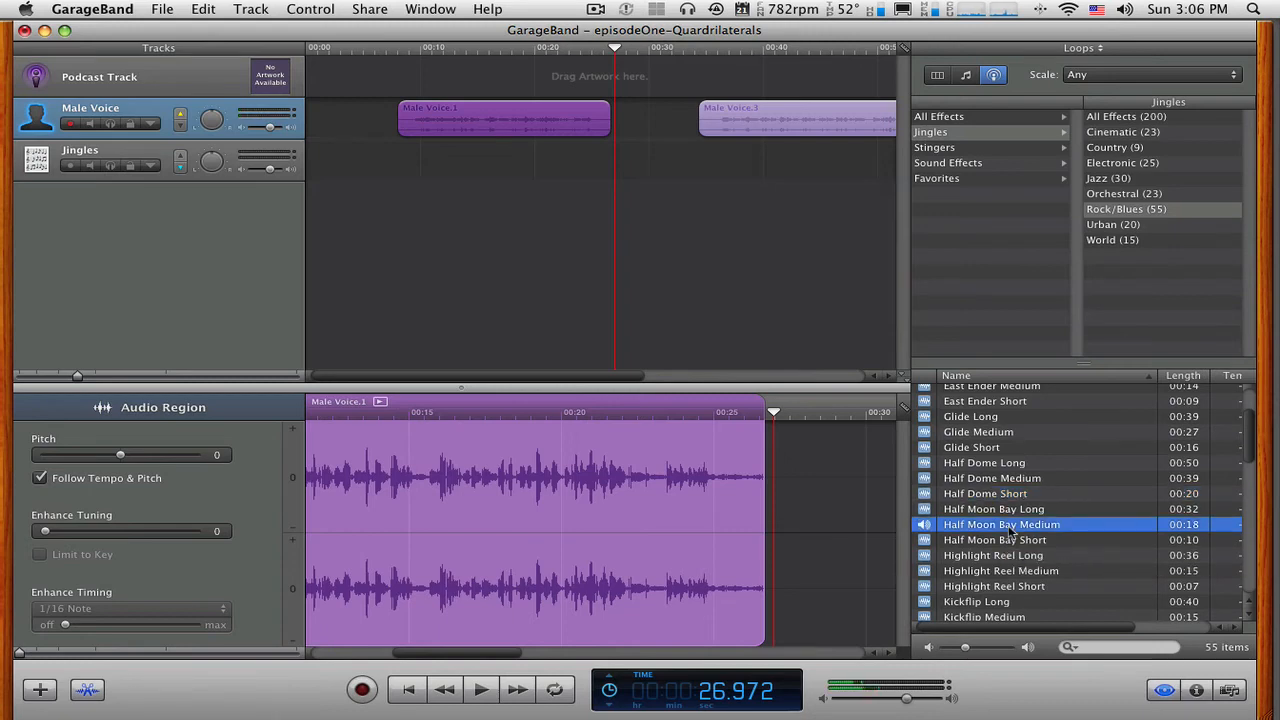
pyautogui.scroll(-5, 1010, 532)
pyautogui.click(1010, 536)
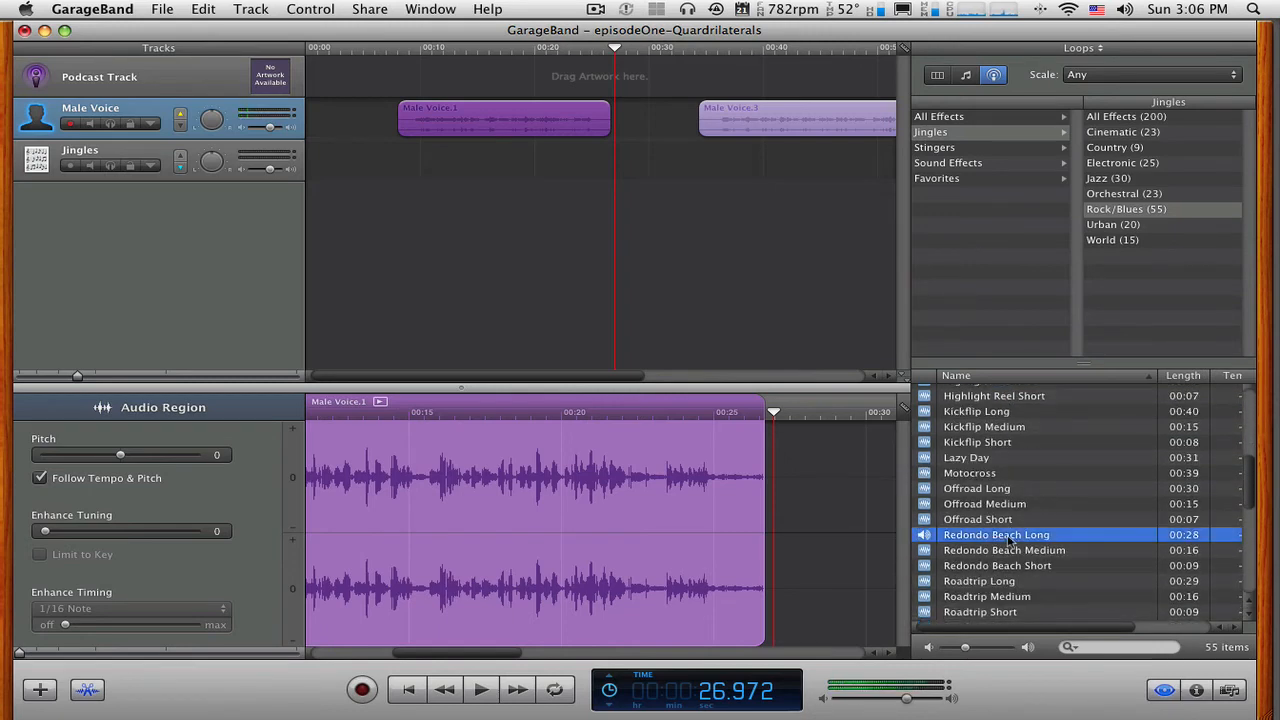
pyautogui.scroll(-10, 1010, 540)
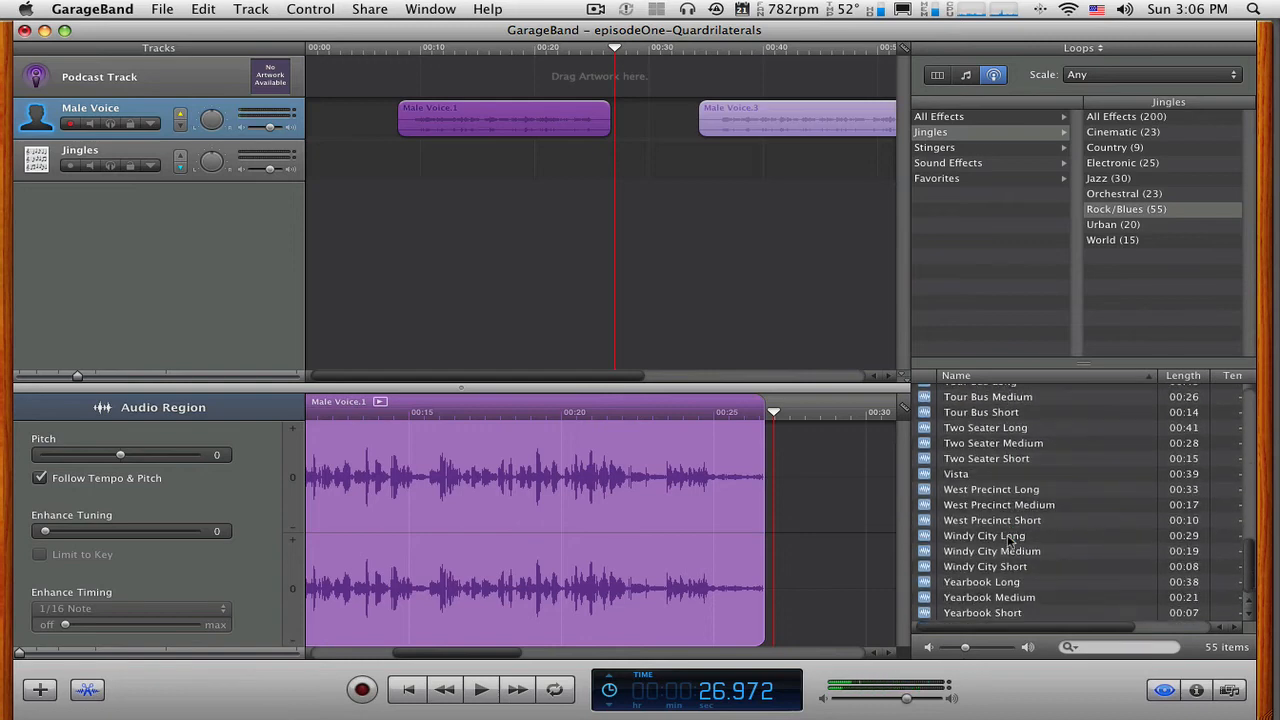
pyautogui.click(1010, 536)
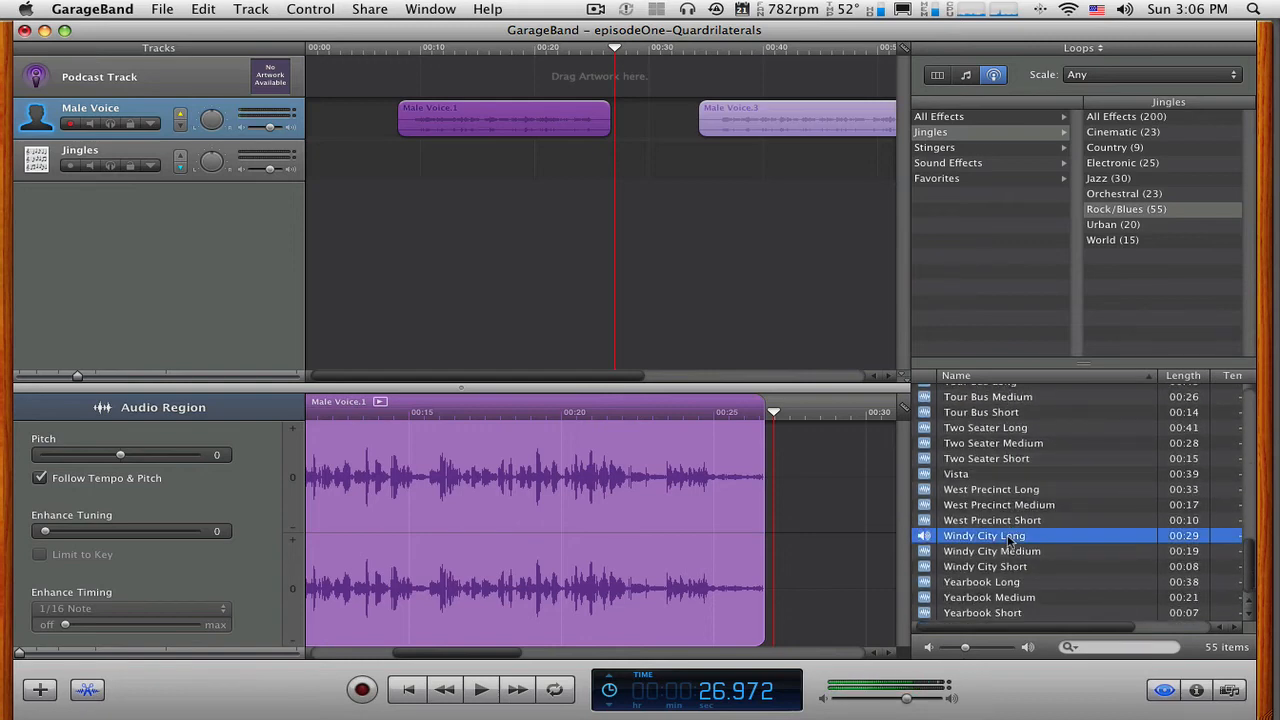
# List the Urban jingles and preview Headspin Medium and Collins Avenue Medium.
pyautogui.click(1119, 226)
pyautogui.click(950, 444)
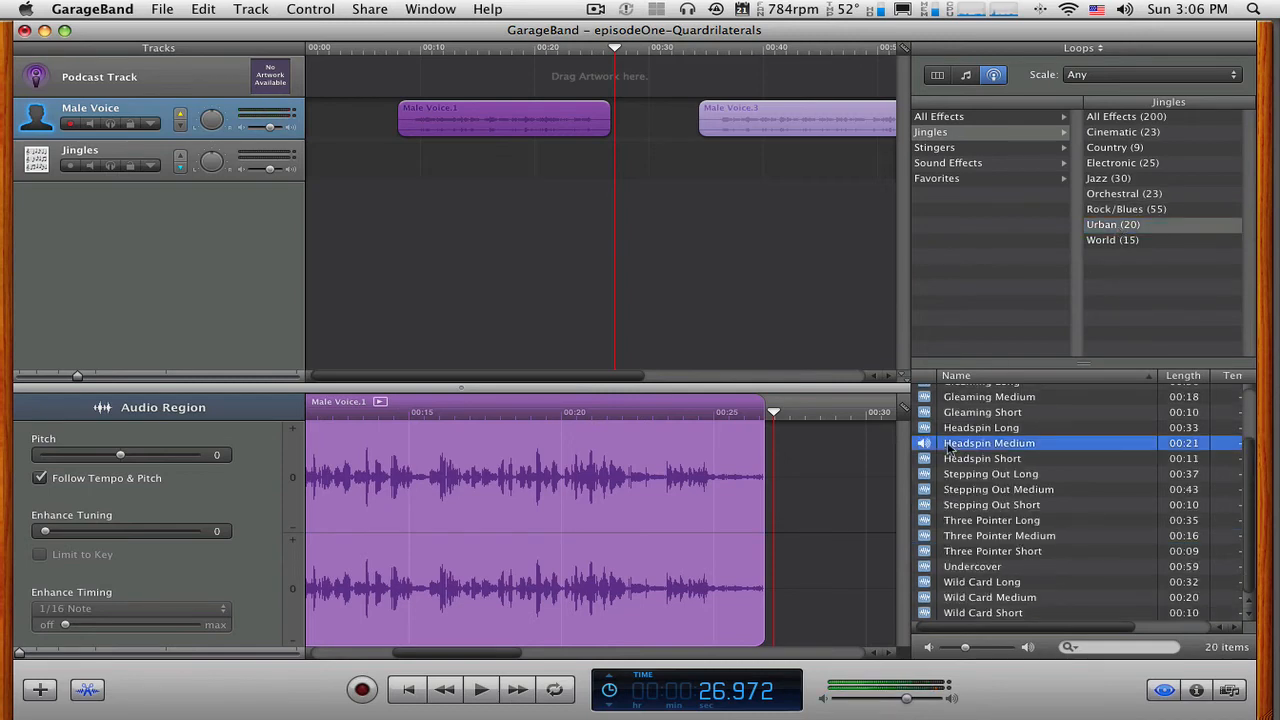
pyautogui.click(950, 447)
pyautogui.scroll(4, 1013, 533)
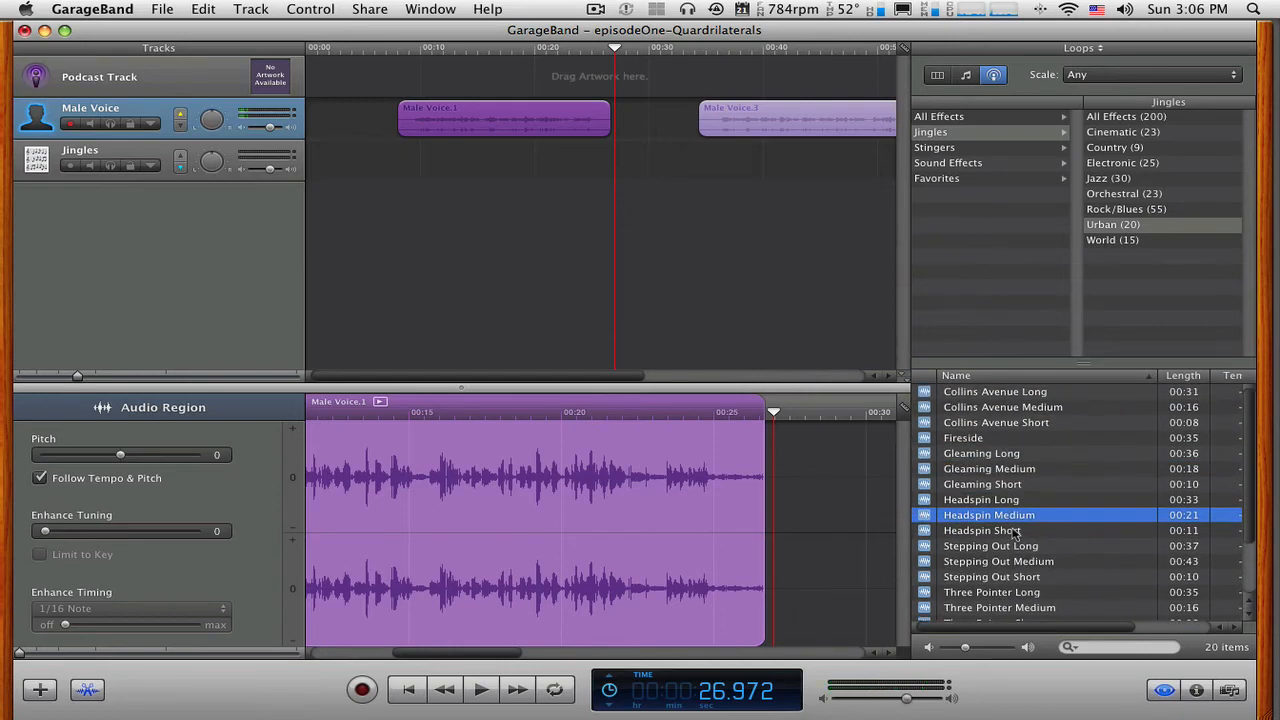
pyautogui.click(1015, 407)
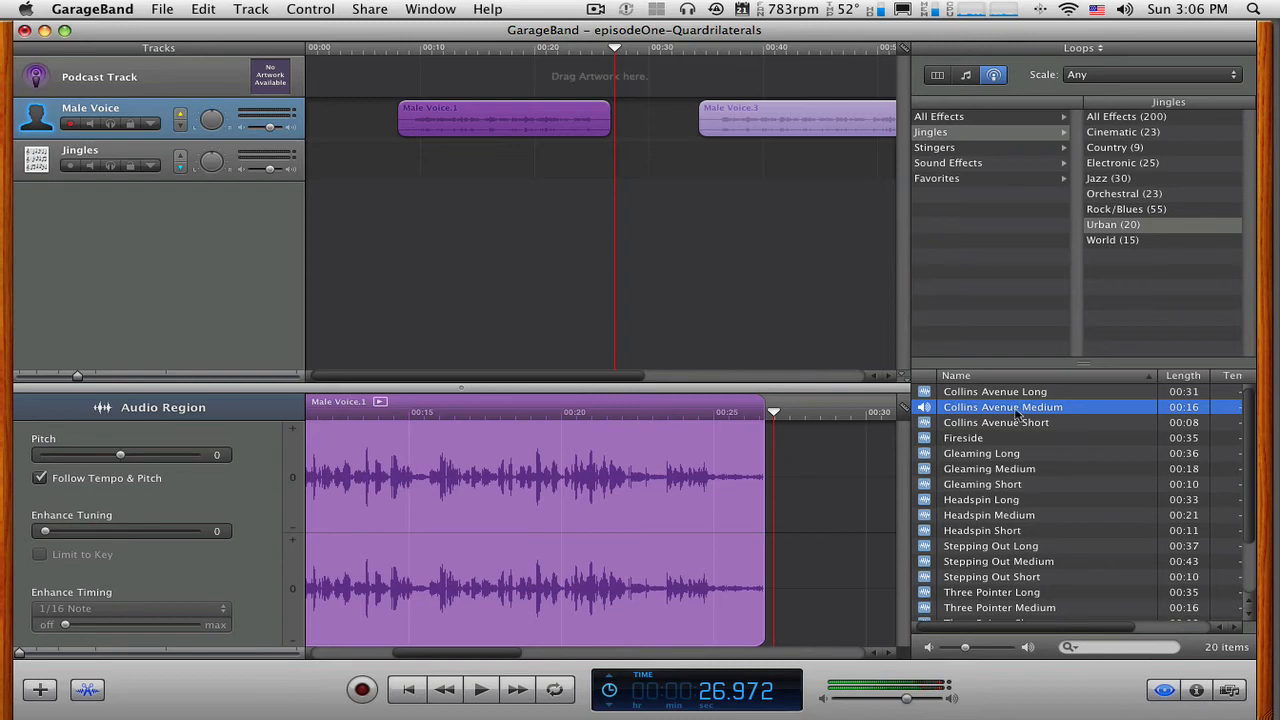
pyautogui.press('space')
pyautogui.scroll(-3, 1018, 488)
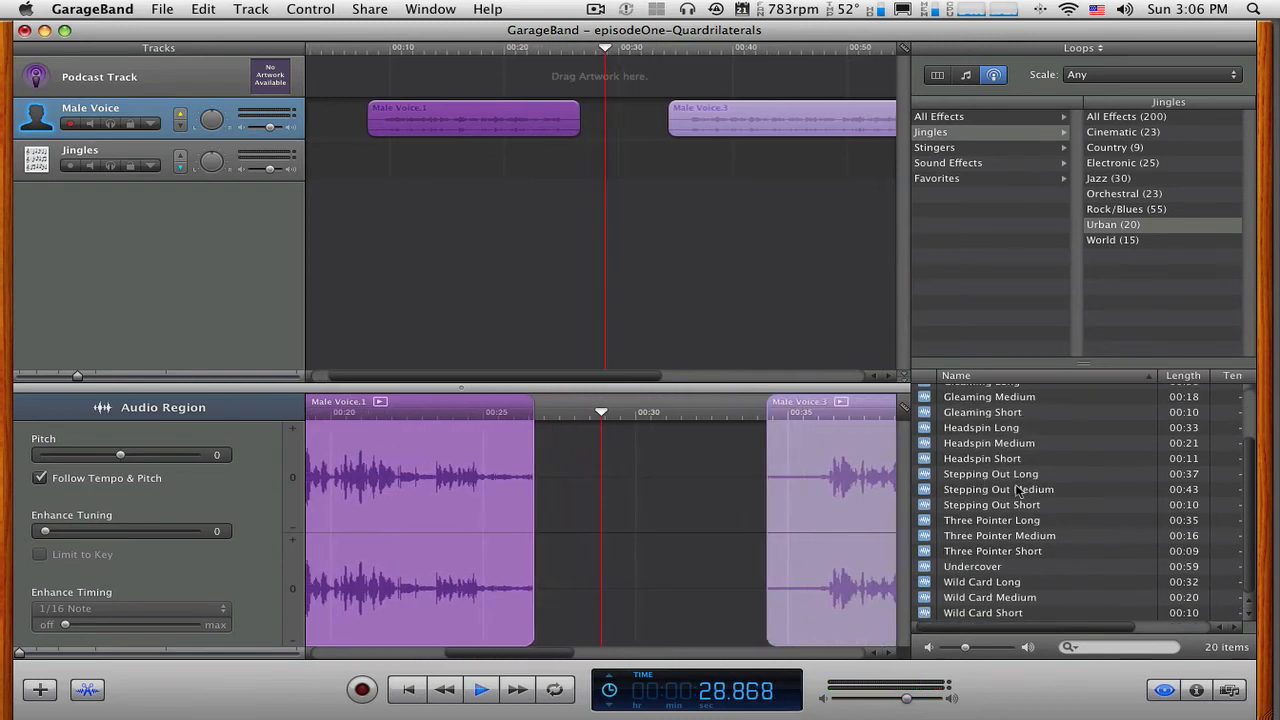
pyautogui.scroll(3, 1018, 488)
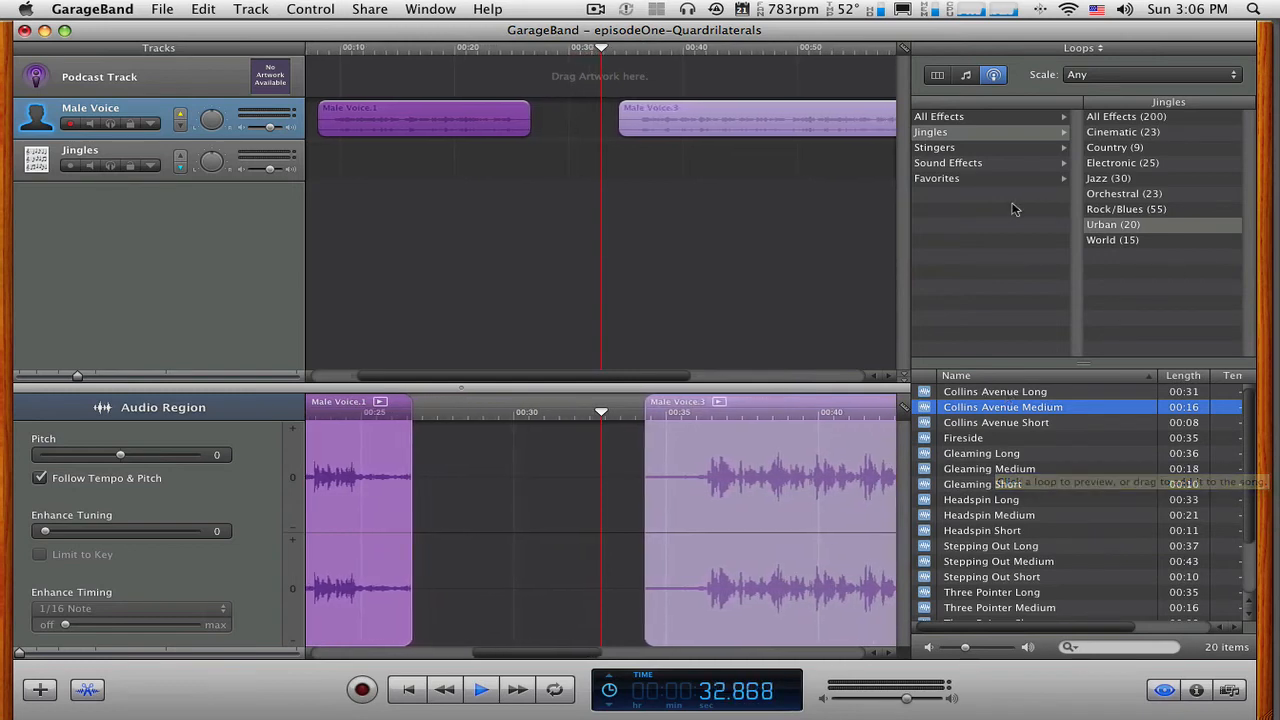
# List the Orchestral jingles and preview Dogma and Alliance.
pyautogui.click(1113, 193)
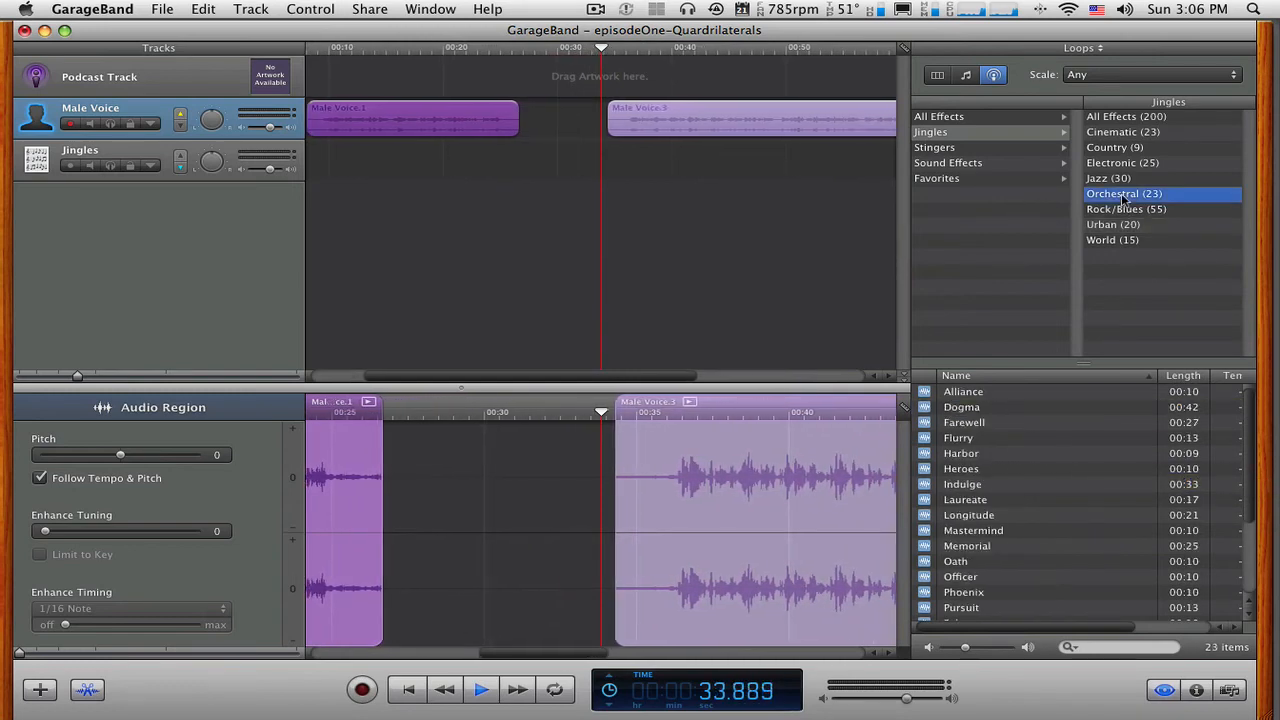
pyautogui.click(982, 405)
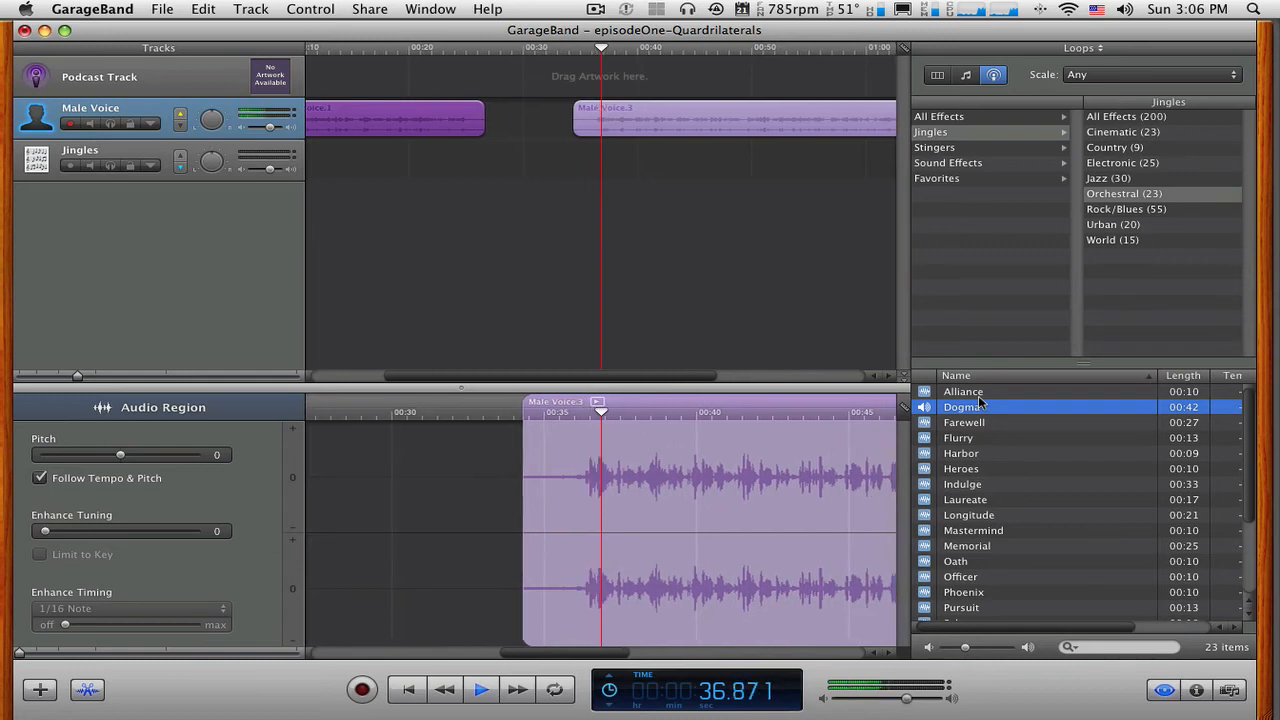
pyautogui.click(972, 394)
pyautogui.press('space')
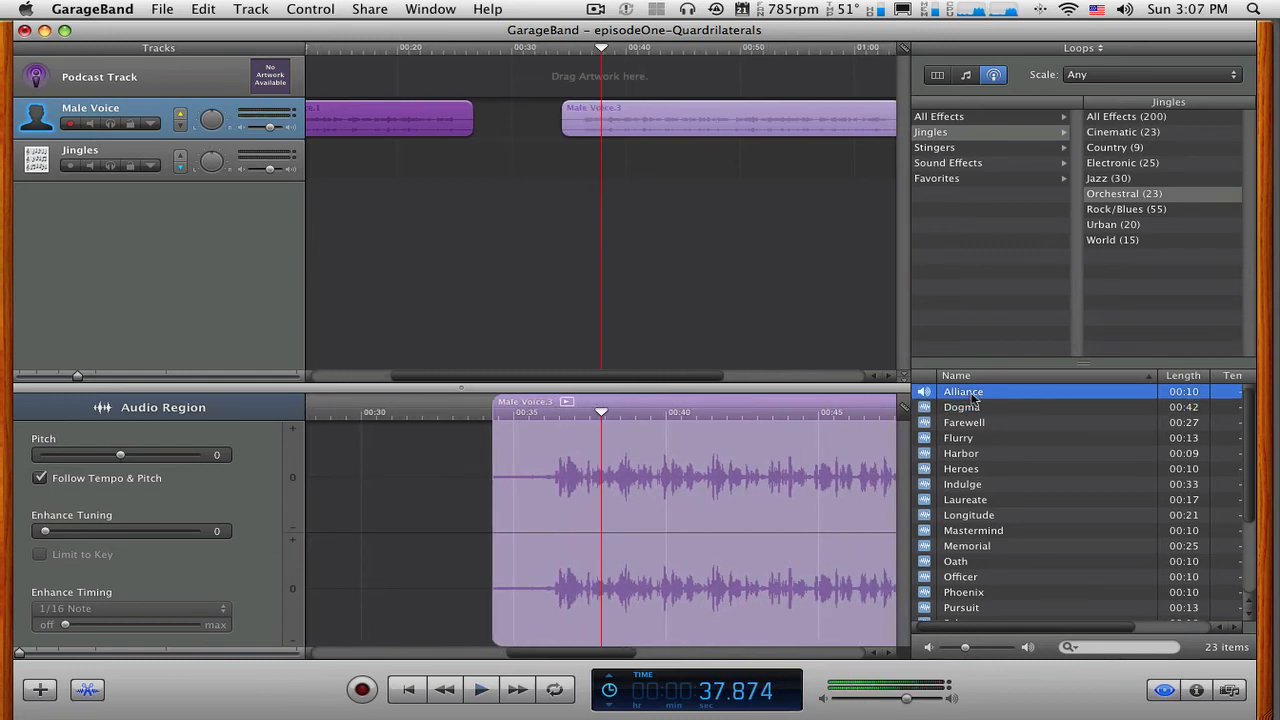
pyautogui.press('space')
pyautogui.press('space')
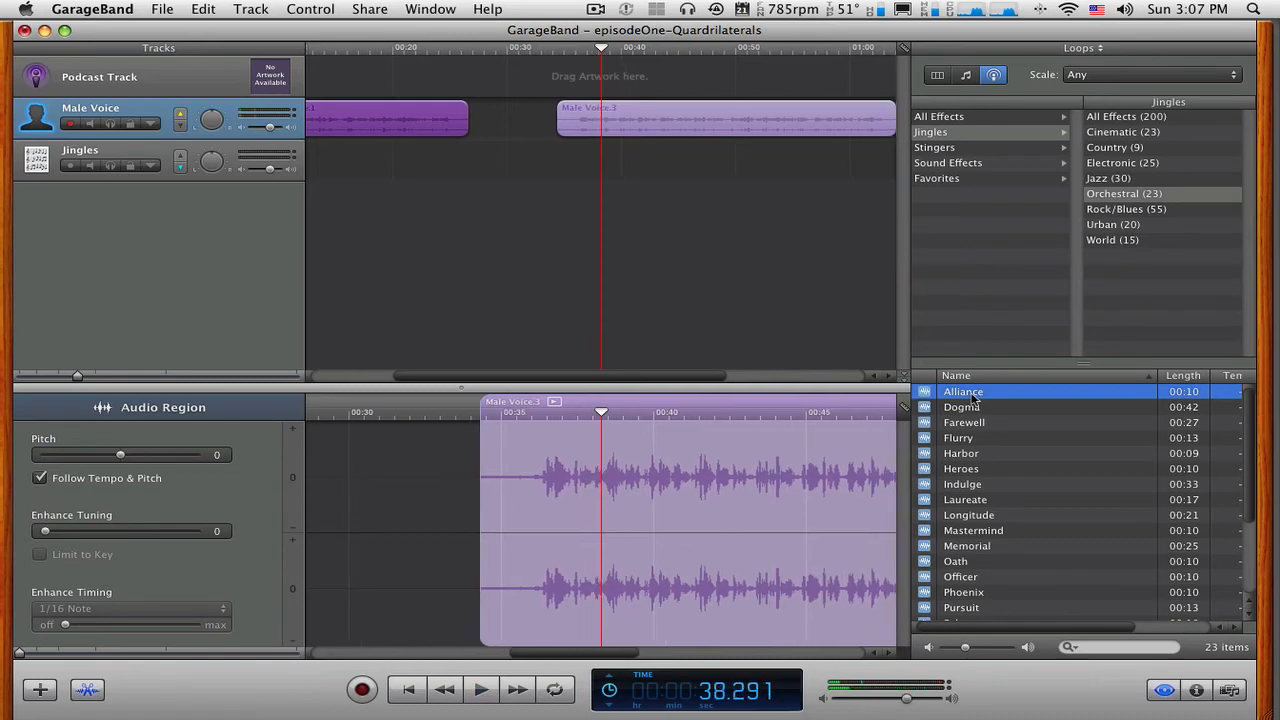
pyautogui.click(972, 397)
# Close the Loop Browser and open the Media Browser on the loops playlist.
pyautogui.click(968, 76)
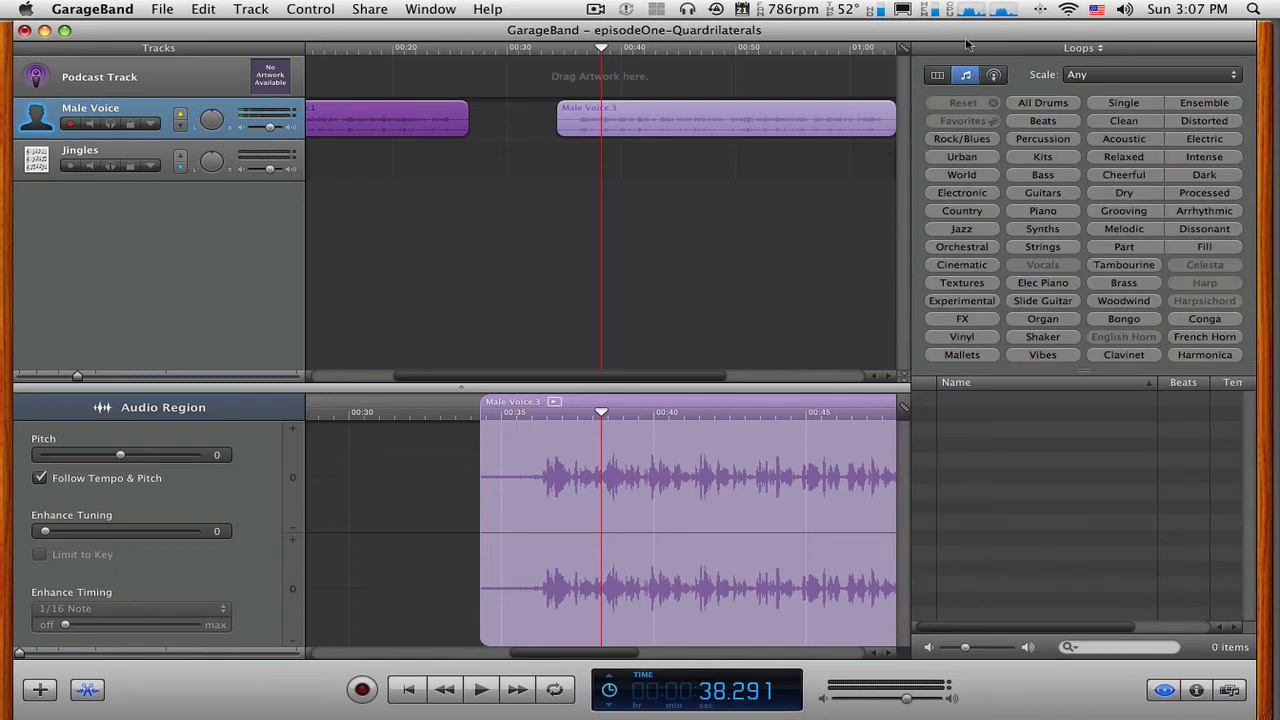
pyautogui.click(1164, 690)
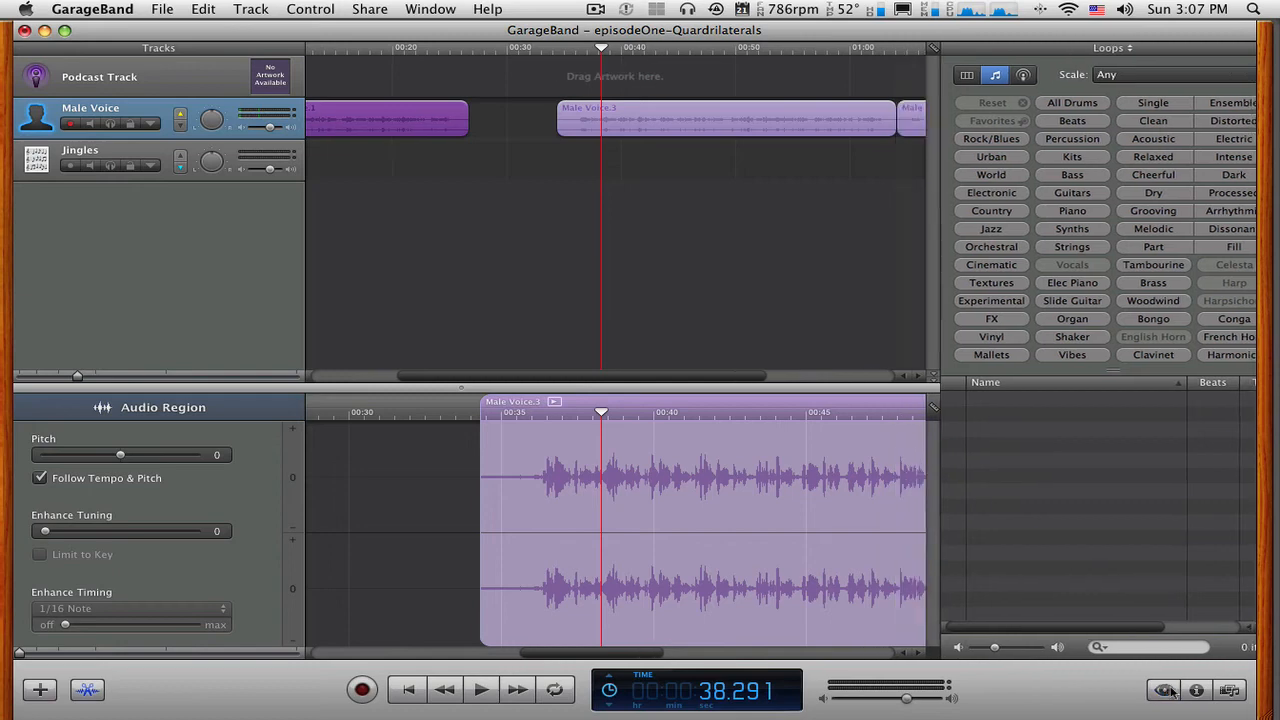
pyautogui.click(1230, 690)
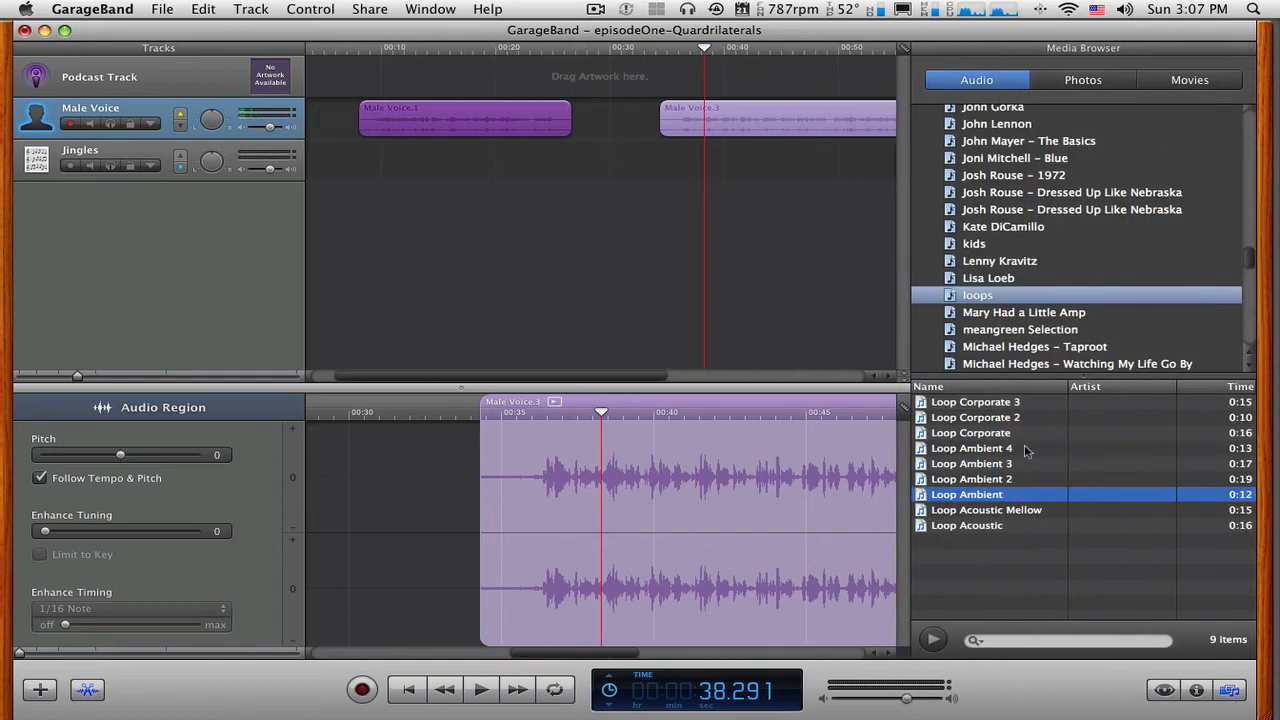
# Preview Loop Ambient and Loop Acoustic Mellow from the loops playlist.
pyautogui.click(932, 640)
pyautogui.click(932, 641)
pyautogui.click(955, 512)
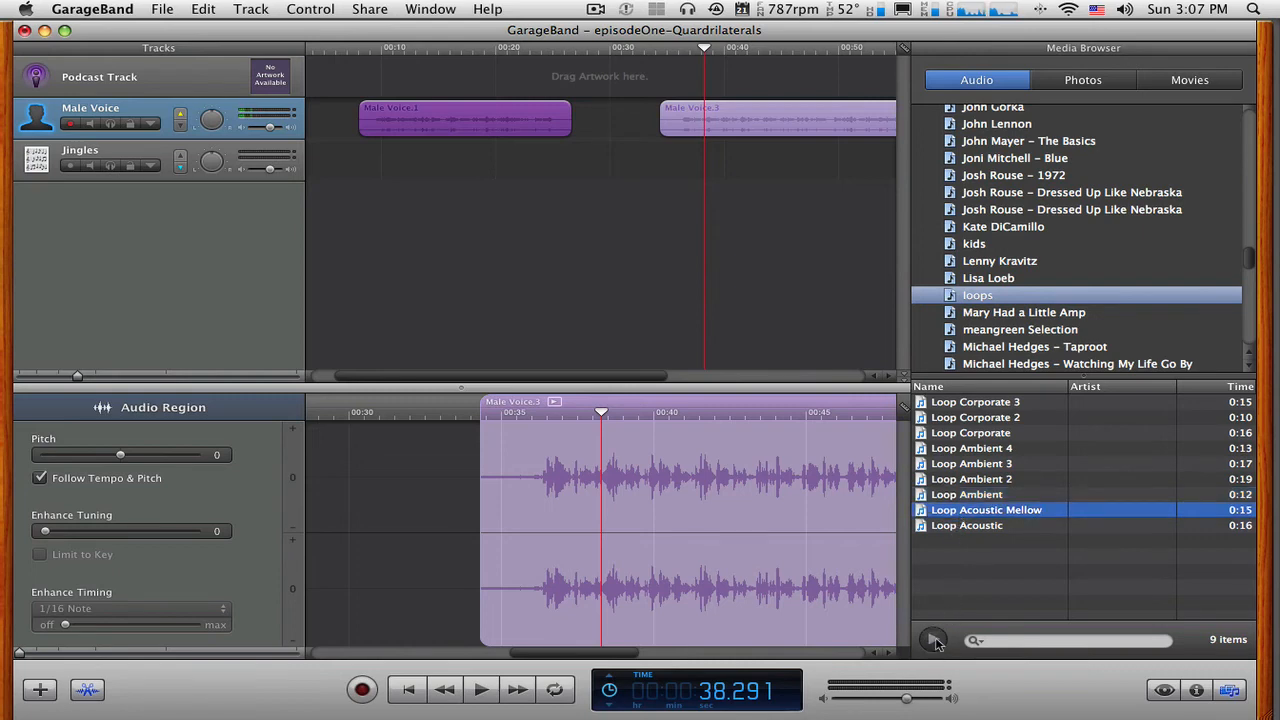
pyautogui.click(934, 641)
pyautogui.click(934, 640)
# Try placing Loop Acoustic Mellow on a new track of its own below the Jingles track, and undo it.
pyautogui.moveTo(922, 512); pyautogui.dragTo(509, 281)
pyautogui.moveTo(365, 262); pyautogui.dragTo(341, 272)
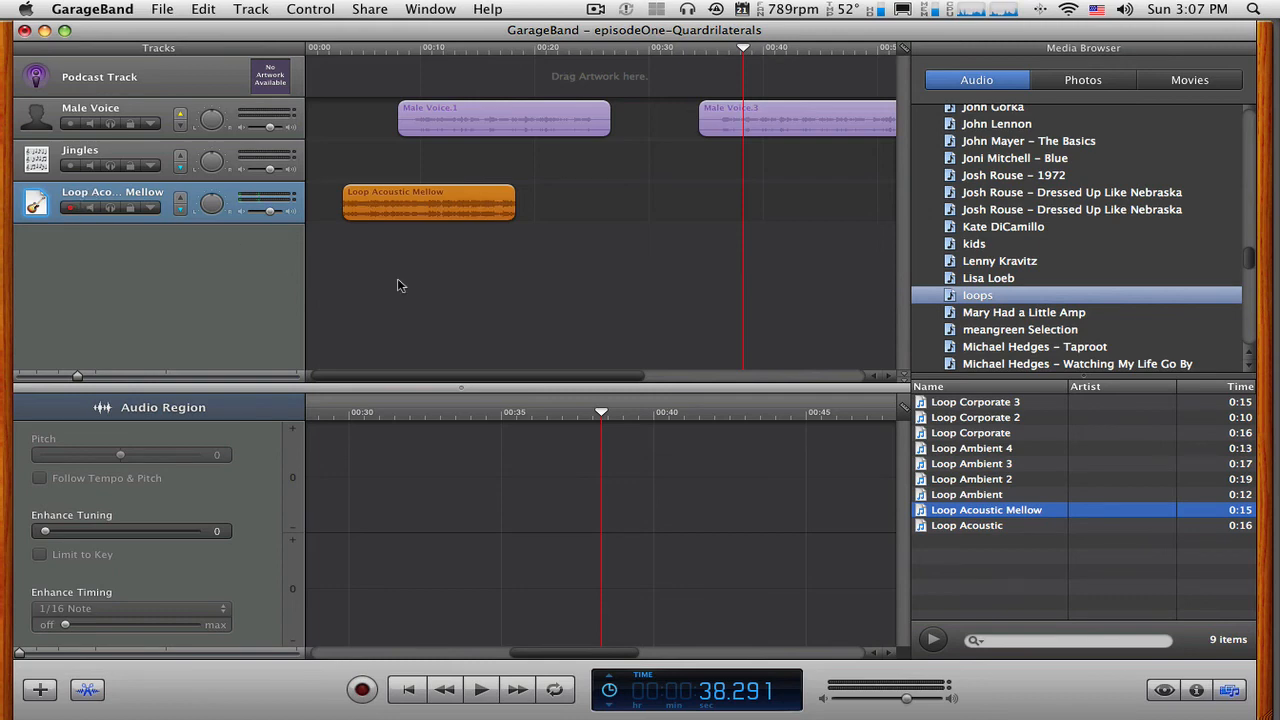
pyautogui.press('super+z')
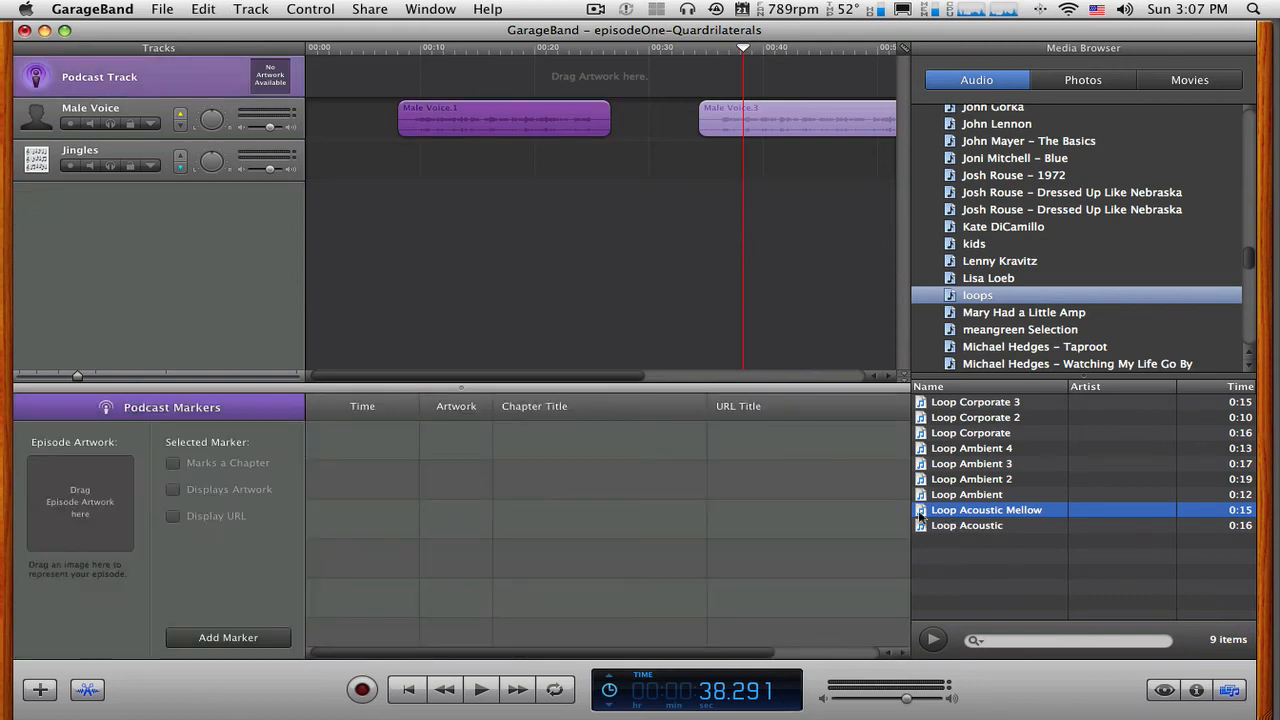
# Add Loop Acoustic Mellow to the Jingles track at the very start of the timeline and play its opening.
pyautogui.moveTo(920, 515); pyautogui.dragTo(325, 157)
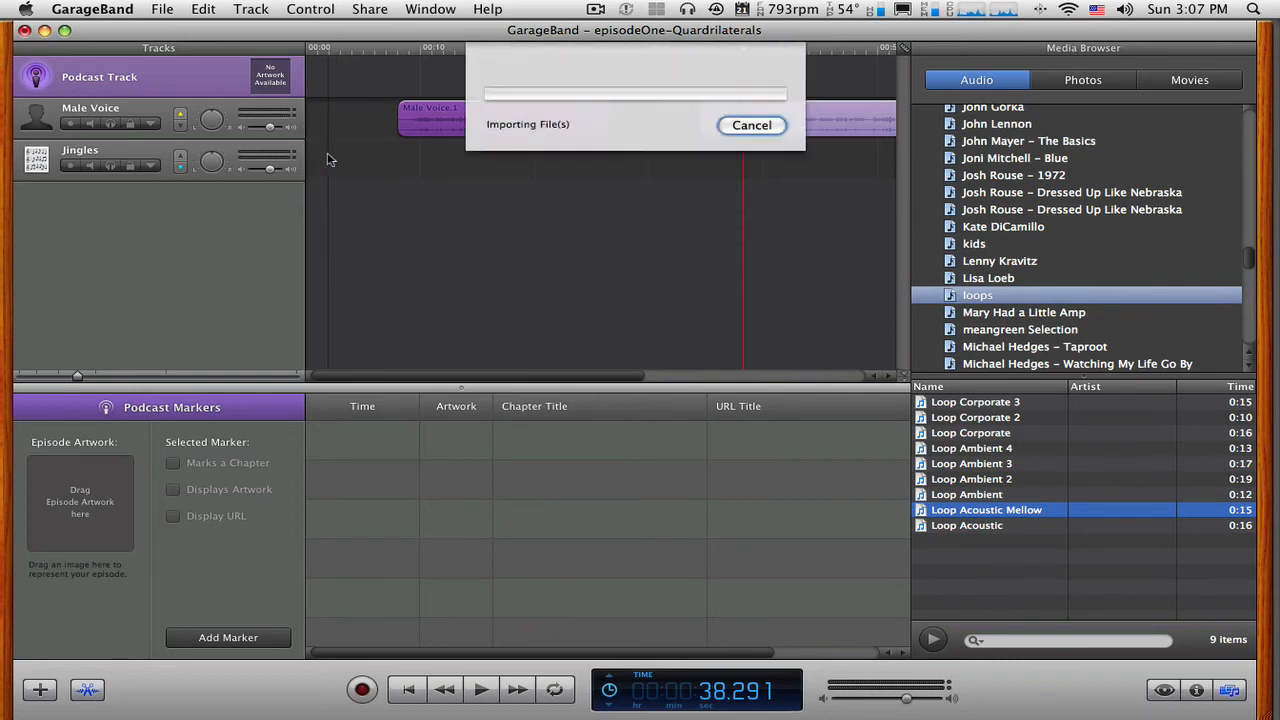
pyautogui.moveTo(444, 166); pyautogui.dragTo(393, 170)
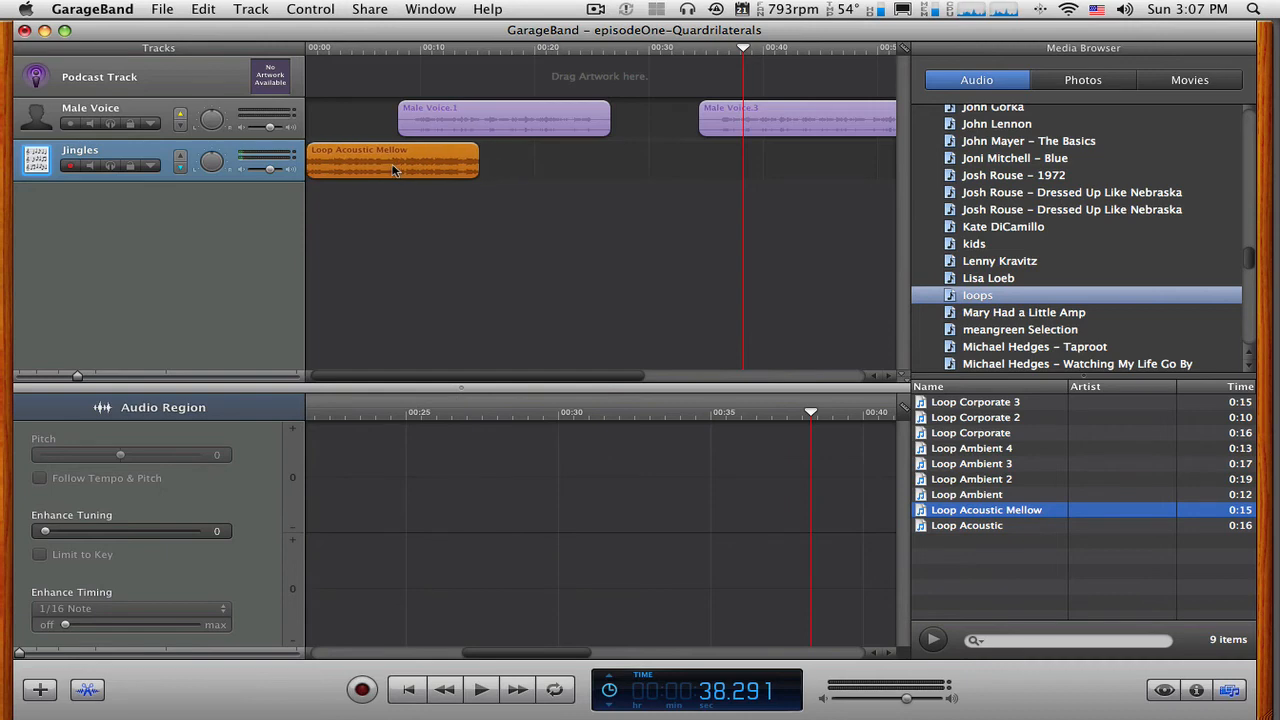
pyautogui.click(314, 50)
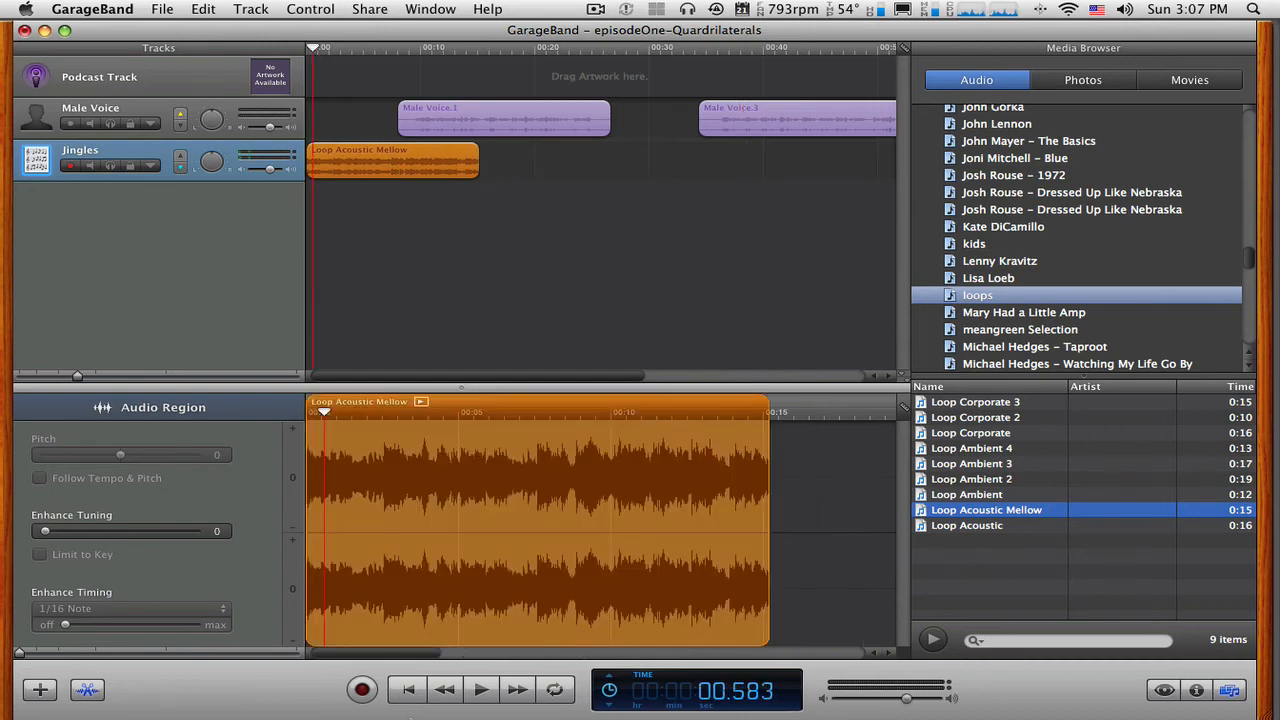
pyautogui.click(412, 692)
pyautogui.press('space')
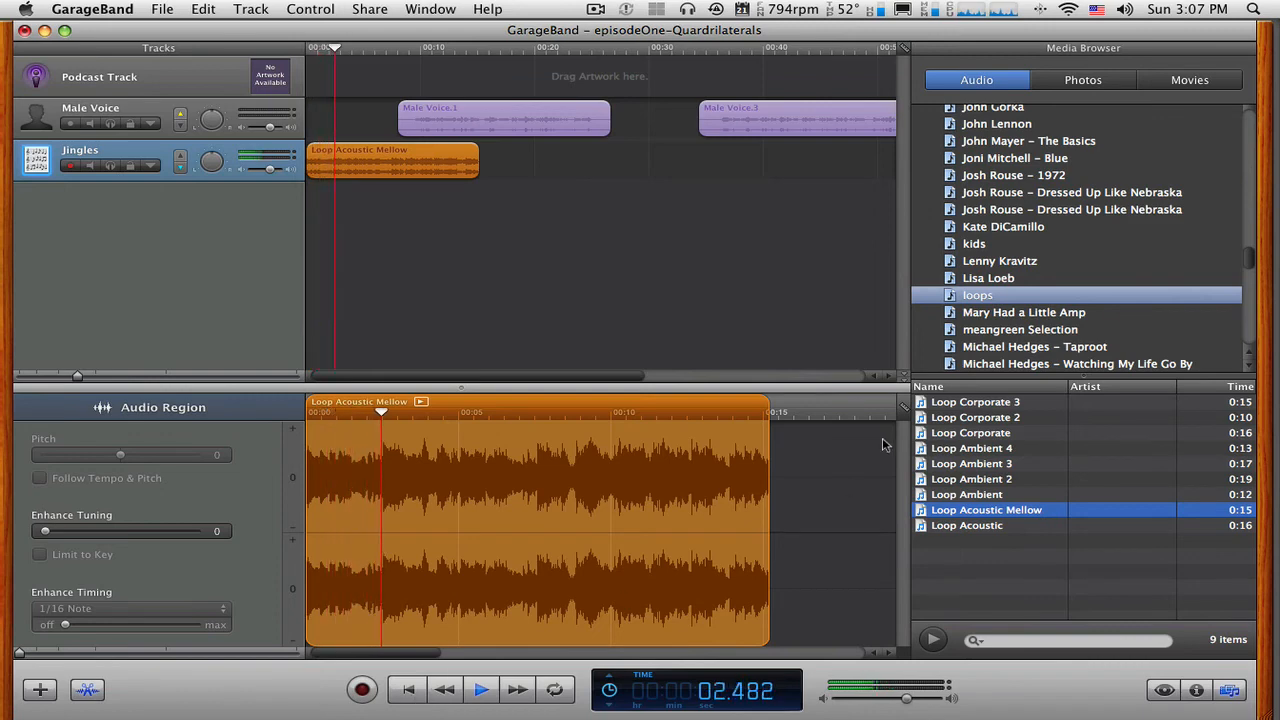
pyautogui.press('space')
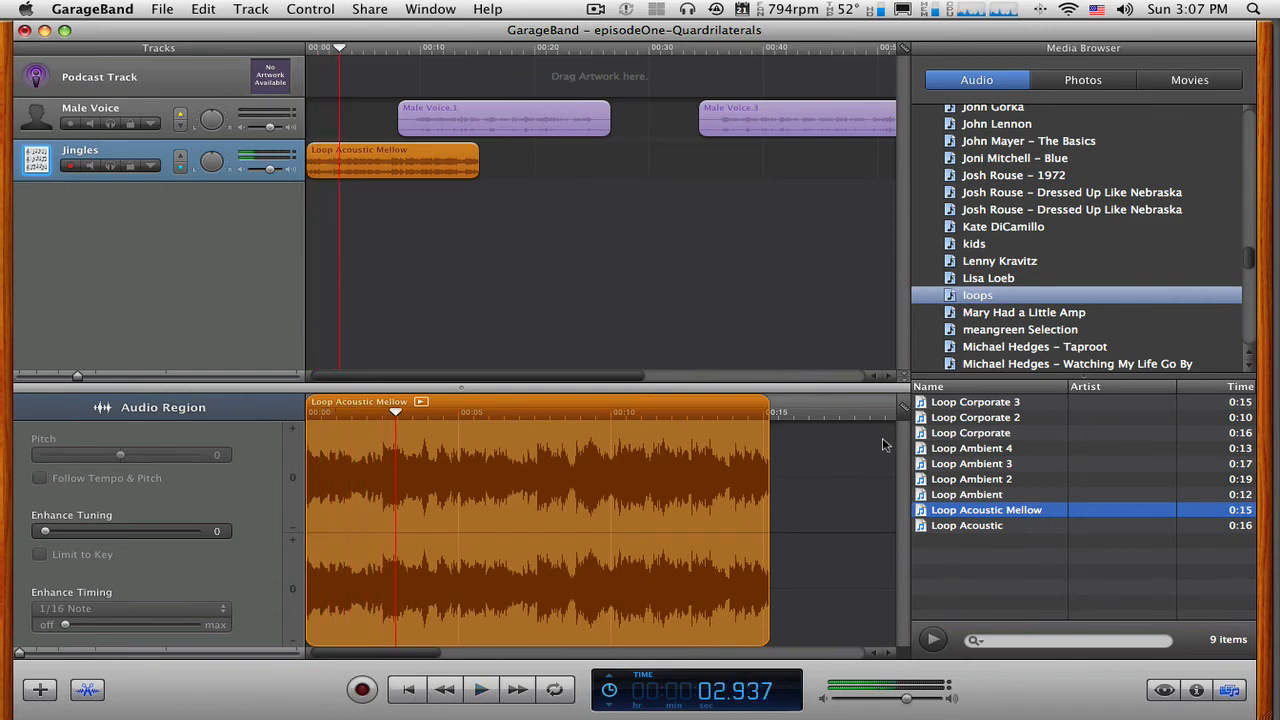
# Play the overlap of Loop Acoustic Mellow and Male Voice.1 from about 9 seconds and again from about 7.7 seconds.
pyautogui.click(412, 48)
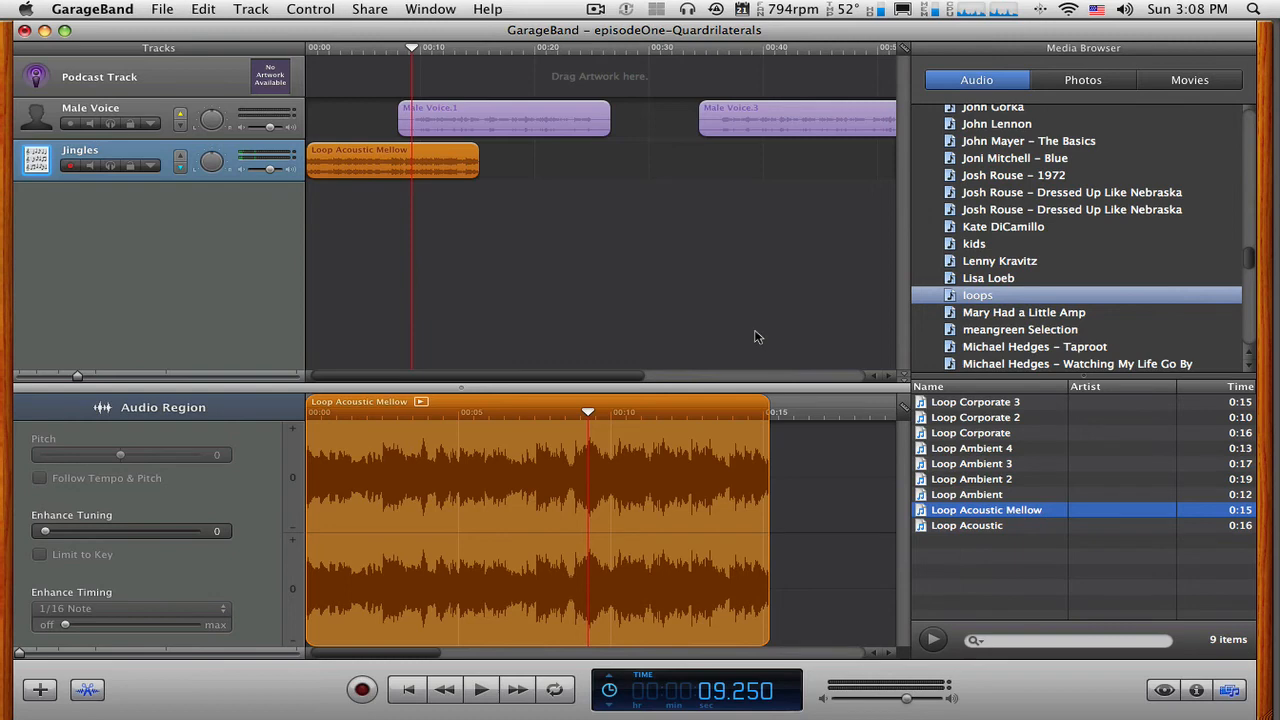
pyautogui.press('space')
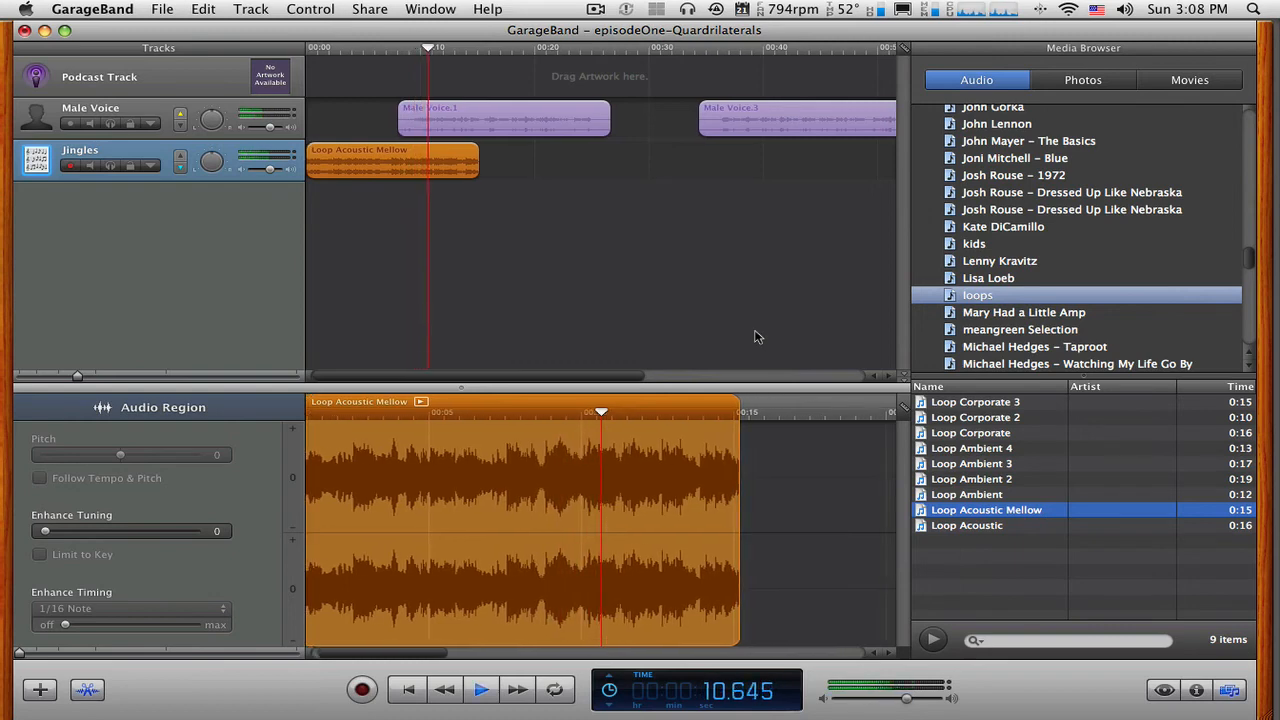
pyautogui.press('space')
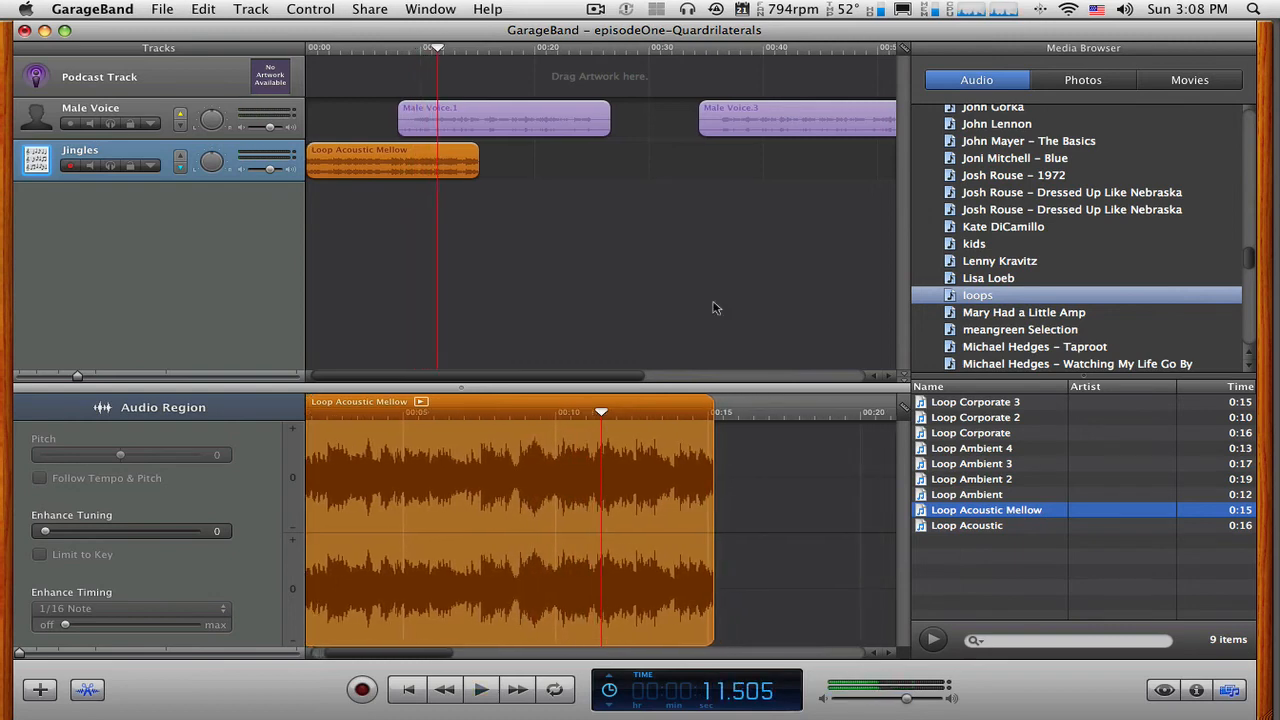
pyautogui.click(395, 48)
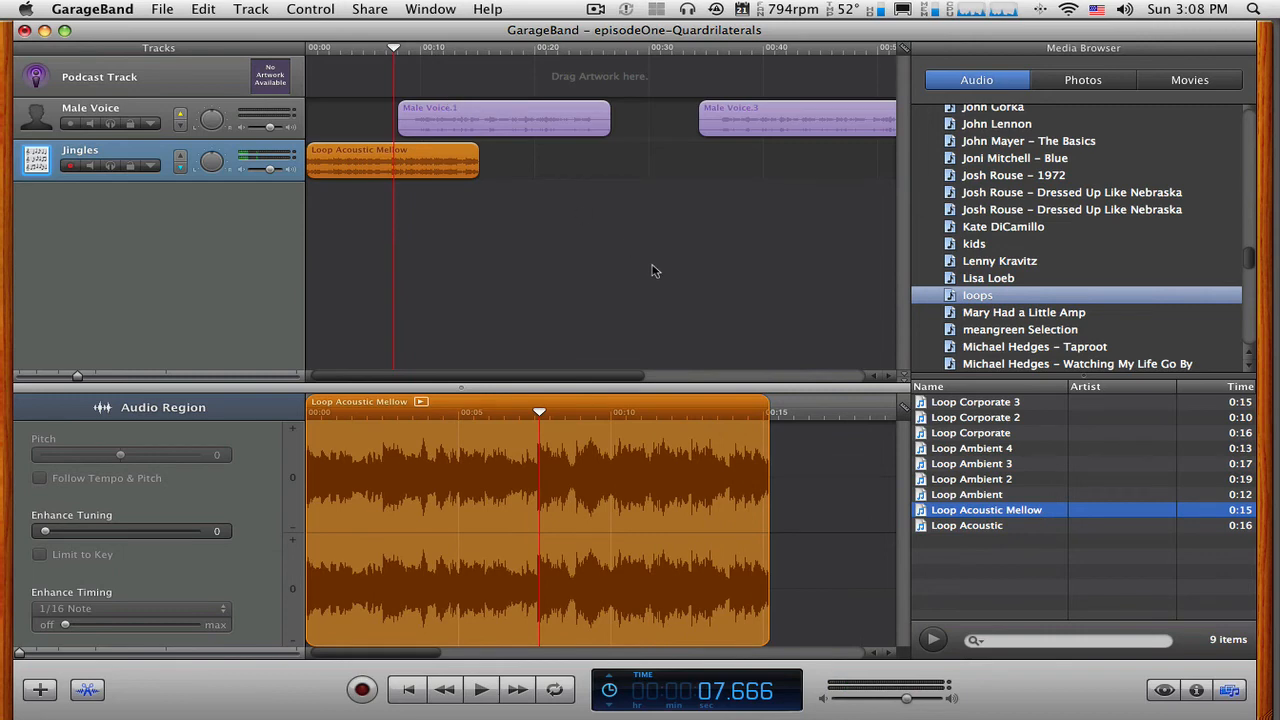
pyautogui.press('space')
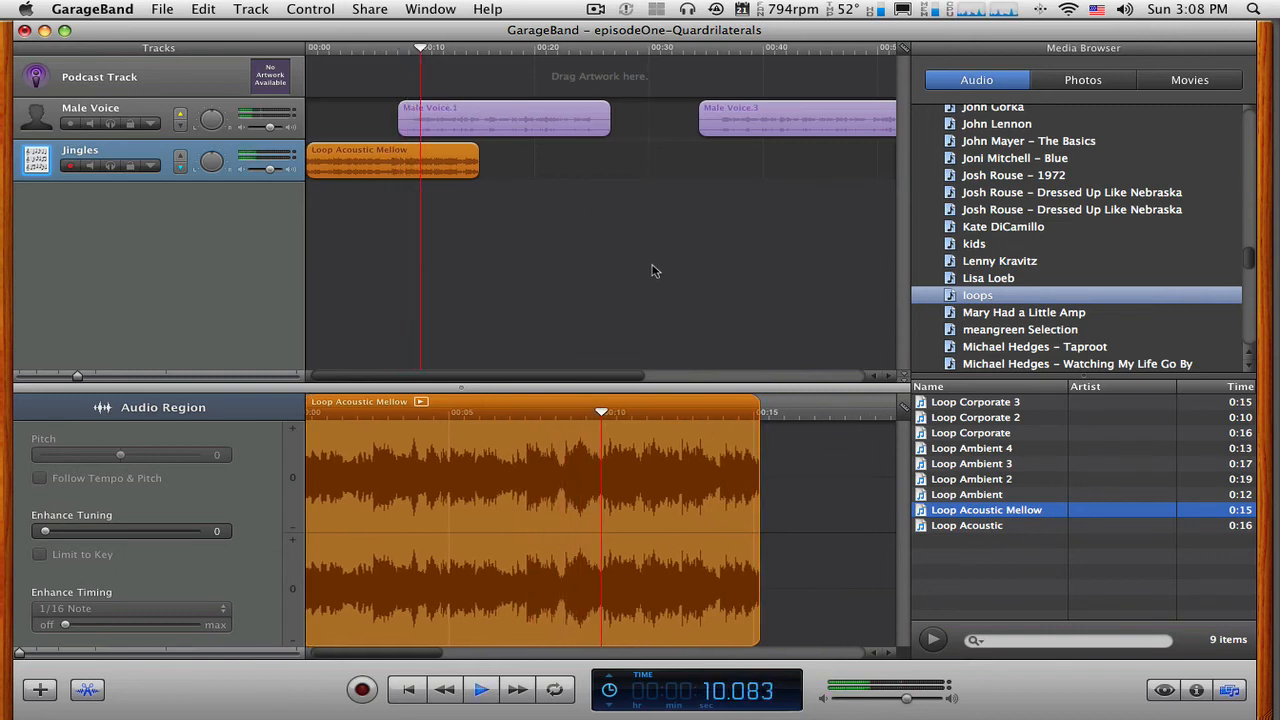
pyautogui.press('space')
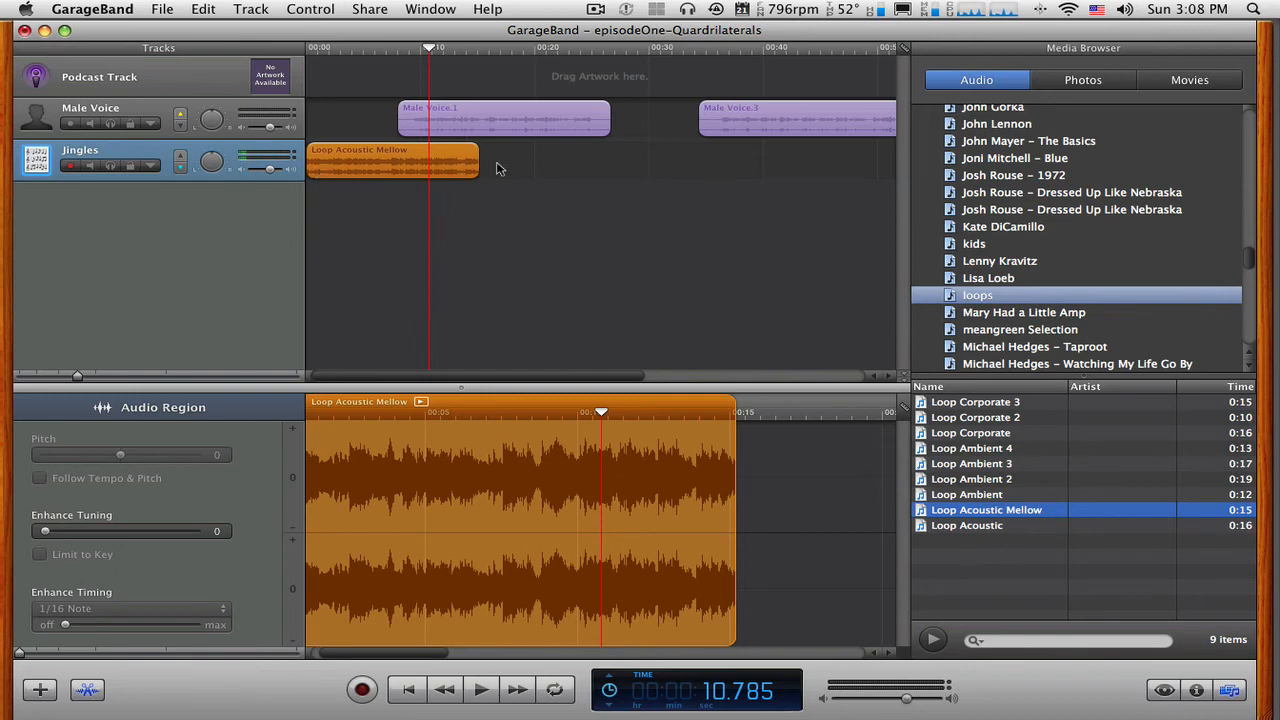
# Examine the Male Voice track's ducking control and the overlapping Male Voice.1 and Loop Acoustic Mellow regions.
pyautogui.click(181, 118)
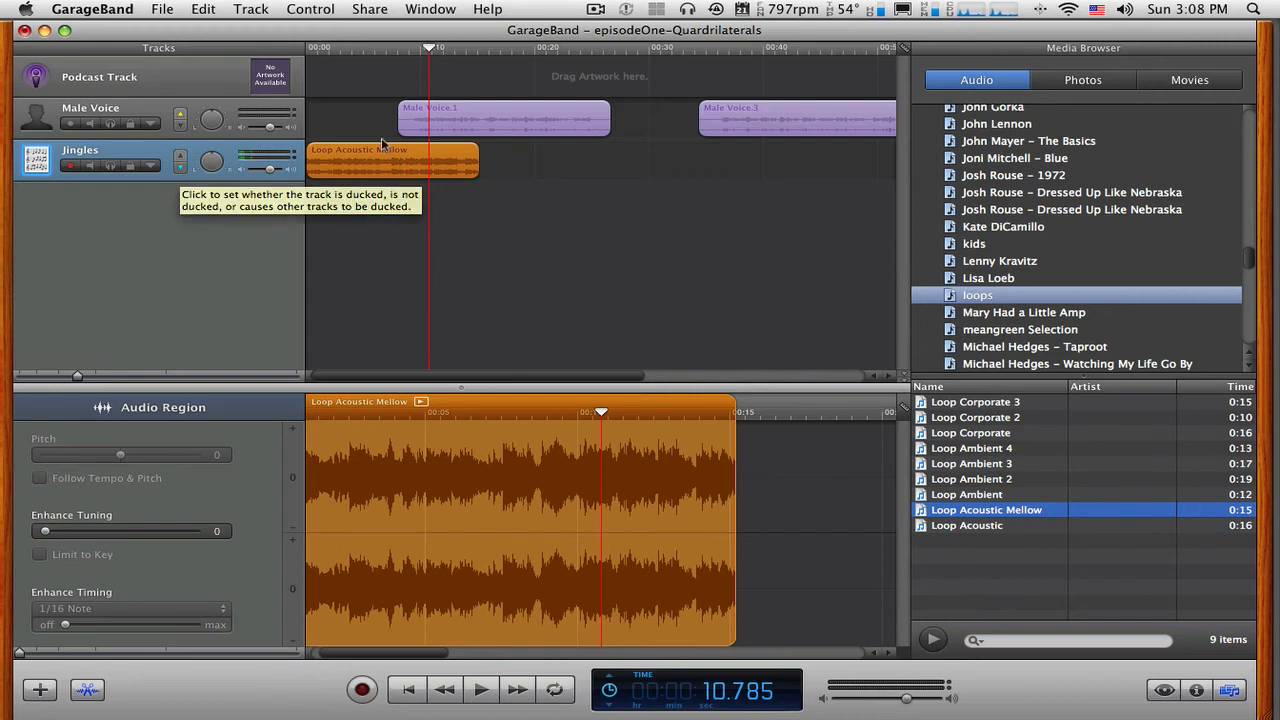
pyautogui.click(425, 119)
pyautogui.click(424, 163)
pyautogui.click(434, 129)
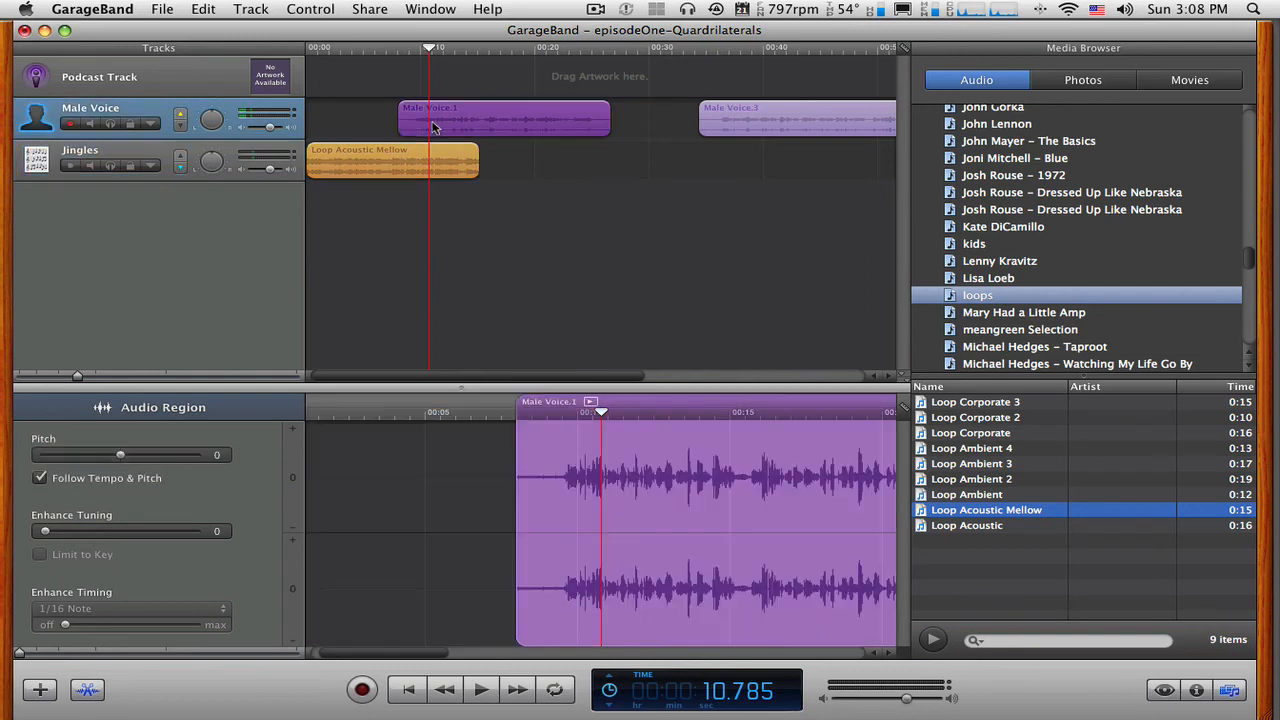
pyautogui.click(434, 163)
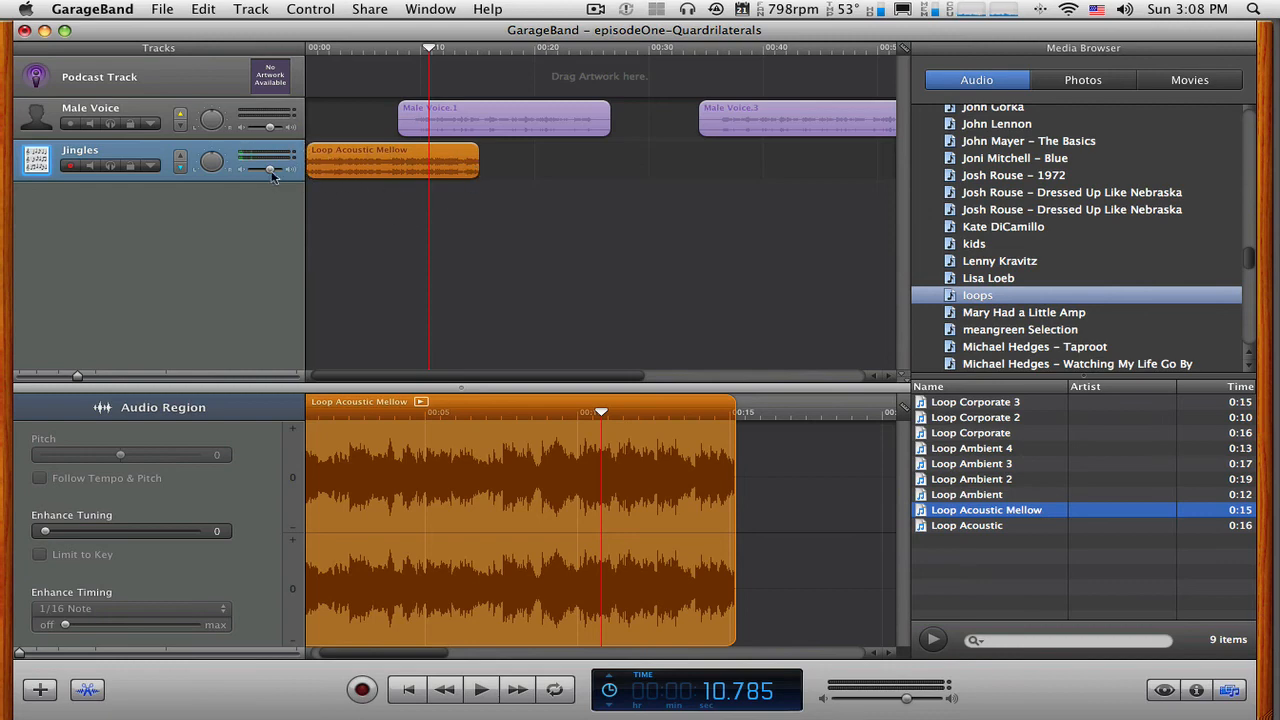
# Lower the Jingles track's volume and play the overlap with the voice from about 7.9 seconds.
pyautogui.moveTo(272, 172); pyautogui.dragTo(254, 172)
pyautogui.click(397, 50)
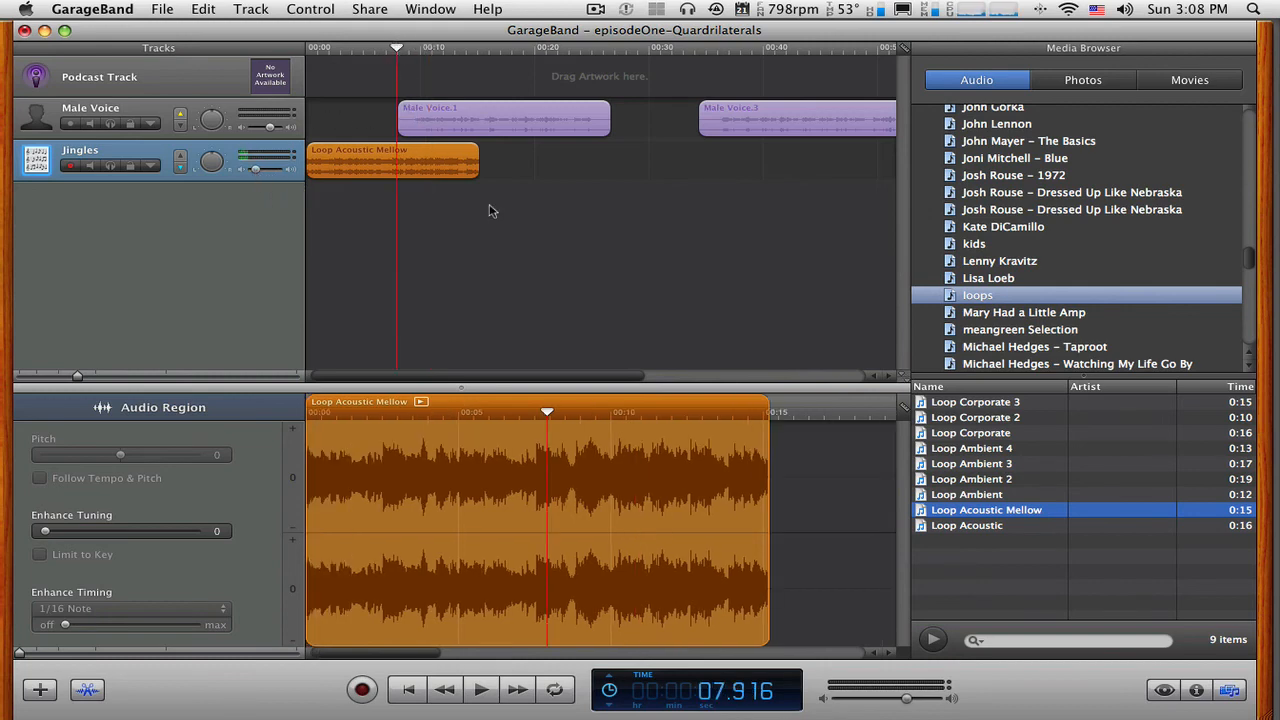
pyautogui.press('space')
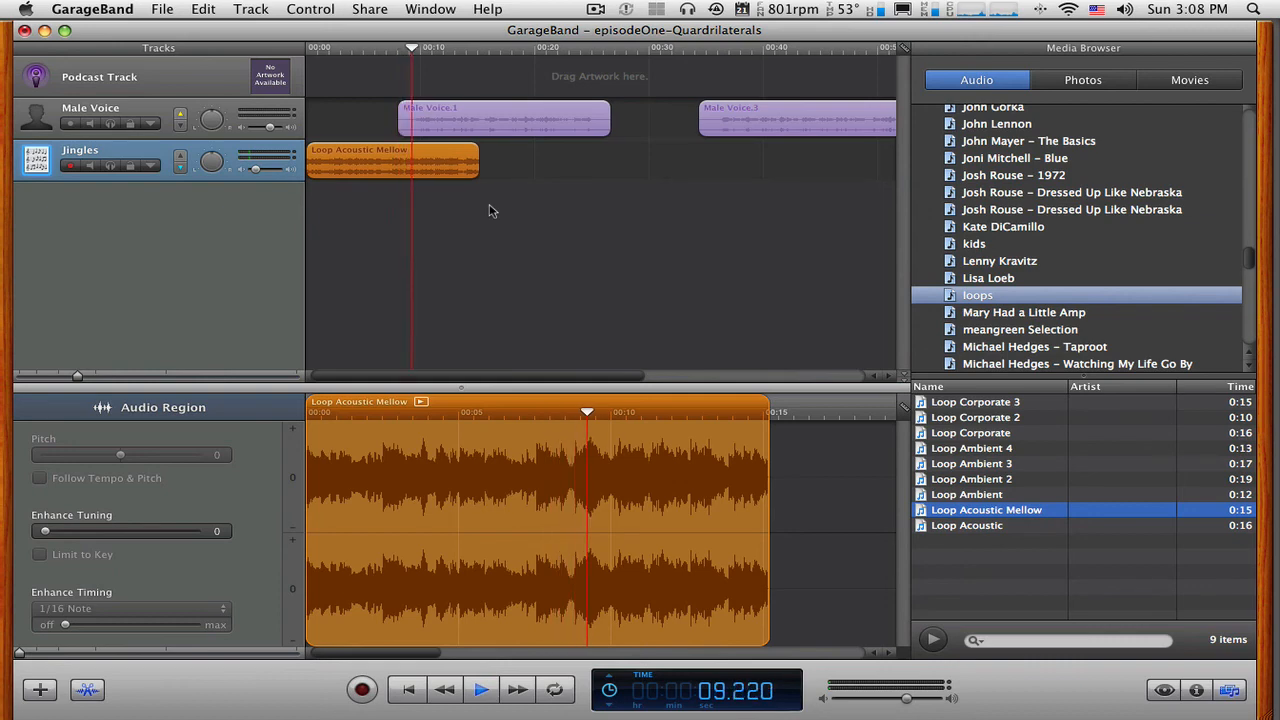
pyautogui.press('space')
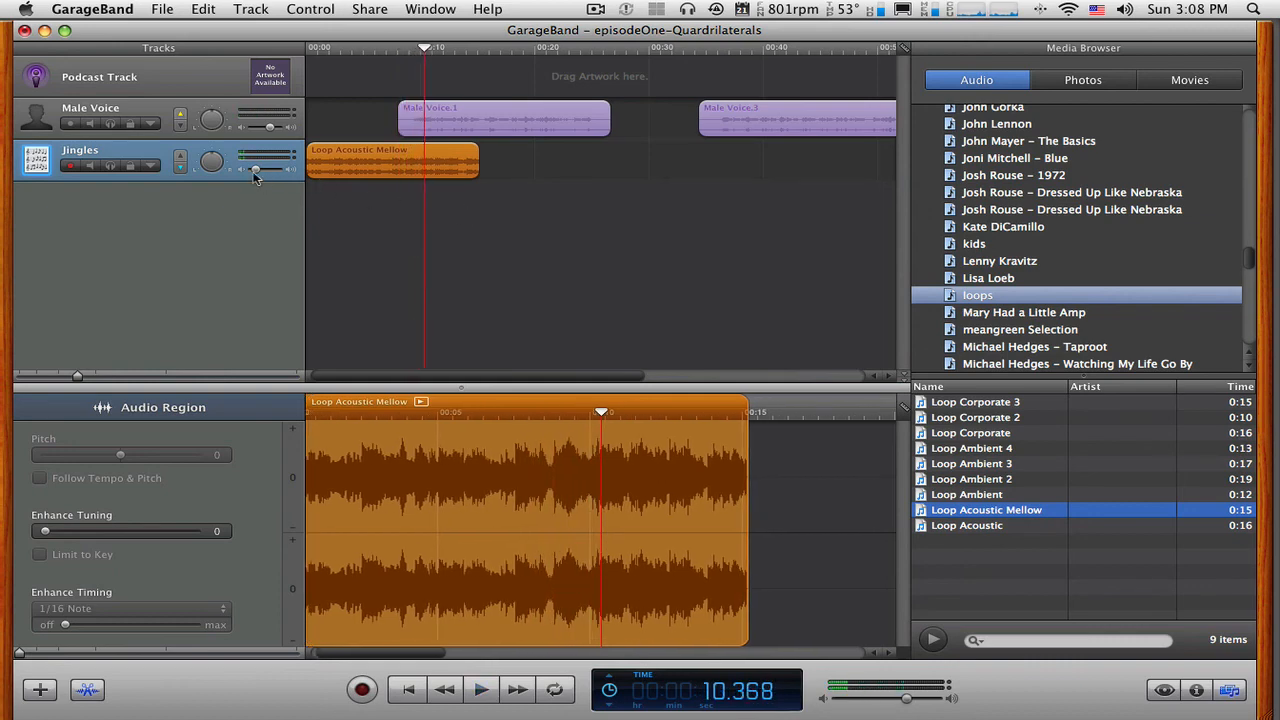
# Raise the Jingles track's volume slightly and play from just before Male Voice.1 until past the jingle's end.
pyautogui.moveTo(256, 170); pyautogui.dragTo(266, 169)
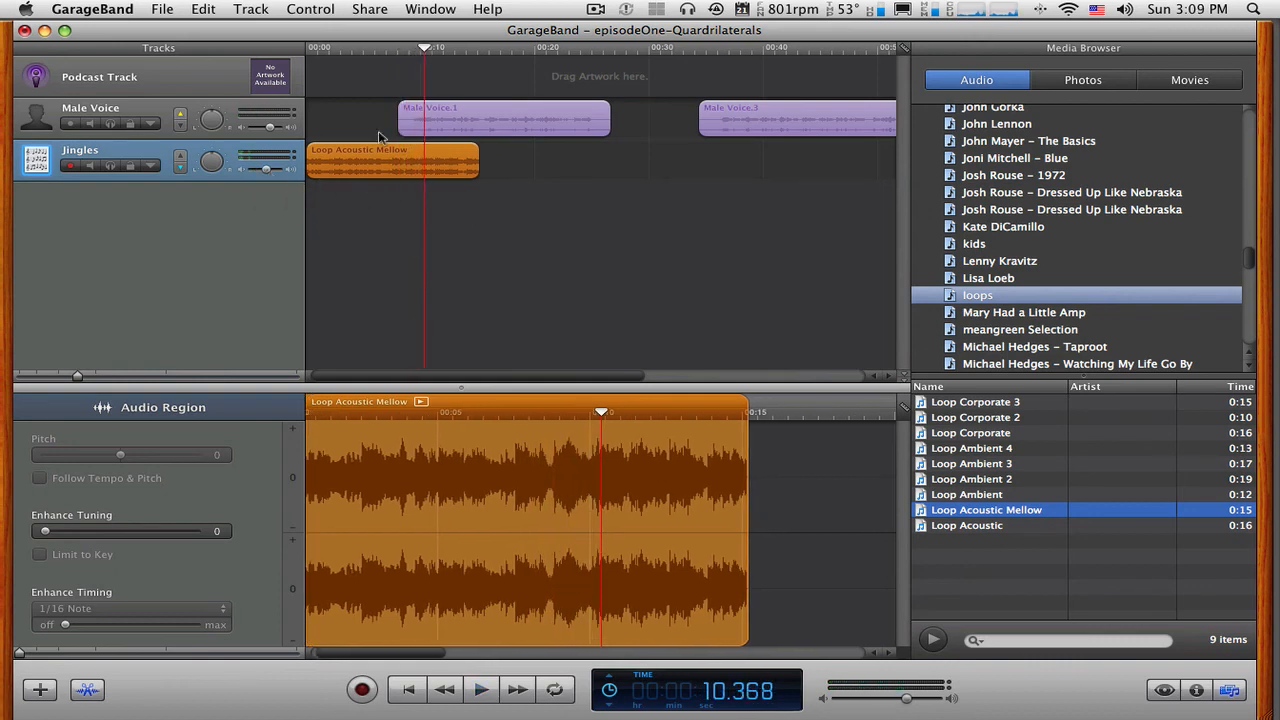
pyautogui.click(386, 55)
pyautogui.press('space')
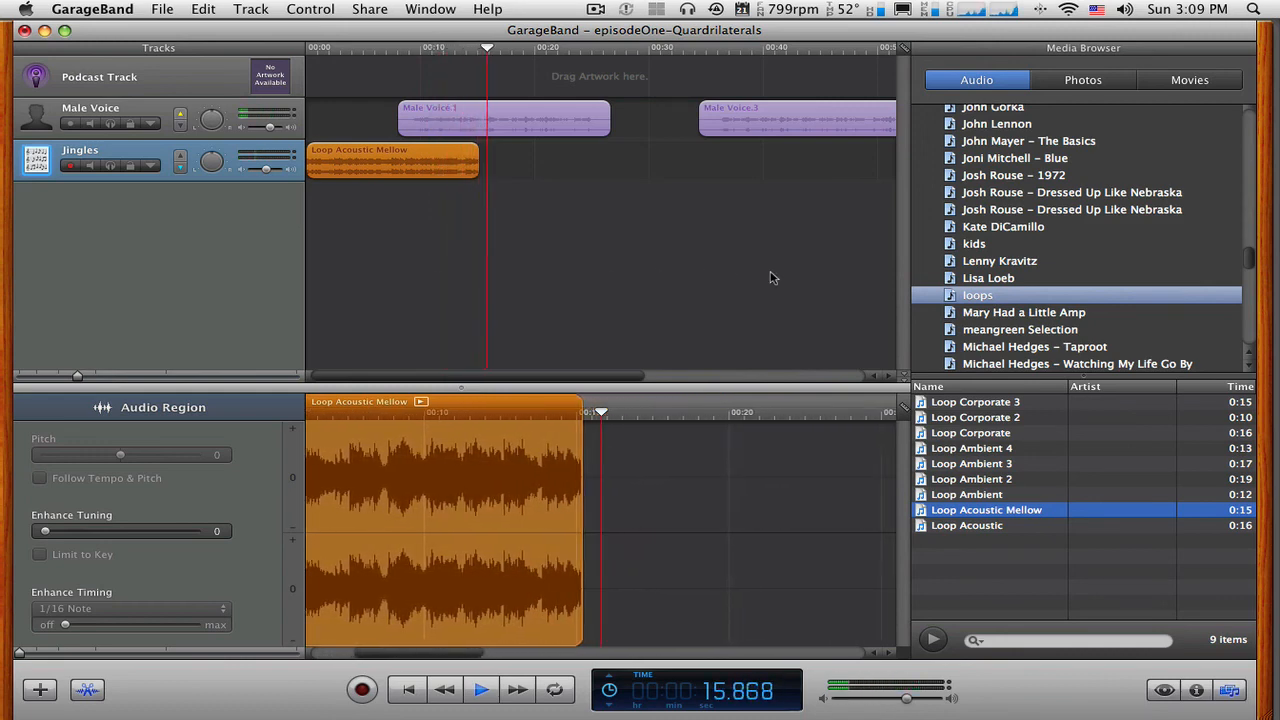
pyautogui.press('space')
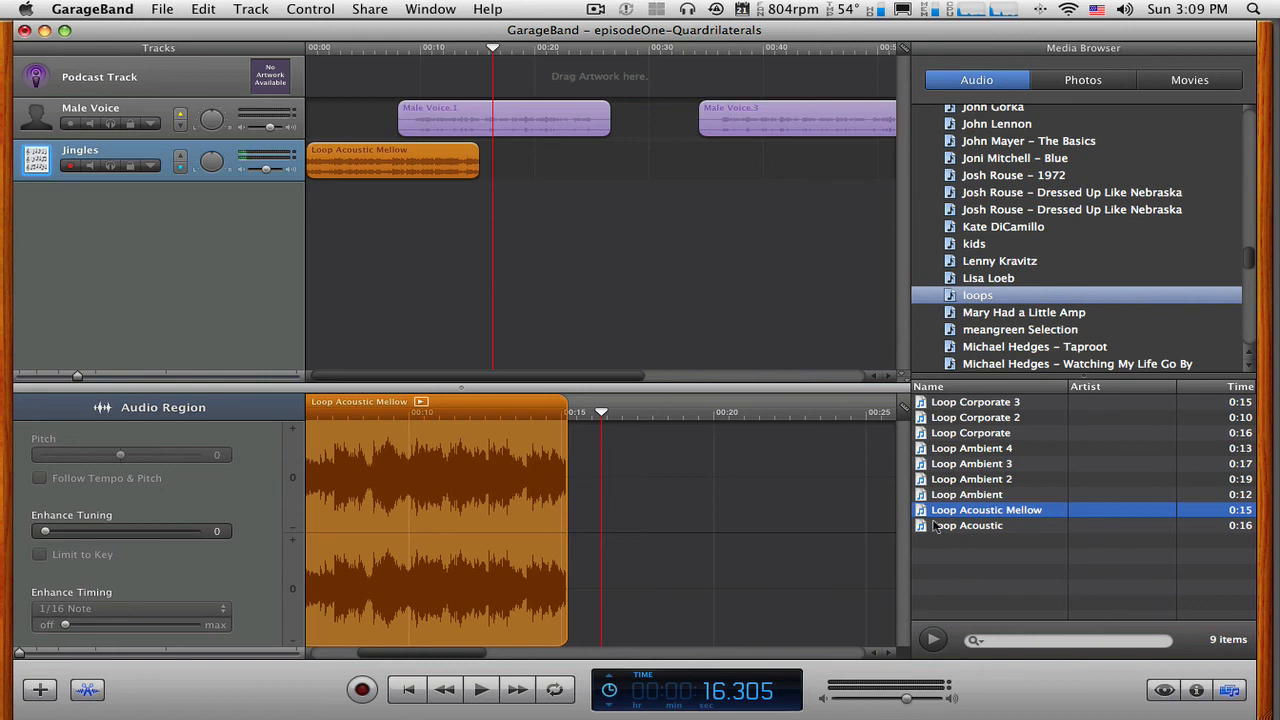
# Add a second Loop Acoustic Mellow jingle at about 0:22, bridging Male Voice.1 and Male Voice.3, and shift Male Voice.3 earlier to about 0:32.
pyautogui.moveTo(930, 515); pyautogui.dragTo(602, 166)
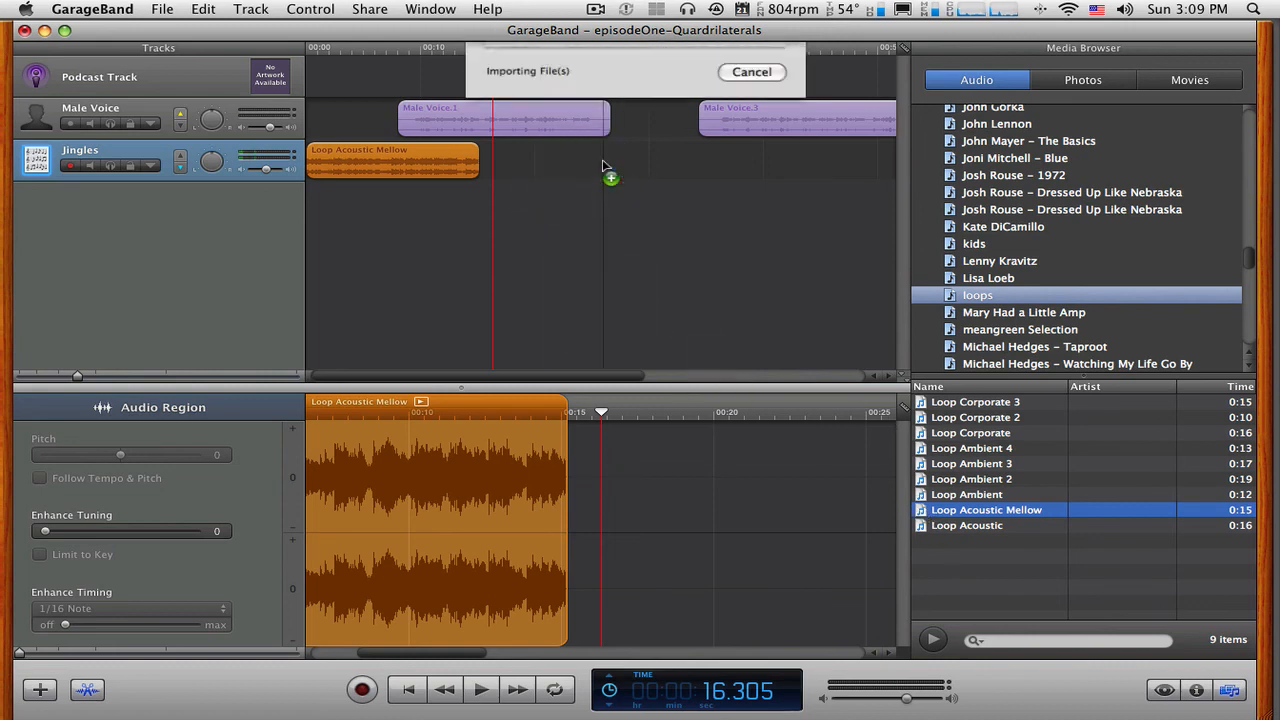
pyautogui.moveTo(696, 166); pyautogui.dragTo(655, 166)
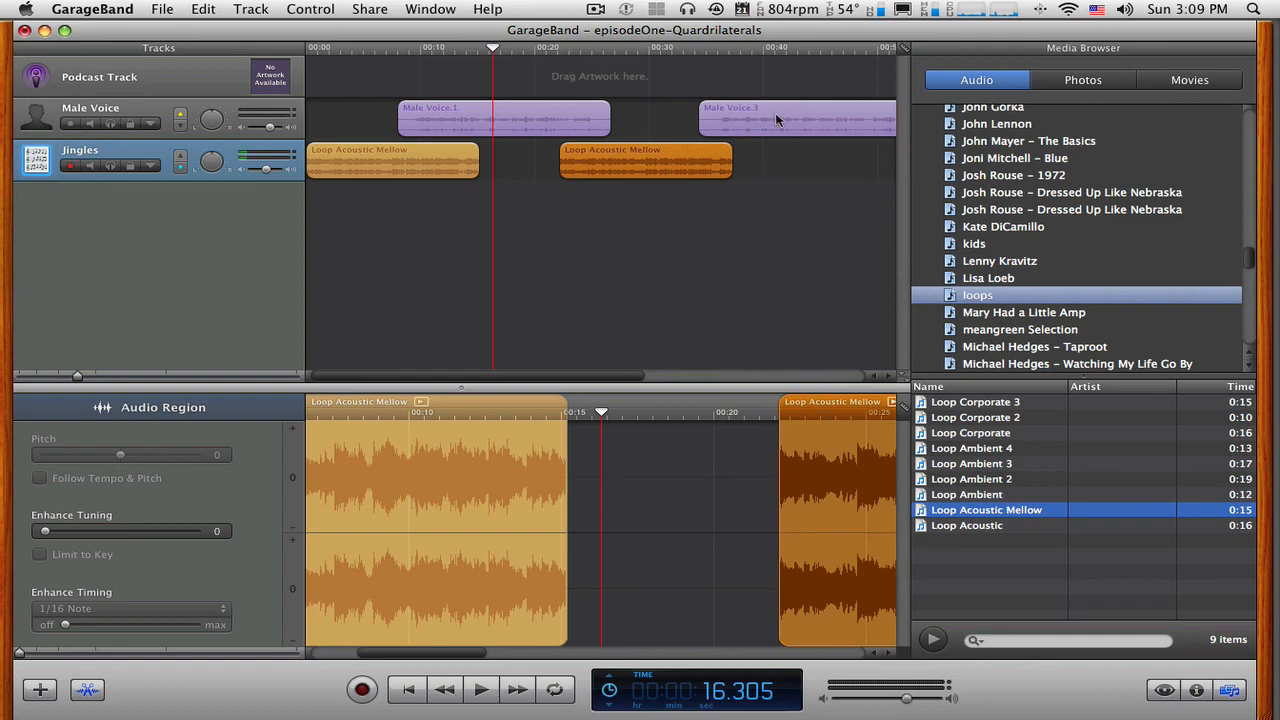
pyautogui.moveTo(776, 119); pyautogui.dragTo(742, 116)
pyautogui.moveTo(704, 158); pyautogui.dragTo(700, 158)
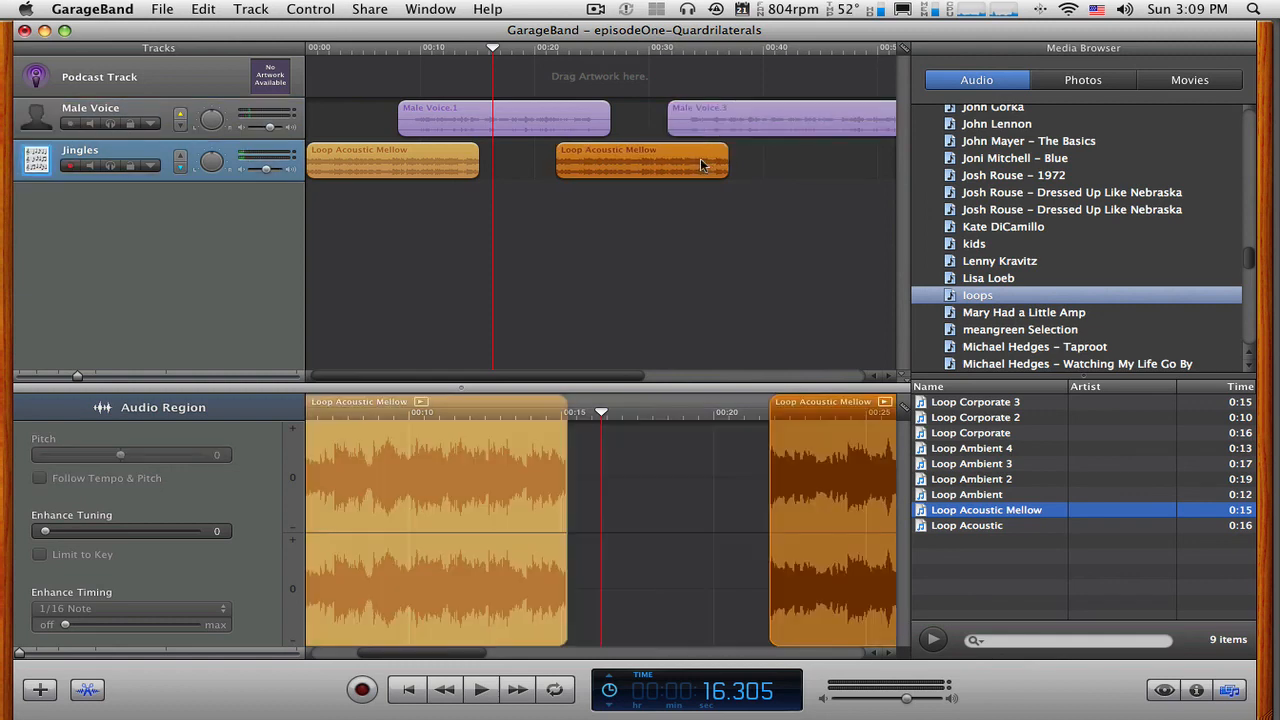
# Shift Male Voice.4 later to about 1:07 and add a third Loop Acoustic Mellow at about 0:56, bridging Male Voice.3 and Male Voice.4.
pyautogui.moveTo(628, 378); pyautogui.dragTo(822, 380)
pyautogui.click(781, 119)
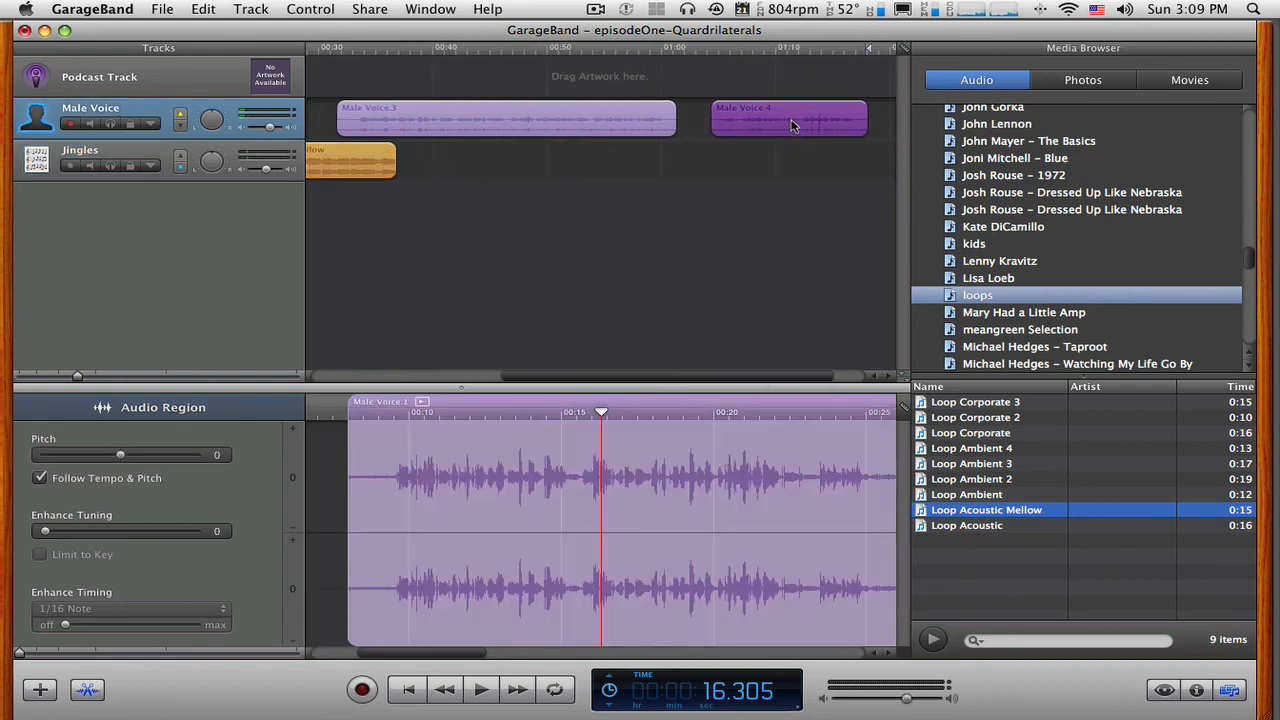
pyautogui.moveTo(790, 119); pyautogui.dragTo(812, 119)
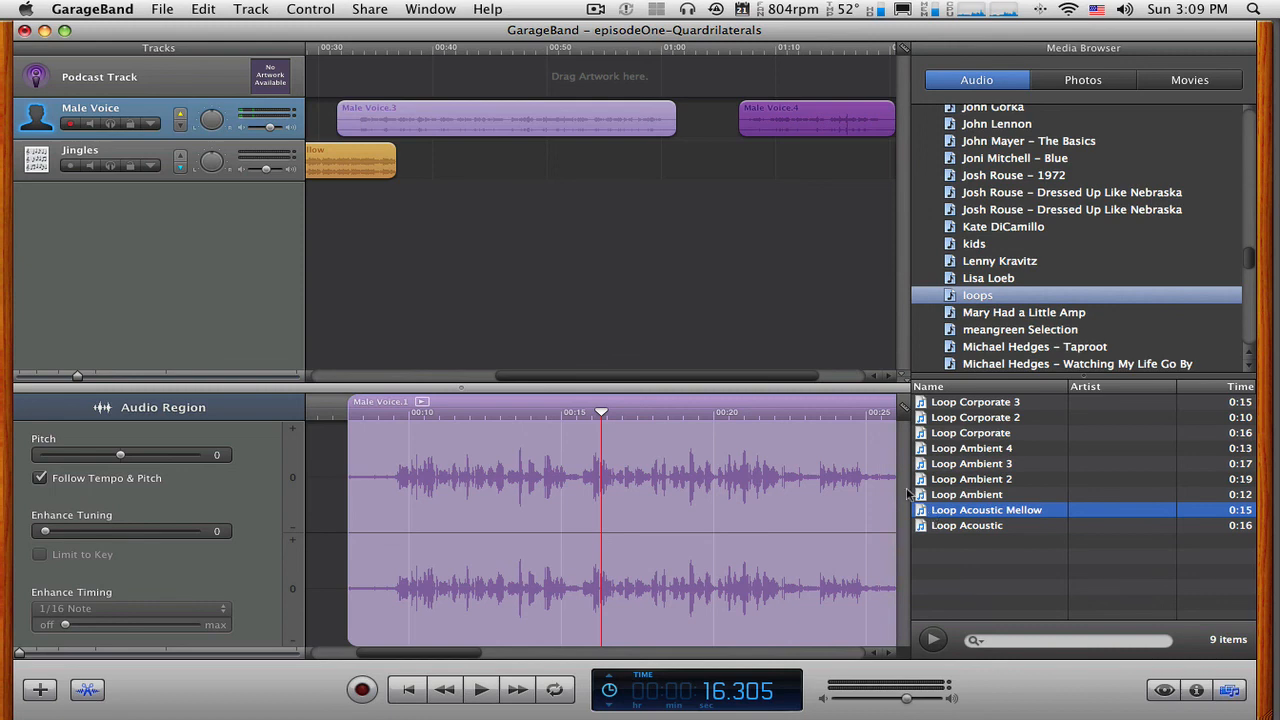
pyautogui.moveTo(907, 489); pyautogui.dragTo(714, 166)
pyautogui.moveTo(843, 161); pyautogui.dragTo(743, 168)
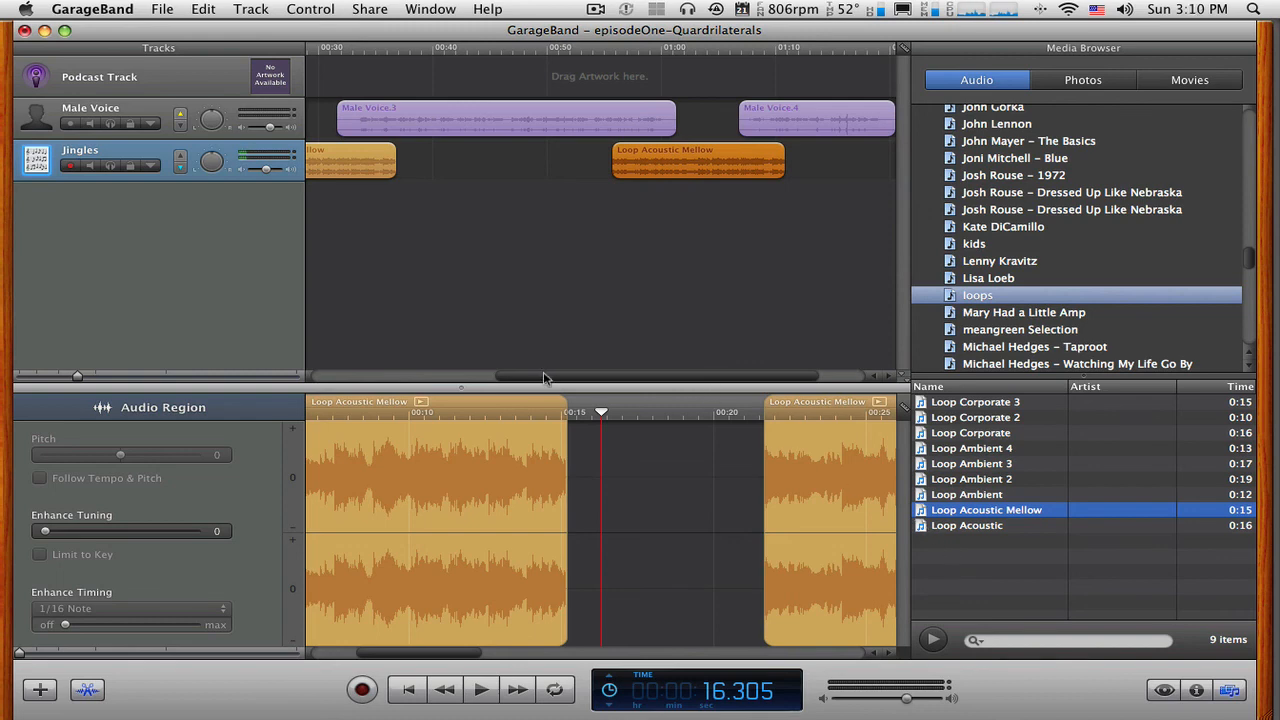
# Add a fourth Loop Acoustic Mellow to the Jingles track as an outro, starting at about 1:16 under the end of Male Voice.4.
pyautogui.moveTo(547, 376); pyautogui.dragTo(689, 383)
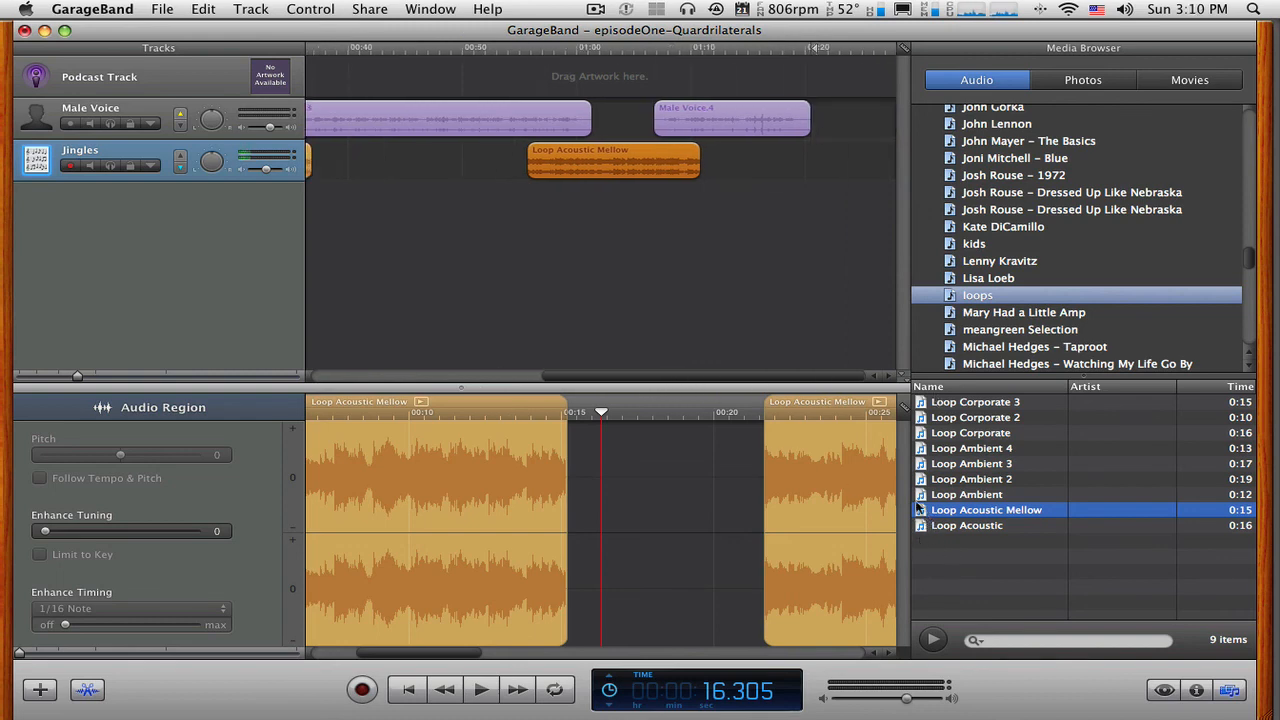
pyautogui.moveTo(924, 511); pyautogui.dragTo(785, 160)
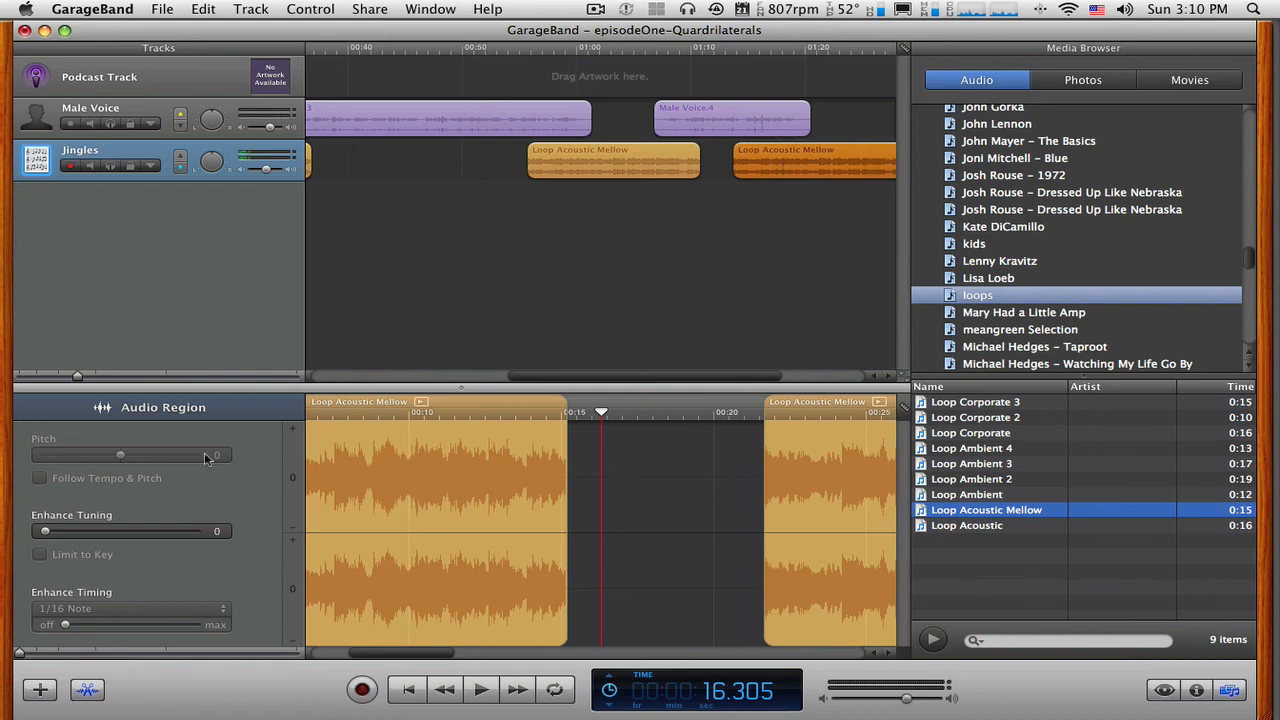
pyautogui.moveTo(79, 375); pyautogui.dragTo(34, 377)
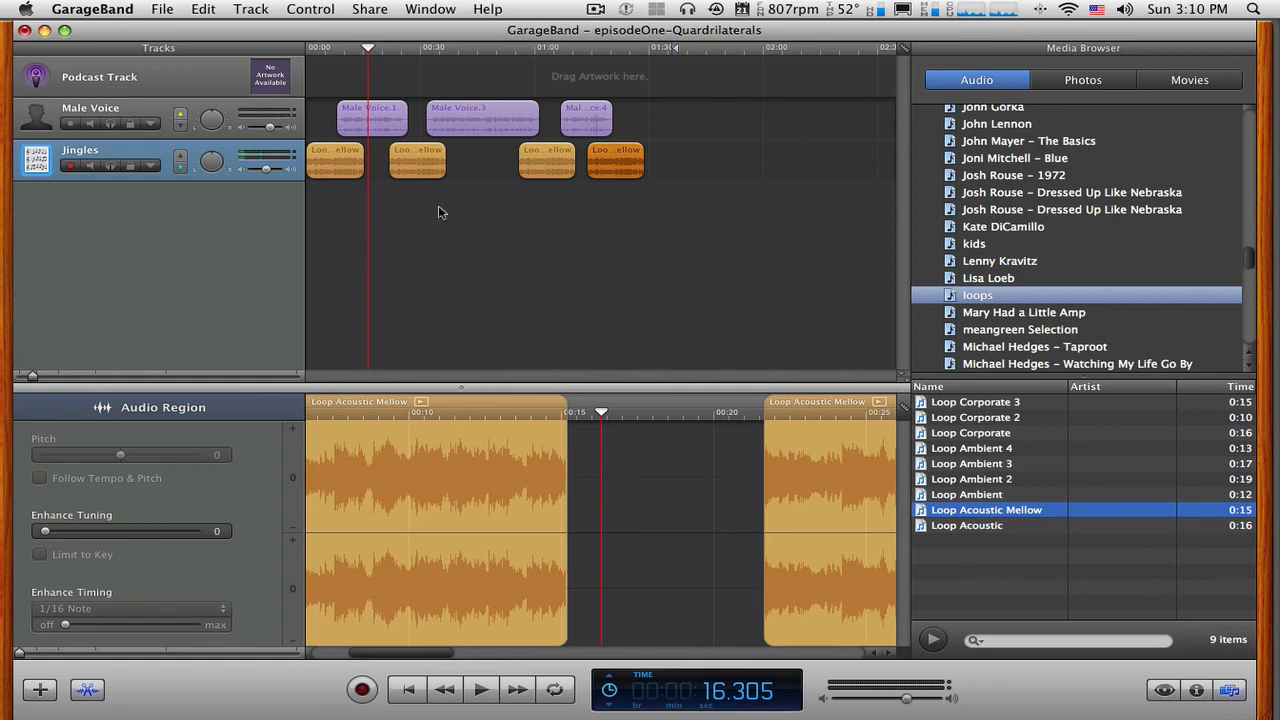
pyautogui.click(326, 158)
pyautogui.click(418, 165)
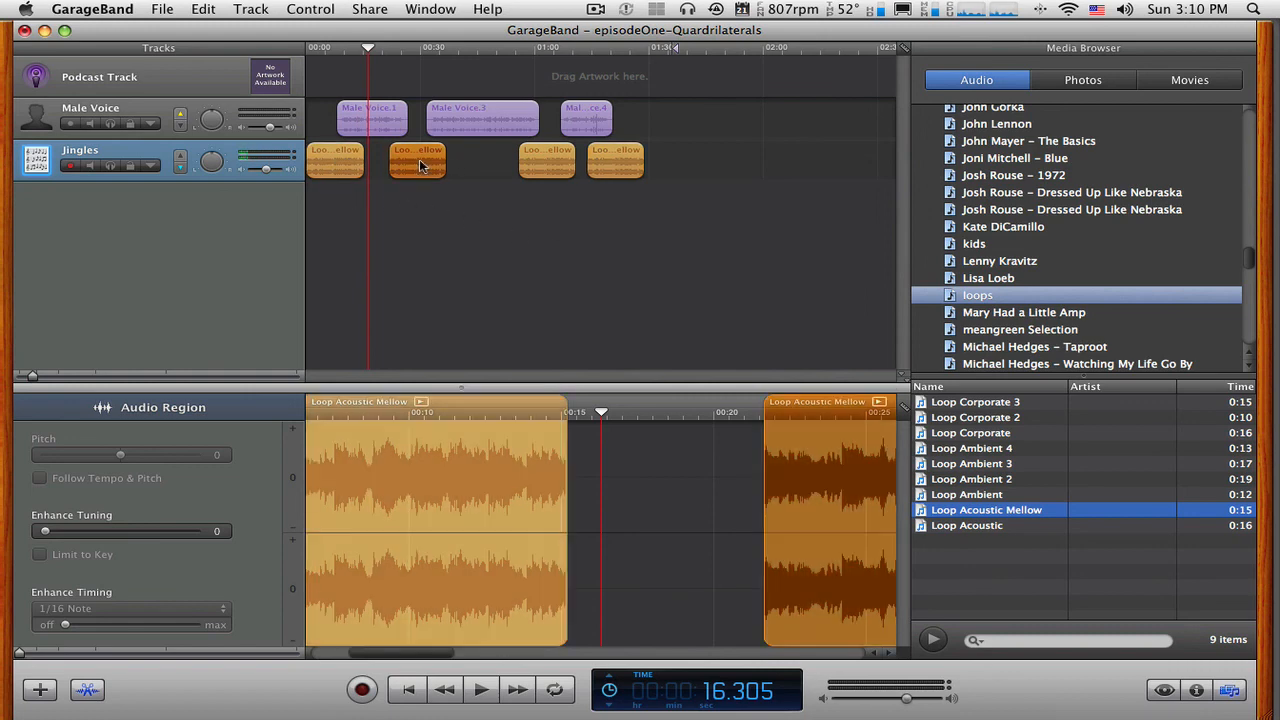
pyautogui.click(548, 165)
pyautogui.click(624, 165)
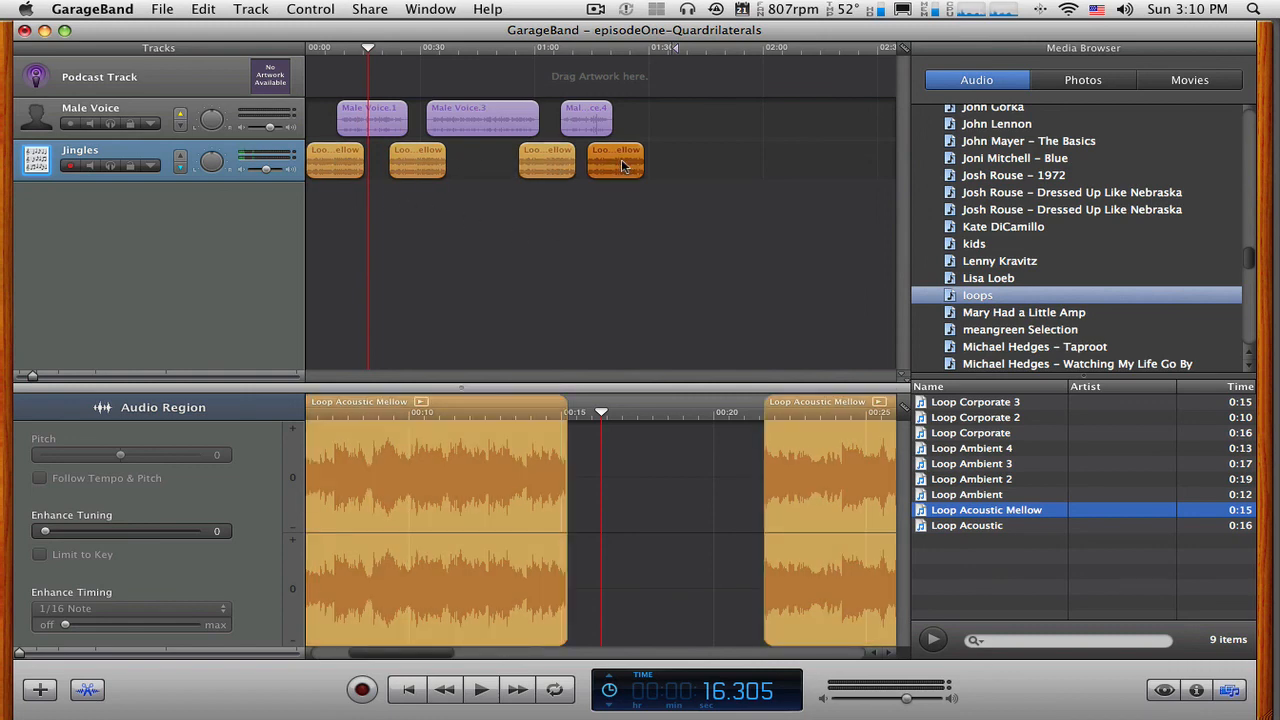
pyautogui.moveTo(622, 166); pyautogui.dragTo(631, 166)
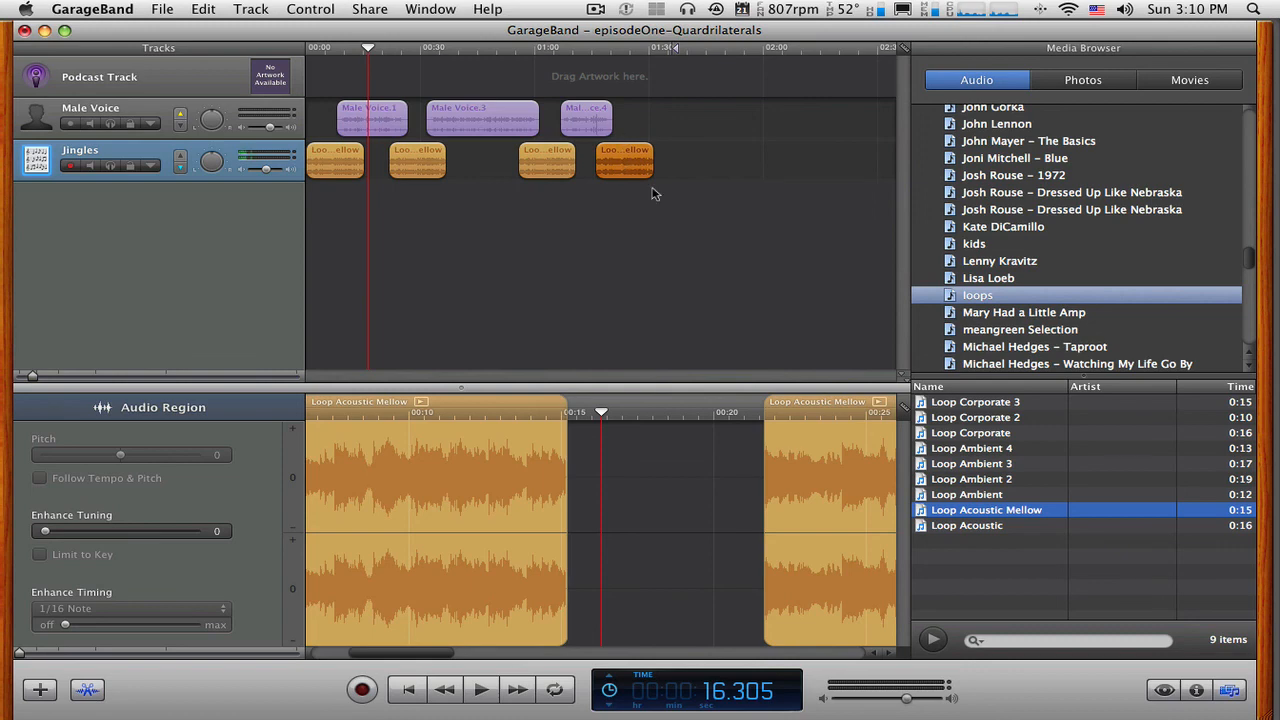
# Place the playhead near the last jingle's end at 1:30.750 and review all four Loop Acoustic Mellow regions one by one.
pyautogui.click(652, 50)
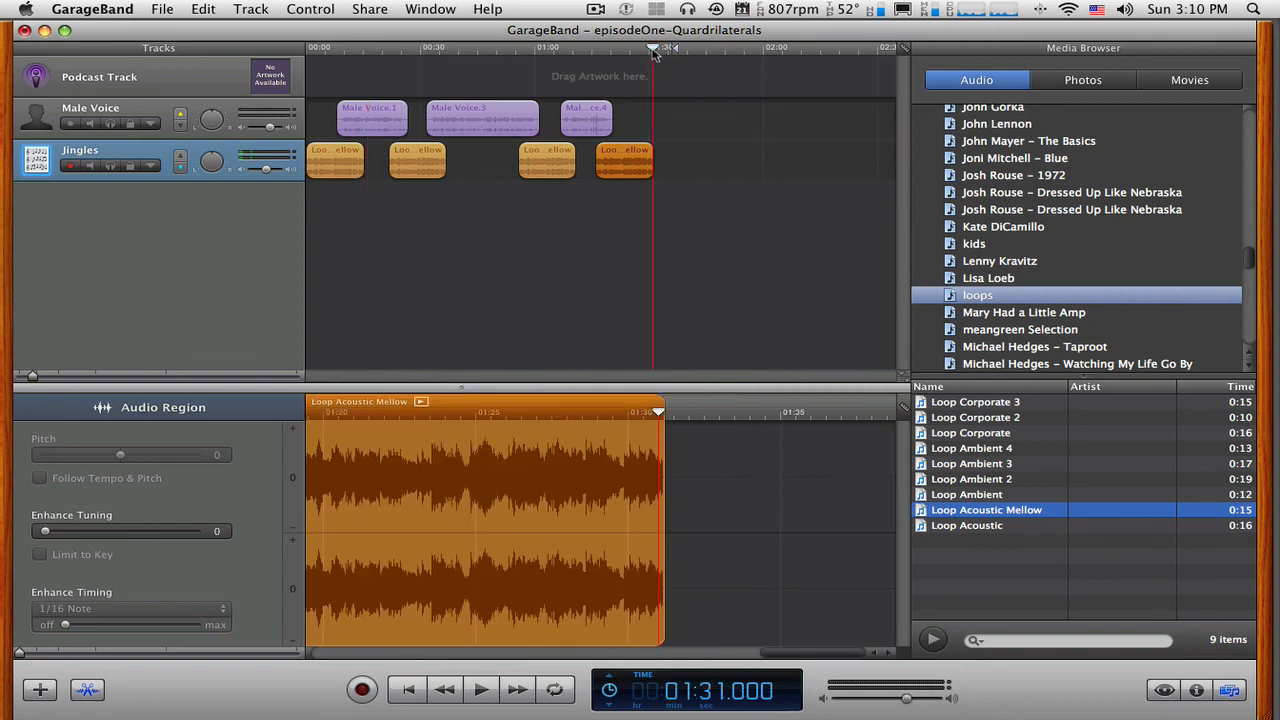
pyautogui.click(652, 51)
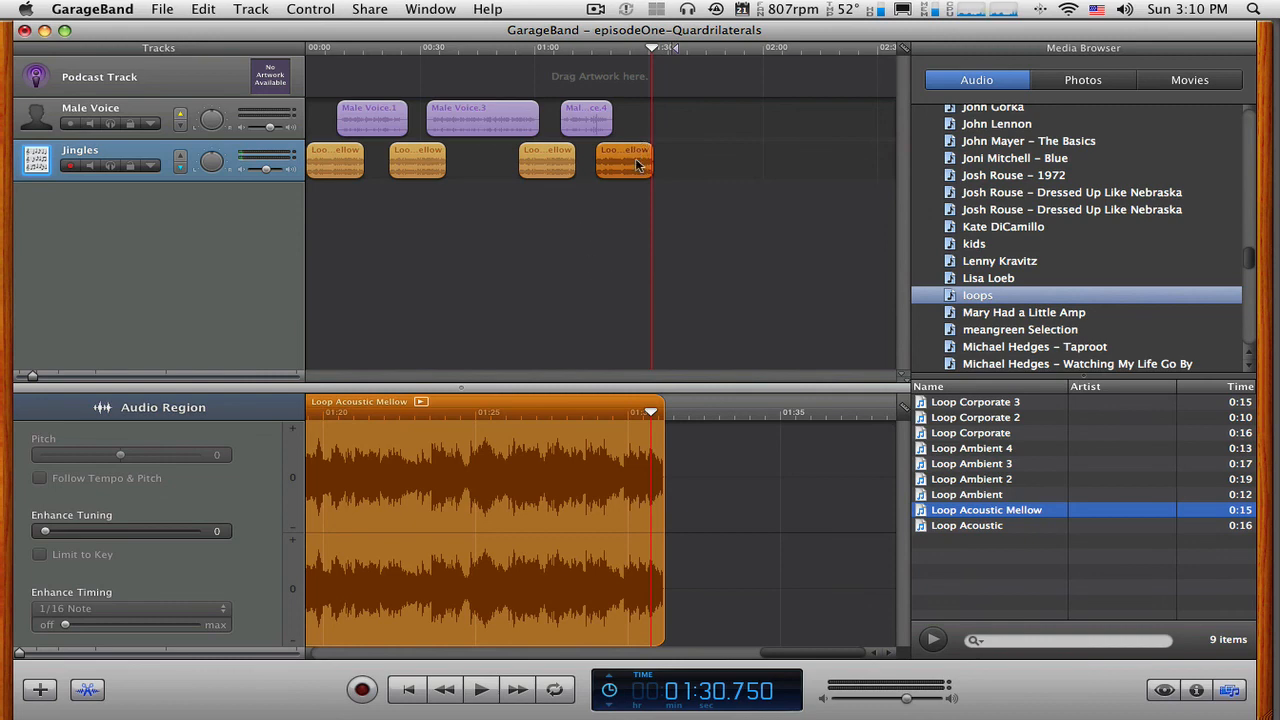
pyautogui.click(546, 160)
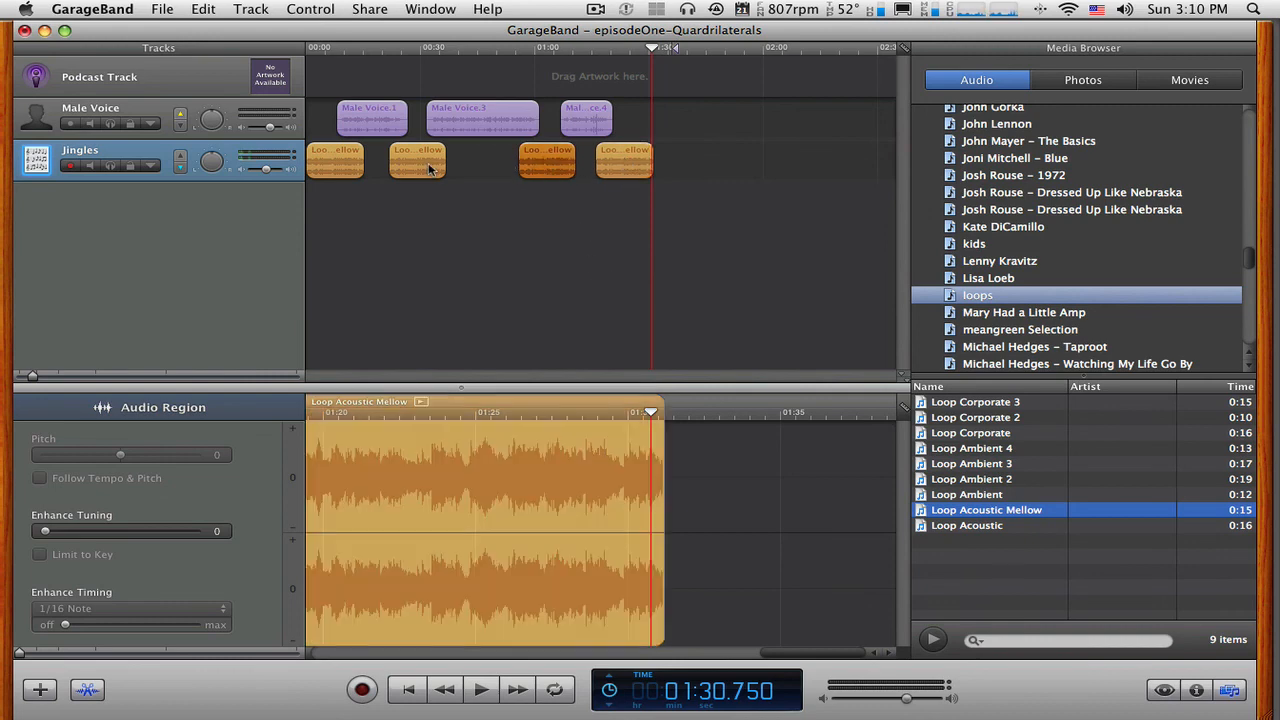
pyautogui.click(428, 165)
pyautogui.click(322, 165)
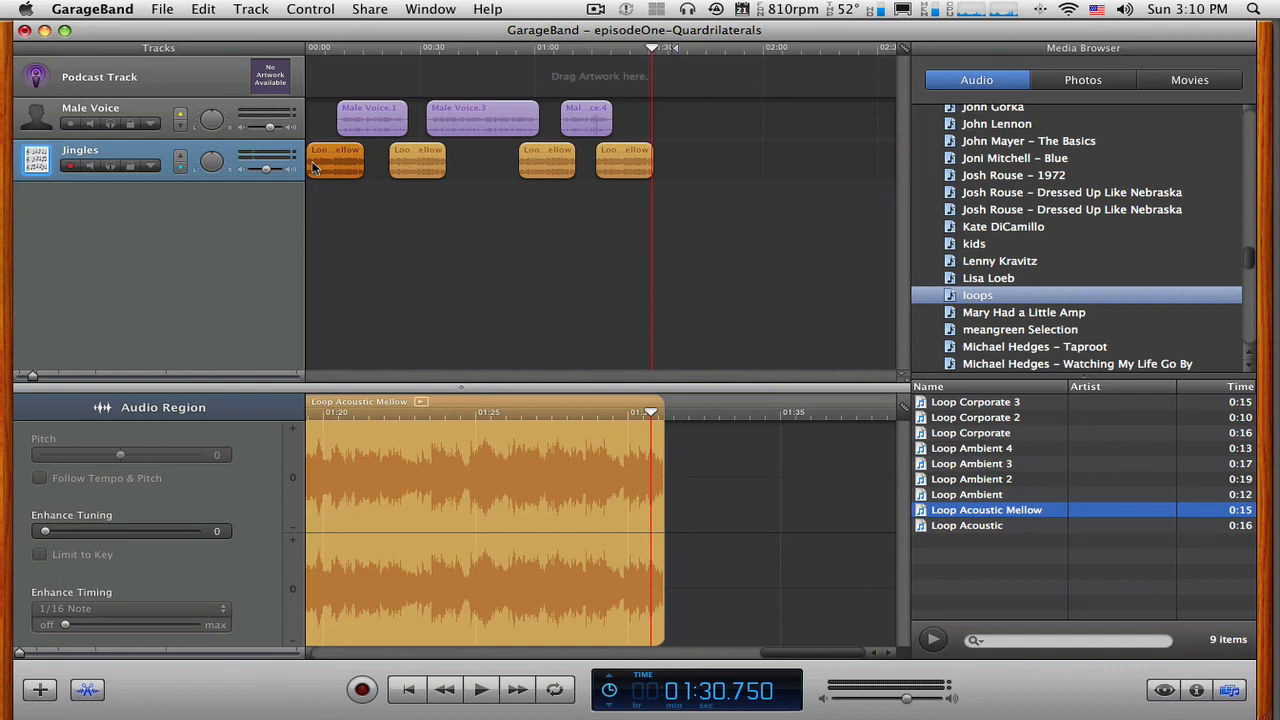
pyautogui.click(413, 167)
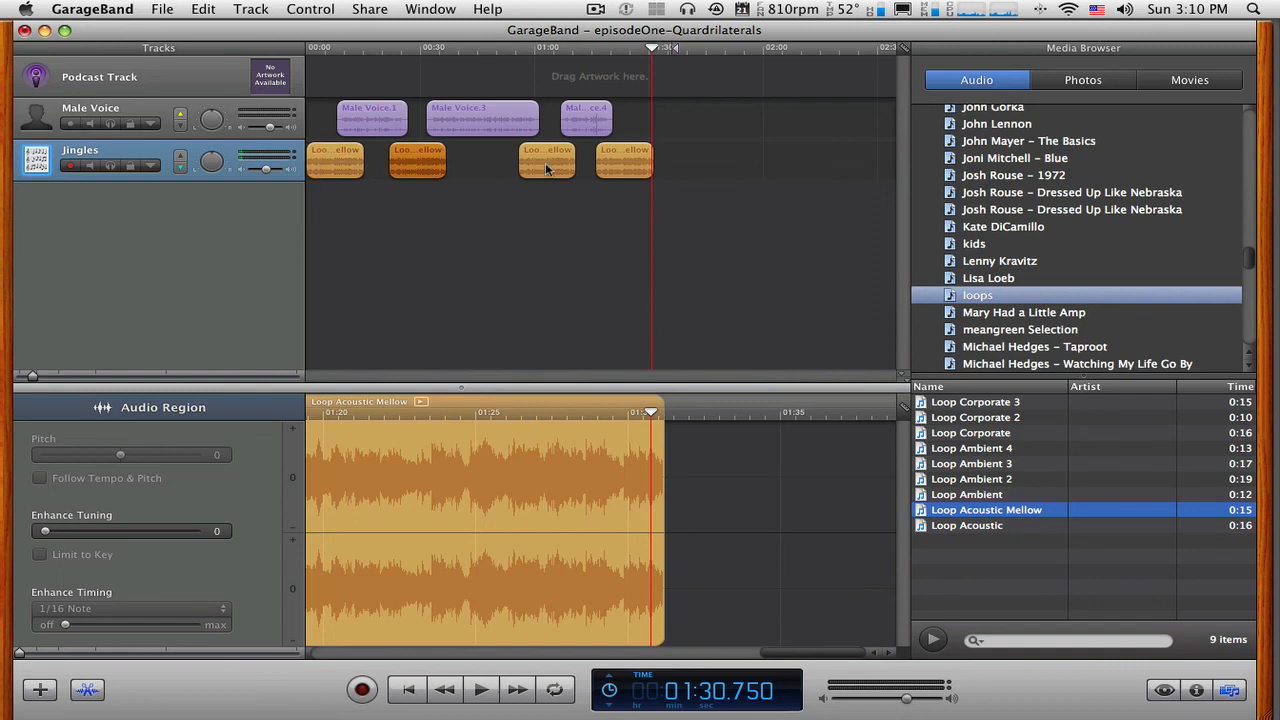
pyautogui.click(546, 168)
pyautogui.click(624, 170)
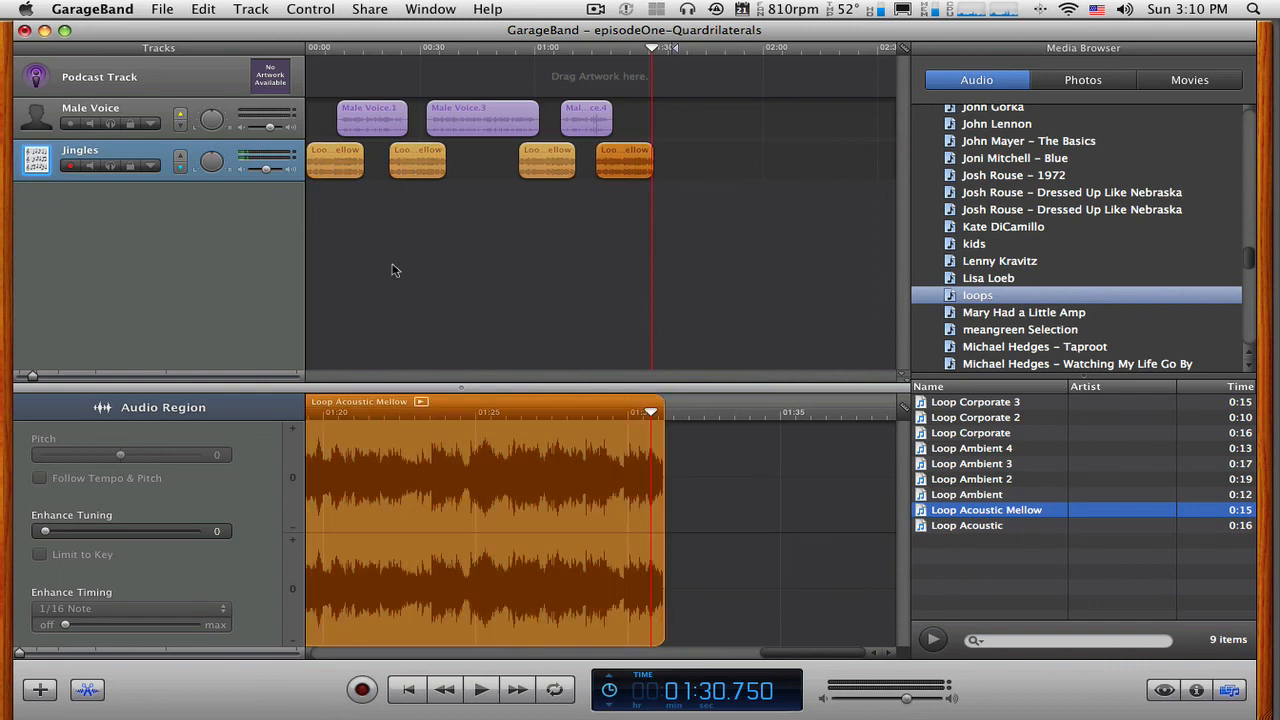